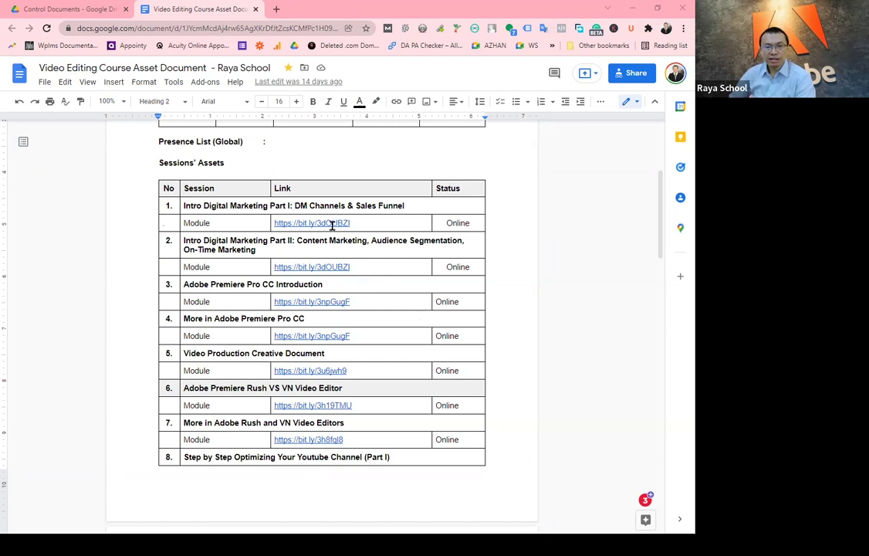
Step: Scroll through the course asset document to read its contents
{"action": "left_click", "coordinate": [304, 199]}
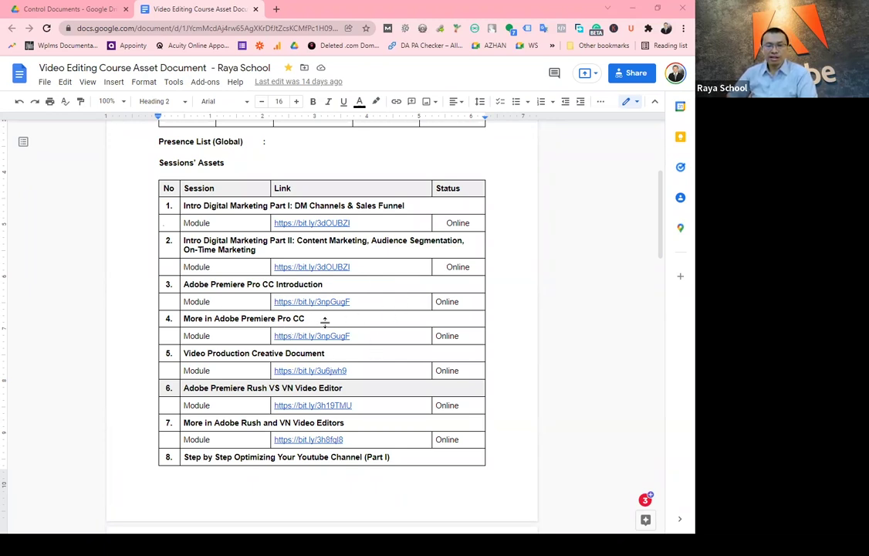
{"action": "scroll", "coordinate": [368, 351], "scroll_direction": "down", "scroll_amount": 1}
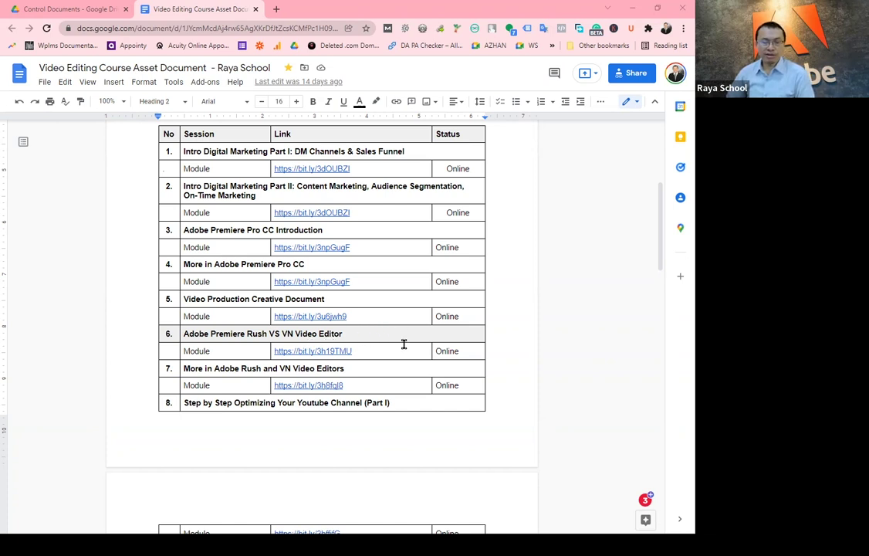
{"action": "scroll", "coordinate": [337, 363], "scroll_direction": "down", "scroll_amount": 3}
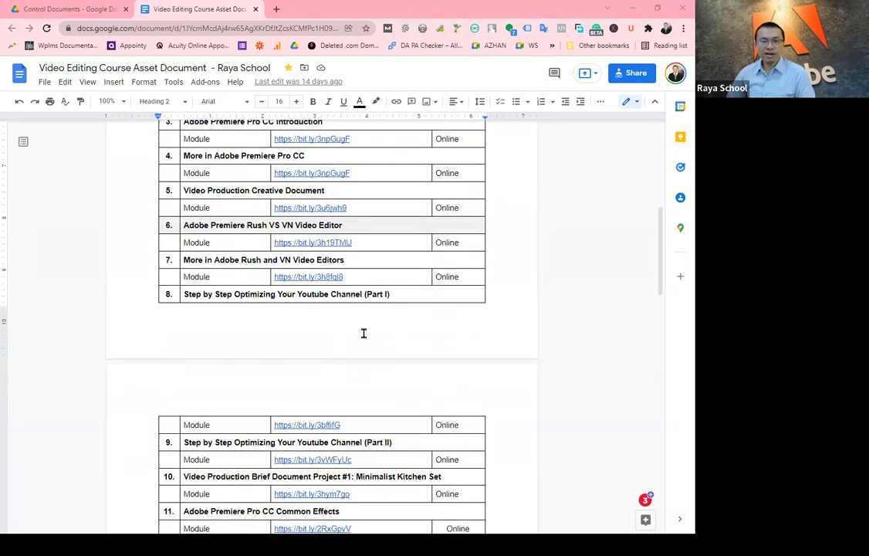
{"action": "scroll", "coordinate": [363, 336], "scroll_direction": "down", "scroll_amount": 3}
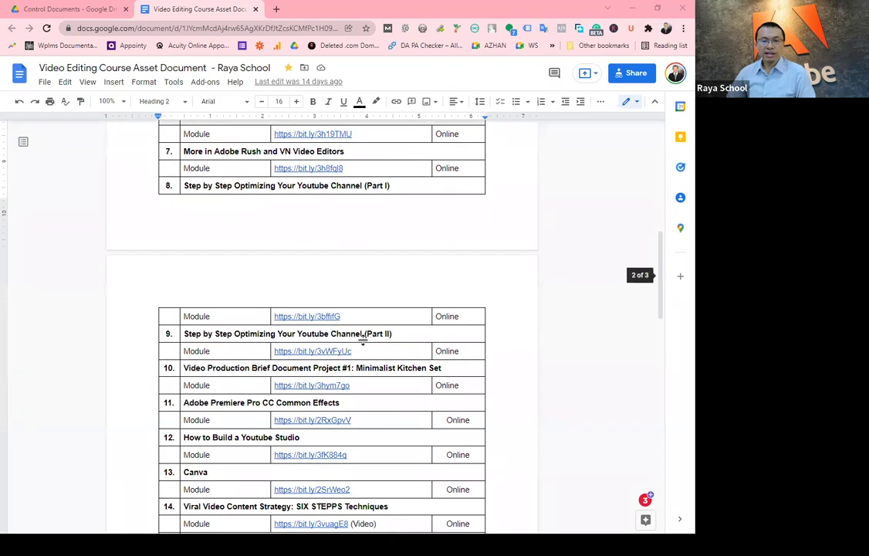
{"action": "scroll", "coordinate": [343, 353], "scroll_direction": "down", "scroll_amount": 3}
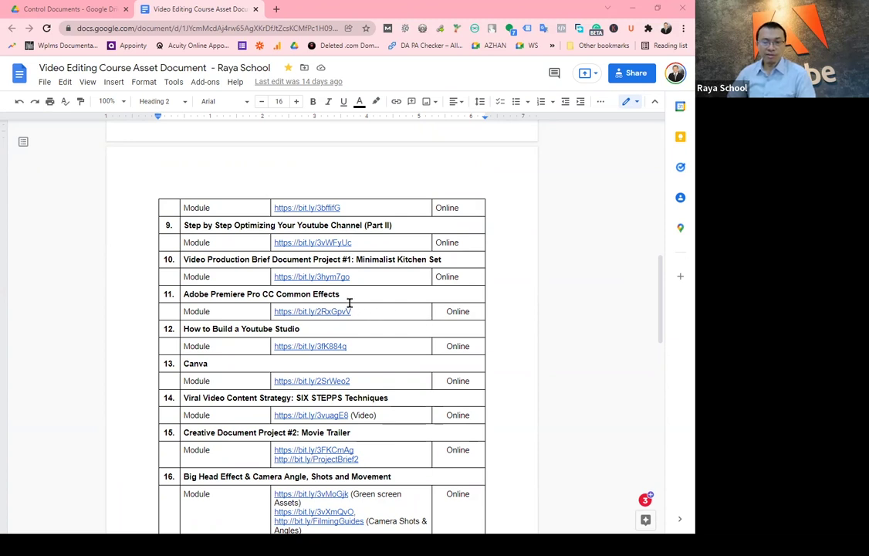
{"action": "scroll", "coordinate": [346, 305], "scroll_direction": "down", "scroll_amount": 1}
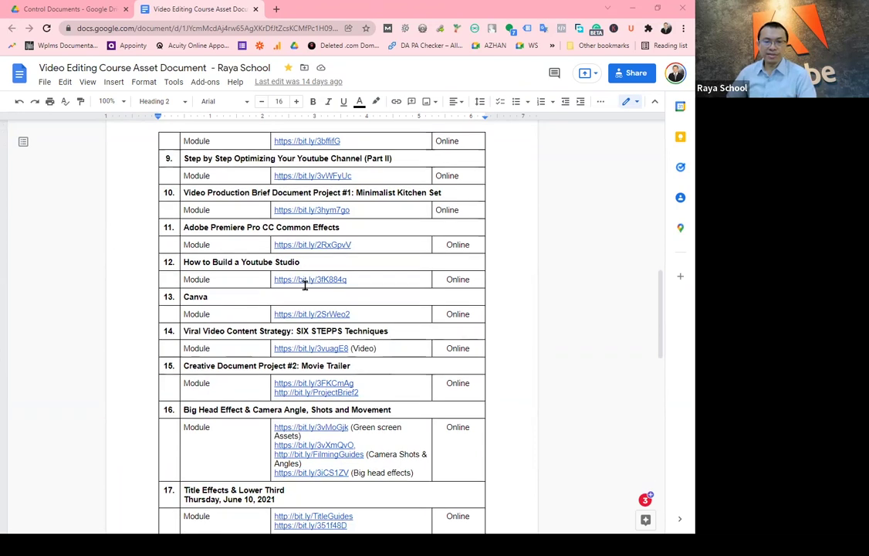
{"action": "scroll", "coordinate": [307, 284], "scroll_direction": "down", "scroll_amount": 2}
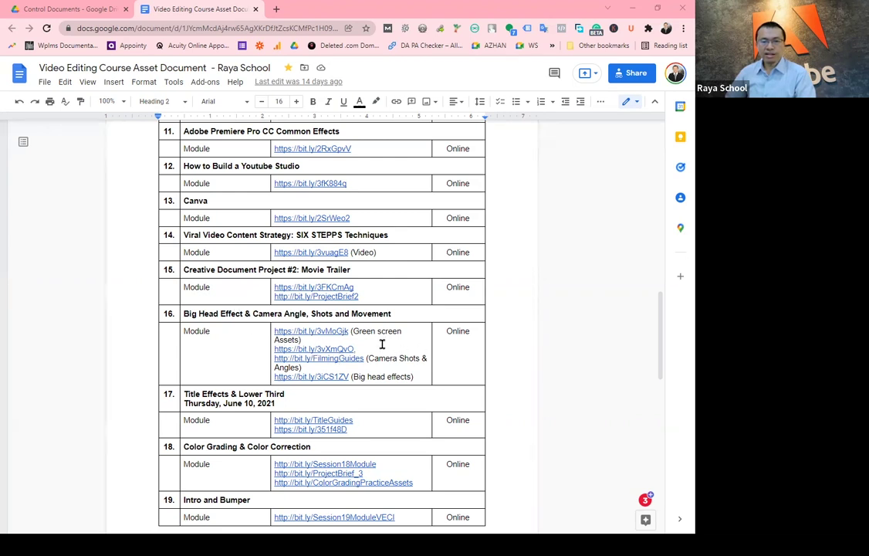
{"action": "scroll", "coordinate": [381, 345], "scroll_direction": "down", "scroll_amount": 1}
{"action": "scroll", "coordinate": [383, 345], "scroll_direction": "down", "scroll_amount": 1}
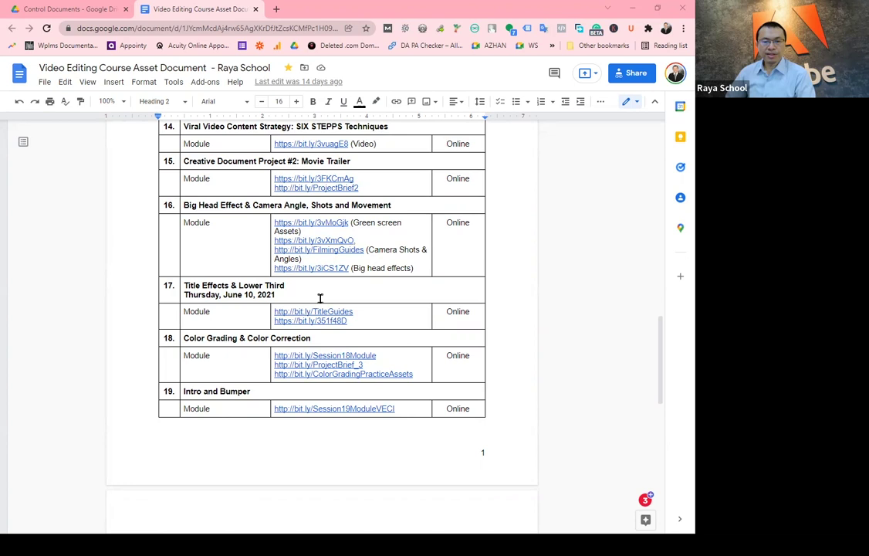
{"action": "scroll", "coordinate": [339, 304], "scroll_direction": "down", "scroll_amount": 1}
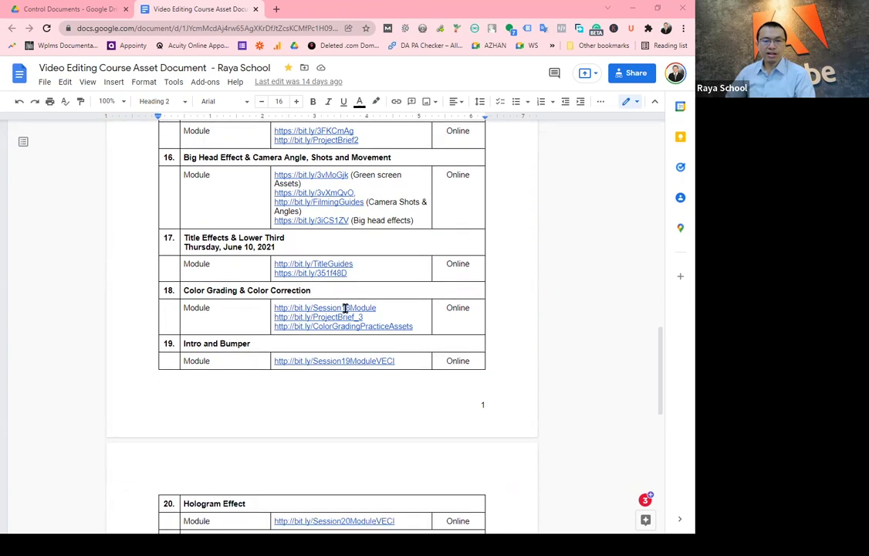
{"action": "scroll", "coordinate": [328, 321], "scroll_direction": "down", "scroll_amount": 2}
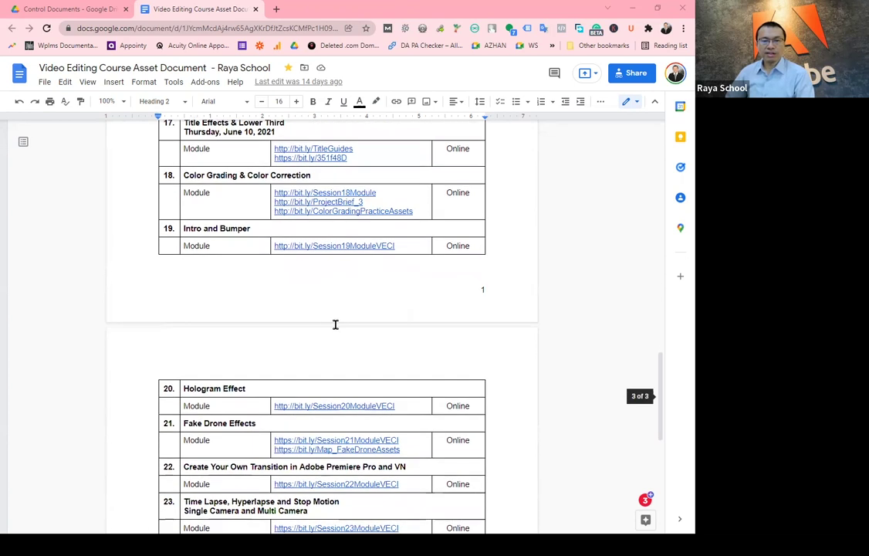
{"action": "scroll", "coordinate": [340, 328], "scroll_direction": "down", "scroll_amount": 2}
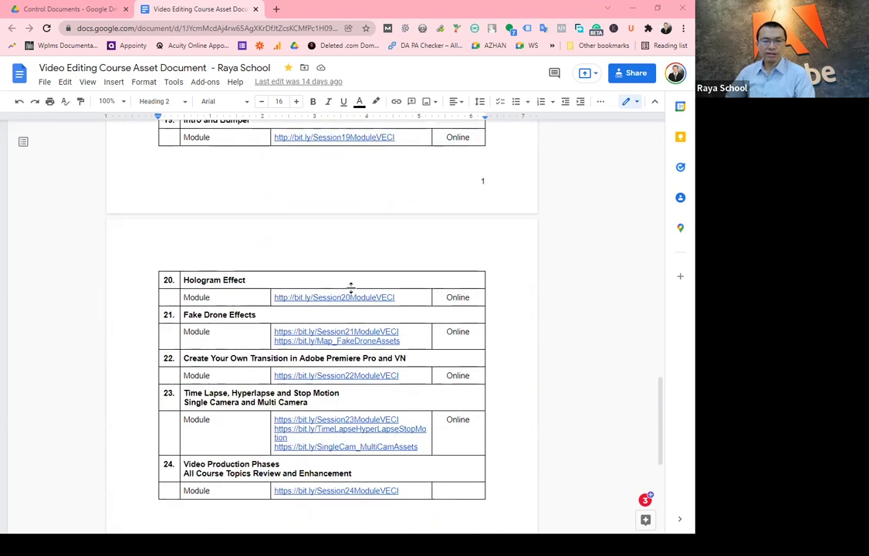
{"action": "scroll", "coordinate": [355, 292], "scroll_direction": "down", "scroll_amount": 1}
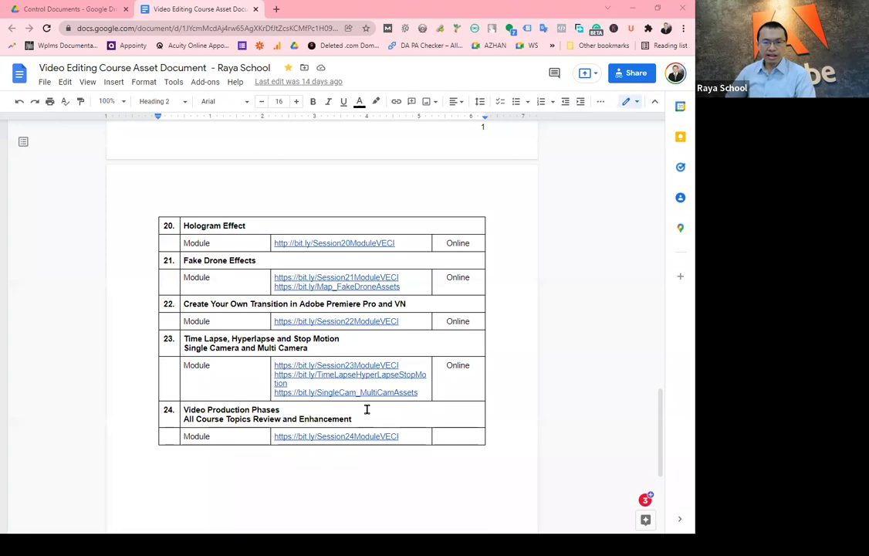
{"action": "scroll", "coordinate": [366, 408], "scroll_direction": "down", "scroll_amount": 2}
{"action": "scroll", "coordinate": [352, 390], "scroll_direction": "up", "scroll_amount": 4}
{"action": "scroll", "coordinate": [354, 391], "scroll_direction": "up", "scroll_amount": 5}
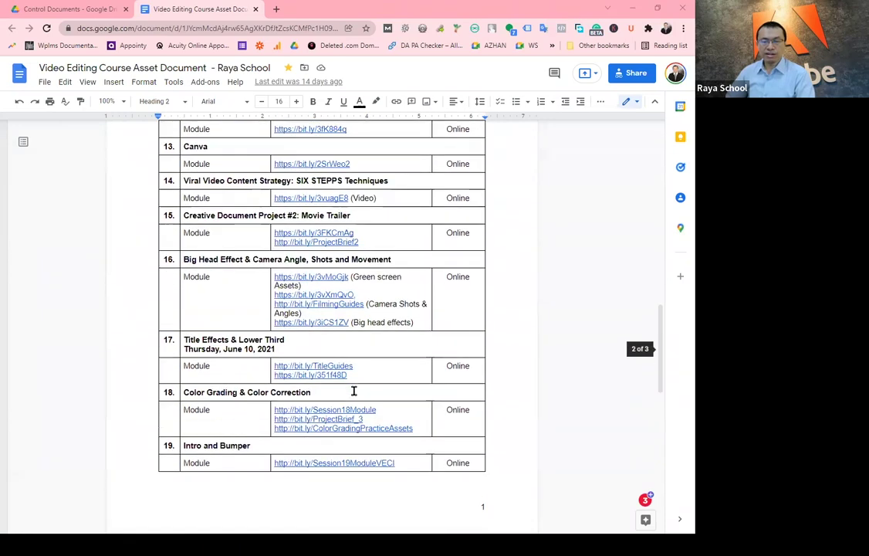
{"action": "scroll", "coordinate": [353, 391], "scroll_direction": "up", "scroll_amount": 5}
{"action": "scroll", "coordinate": [353, 391], "scroll_direction": "up", "scroll_amount": 7}
{"action": "scroll", "coordinate": [353, 391], "scroll_direction": "up", "scroll_amount": 6}
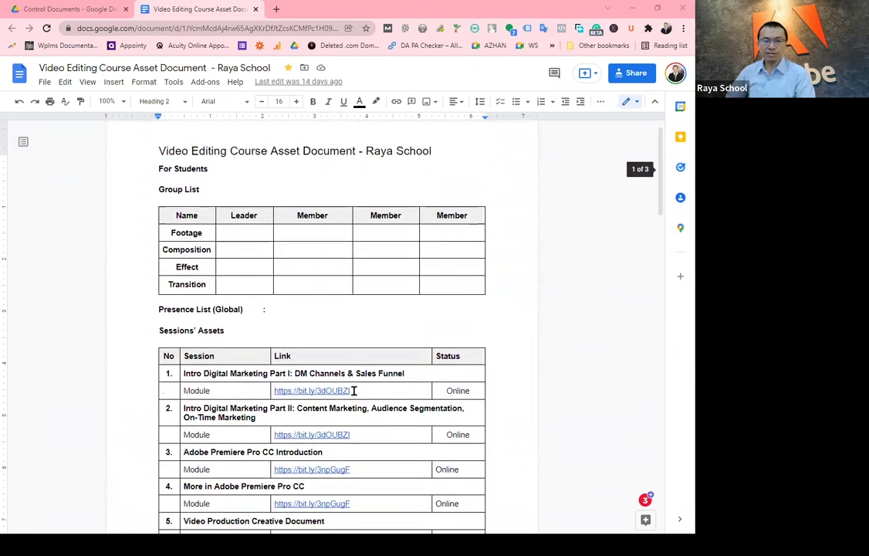
{"action": "scroll", "coordinate": [354, 391], "scroll_direction": "down", "scroll_amount": 3}
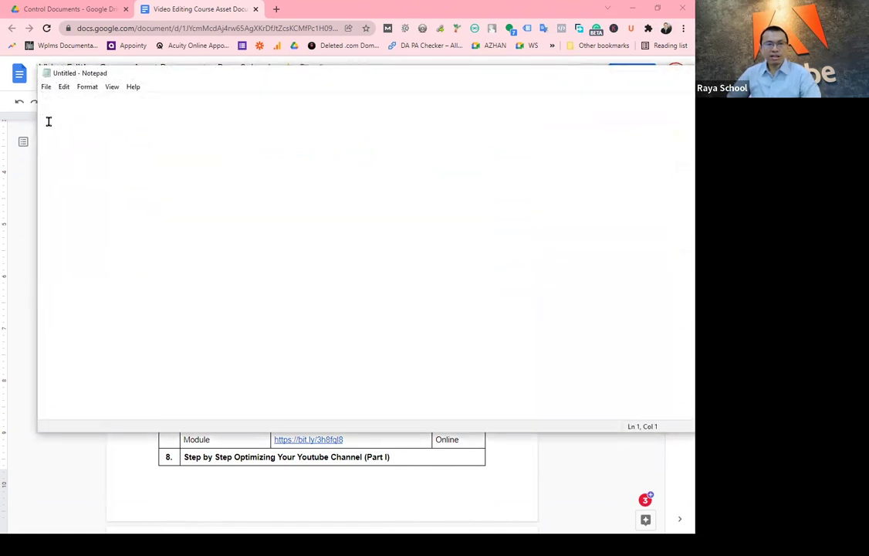
Step: Narrow the blank Notepad window and position it over the asset document
{"action": "left_click_drag", "start_coordinate": [35, 127], "coordinate": [145, 127]}
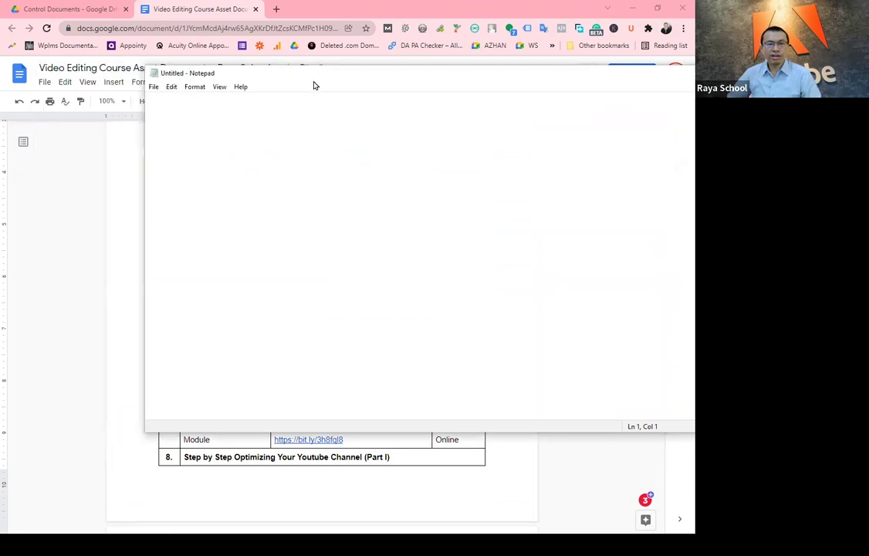
{"action": "left_click_drag", "start_coordinate": [323, 77], "coordinate": [205, 149]}
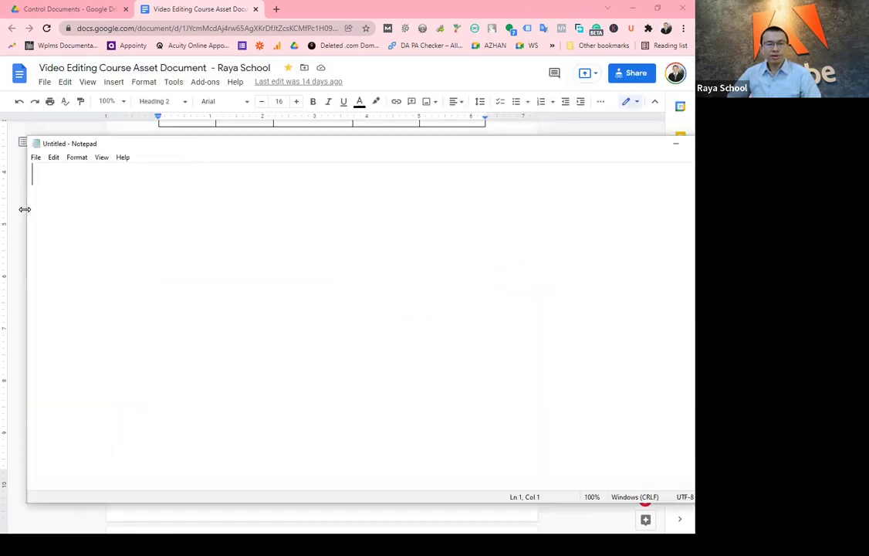
{"action": "left_click_drag", "start_coordinate": [25, 209], "coordinate": [147, 209]}
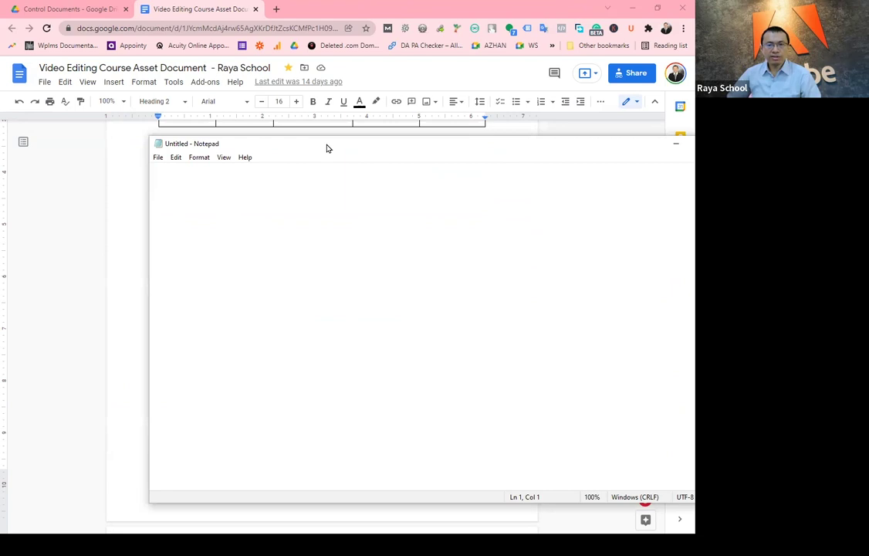
{"action": "left_click_drag", "start_coordinate": [326, 148], "coordinate": [218, 146]}
Step: Type the headings 'Course Note' and 'Video Editing Webinar 1 Hari Online', fixing typos along the way
{"action": "type", "text": "Course Note "}
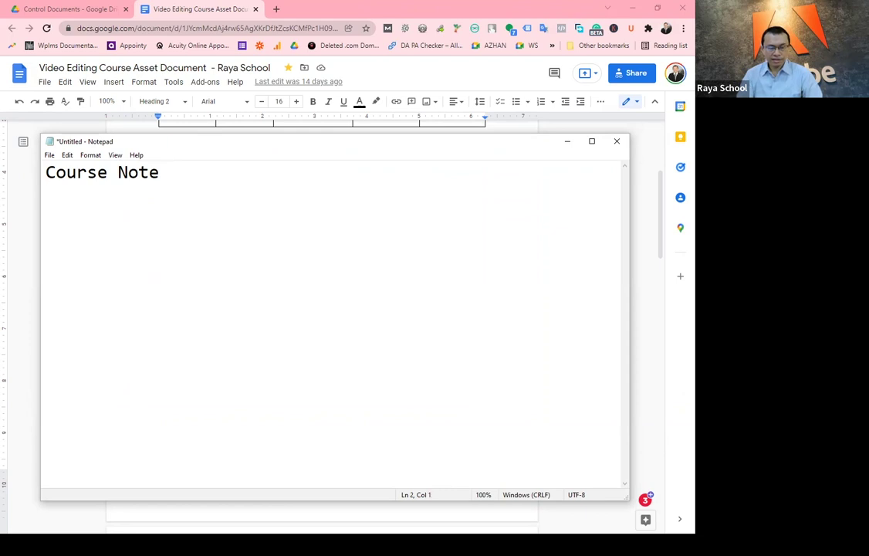
{"action": "type", "text": "Video Edii"}
{"action": "type", "text": "ing "}
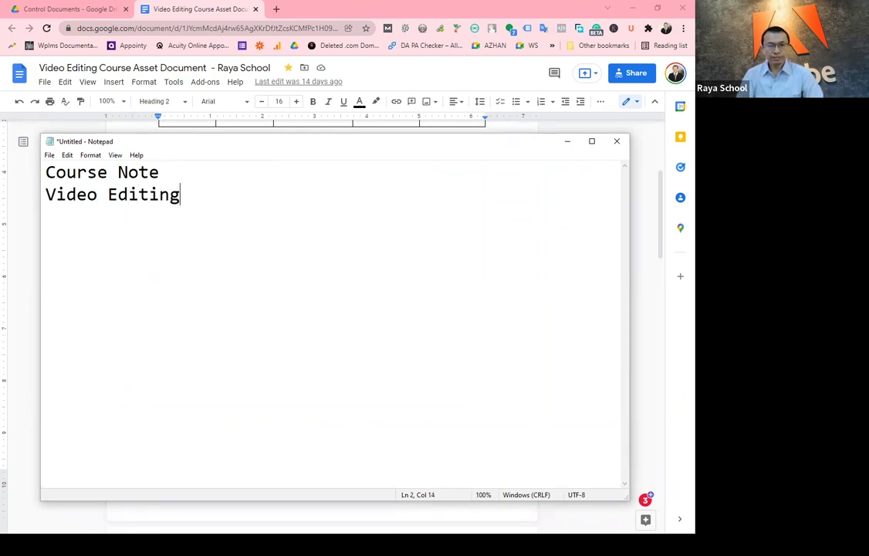
{"action": "type", "text": "Q"}
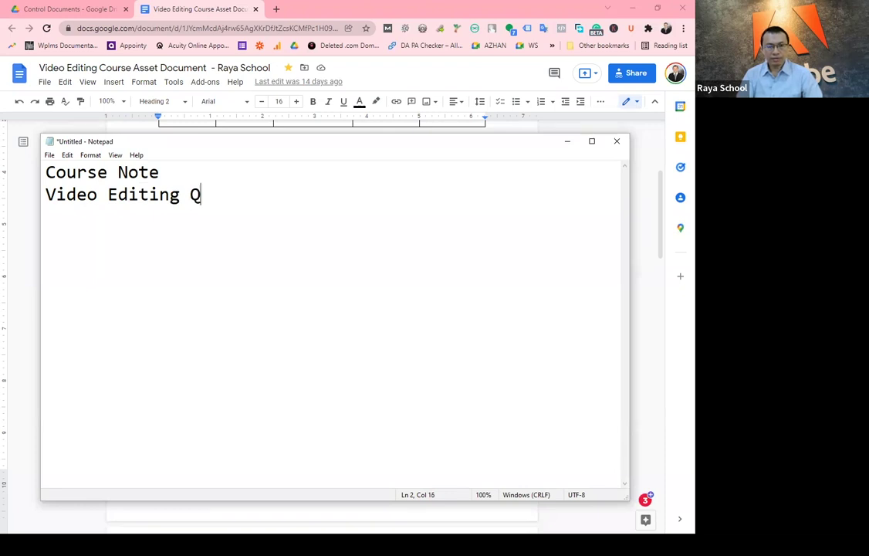
{"action": "key", "text": "BackSpace"}
{"action": "type", "text": "Wei=b"}
{"action": "key", "text": "BackSpace"}
{"action": "key", "text": "BackSpace"}
{"action": "key", "text": "BackSpace"}
{"action": "type", "text": "binar 1 Hari Online"}
{"action": "key", "text": "BackSpace"}
{"action": "type", "text": "ne"}
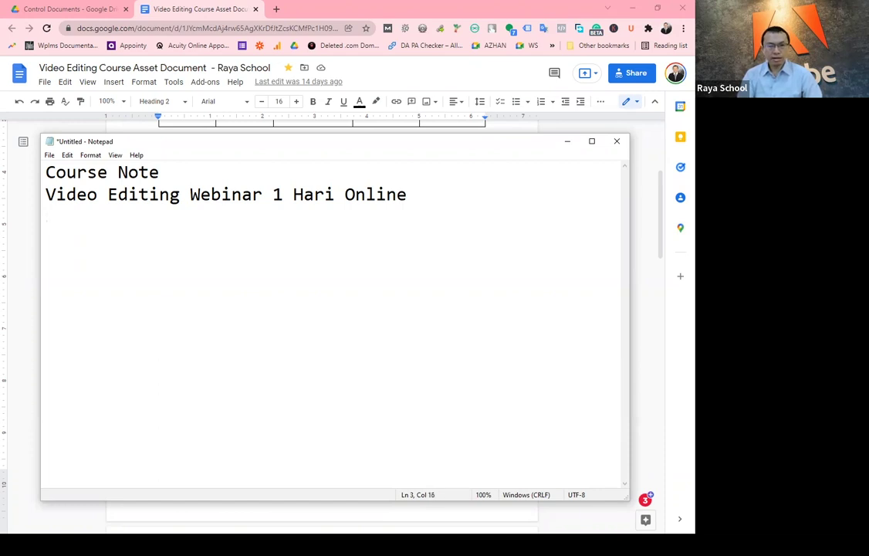
{"action": "key", "text": "Return"}
{"action": "key", "text": "Return"}
Step: Add item '1. Topik' with the line 'Interface, workspace, panel Premiere Pro CC.' beneath it
{"action": "type", "text": "1. "}
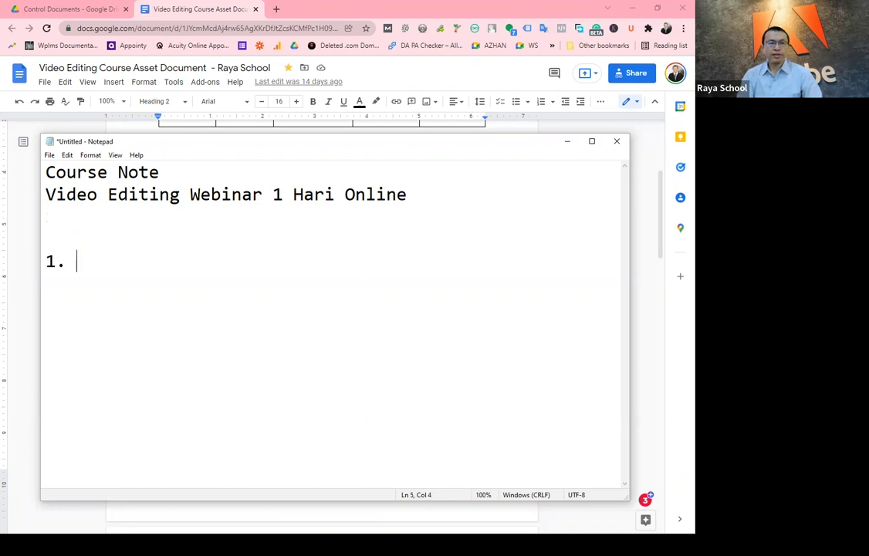
{"action": "type", "text": "Top"}
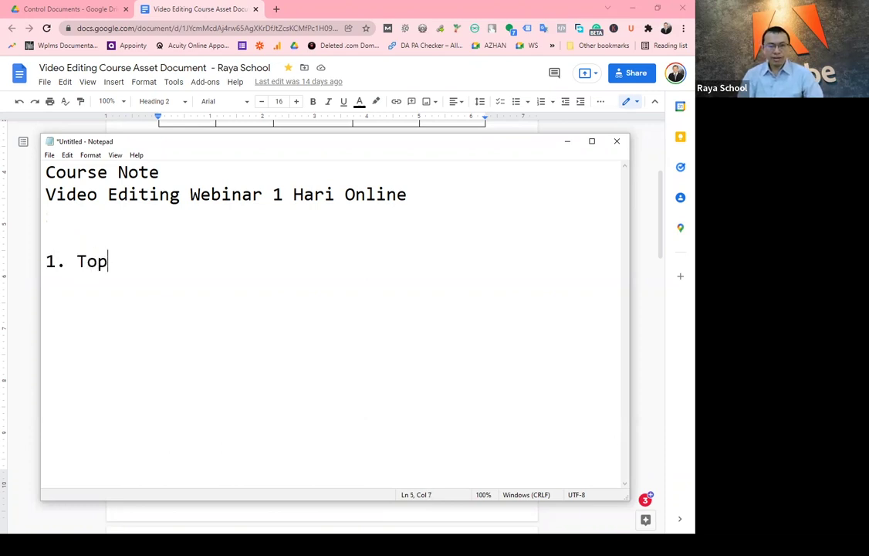
{"action": "type", "text": "ik"}
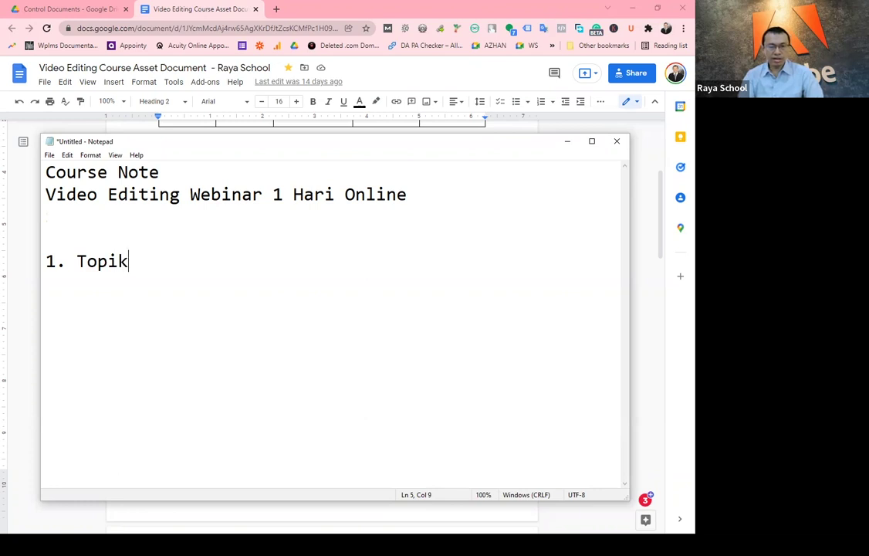
{"action": "key", "text": "Return"}
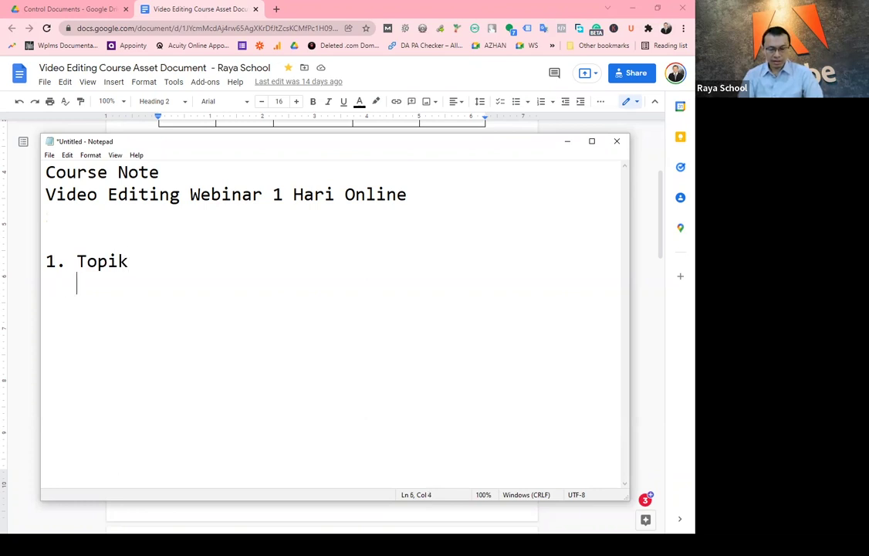
{"action": "type", "text": "Interface dan fu"}
{"action": "key", "text": "BackSpace"}
{"action": "key", "text": "BackSpace"}
{"action": "key", "text": "BackSpace"}
{"action": "key", "text": "BackSpace"}
{"action": "key", "text": "BackSpace"}
{"action": "key", "text": "BackSpace"}
{"action": "key", "text": "BackSpace"}
{"action": "type", "text": ", workspace, panel A"}
{"action": "key", "text": "BackSpace"}
{"action": "type", "text": "Premiere Pro CC."}
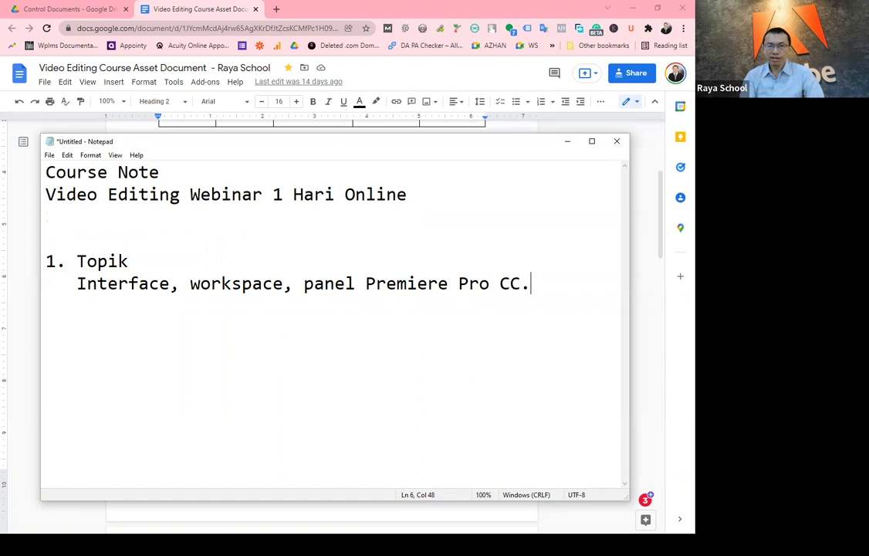
{"action": "key", "text": "Return"}
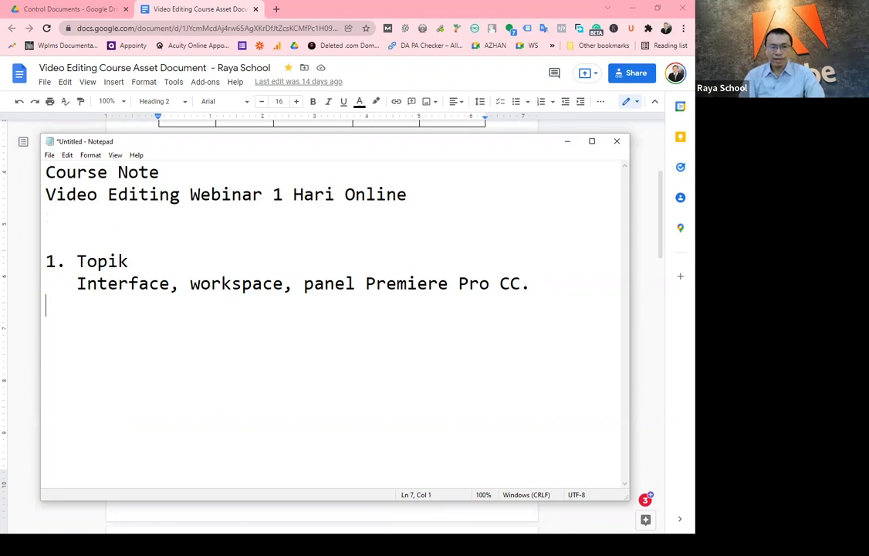
Step: Bullet the Interface line and add bullets 'Efek-efek umum di Premiere' and 'Video Production Document Brief'
{"action": "key", "text": "Up"}
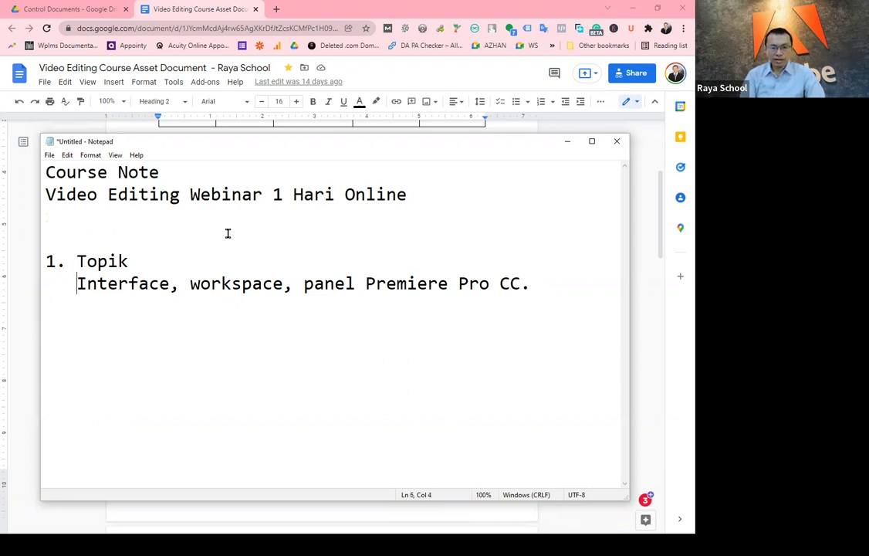
{"action": "type", "text": "-"}
{"action": "key", "text": "Down"}
{"action": "type", "text": "- Efek-efek umum di Pre"}
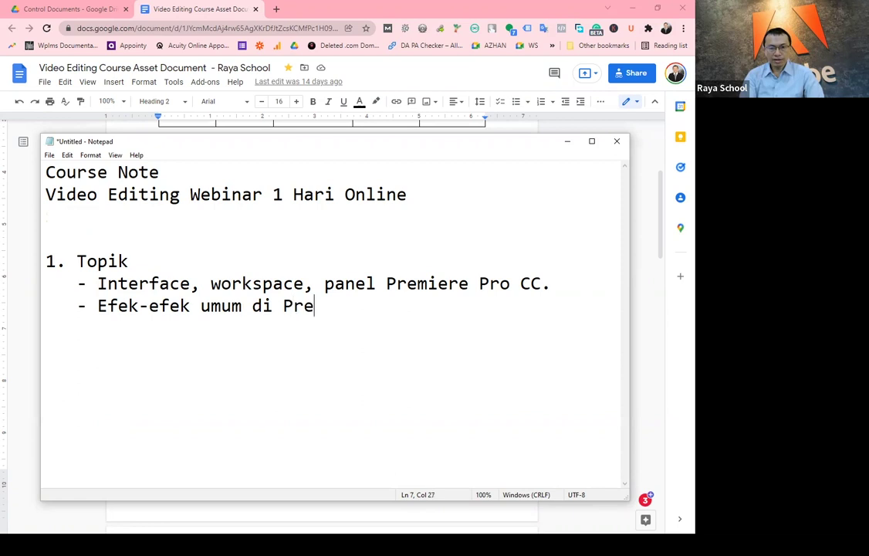
{"action": "type", "text": "miere"}
{"action": "key", "text": "Return"}
{"action": "type", "text": "- "}
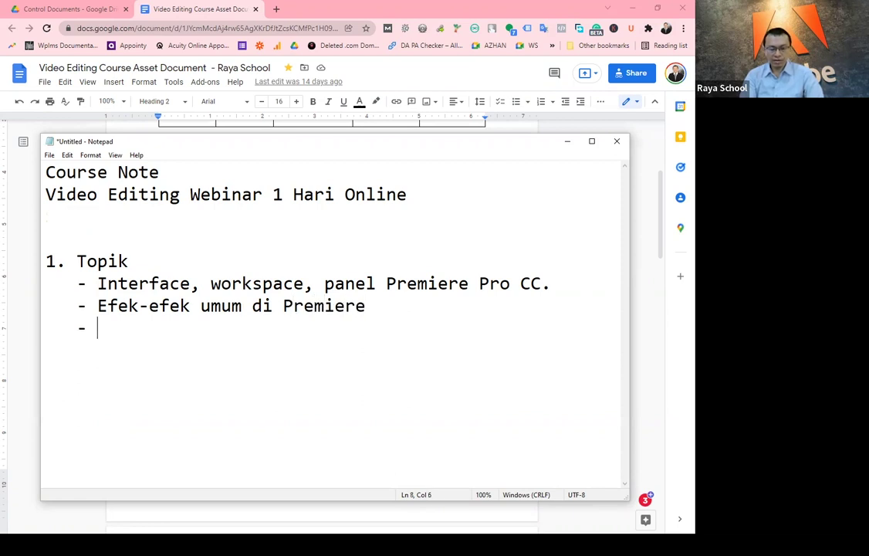
{"action": "type", "text": "Video Production Doc"}
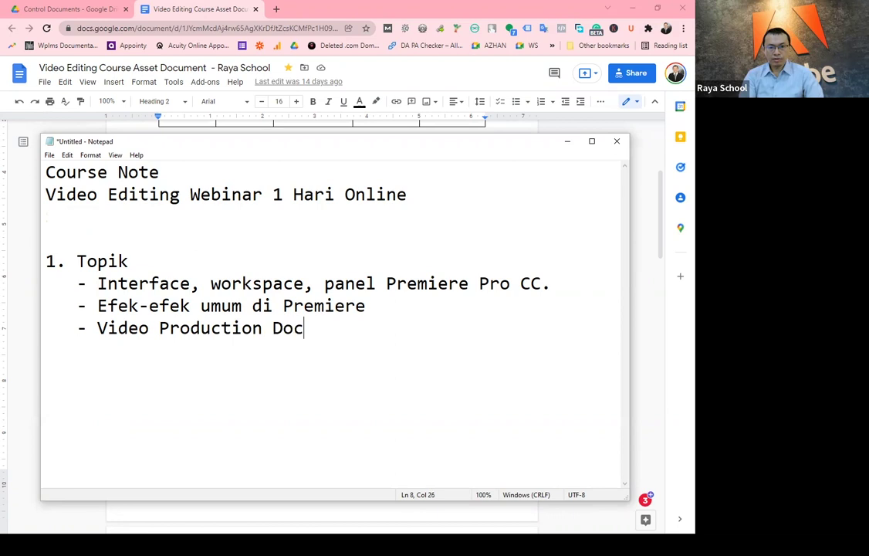
{"action": "type", "text": "umnet"}
{"action": "key", "text": "BackSpace"}
{"action": "key", "text": "BackSpace"}
{"action": "key", "text": "BackSpace"}
{"action": "type", "text": "ent Brief"}
Step: Add bullets 'Animasi dengan keyframe', sub-item 'Efek hologram', 'Color grading & correction' and 'Latihan-latihan'
{"action": "key", "text": "Return"}
{"action": "type", "text": "- "}
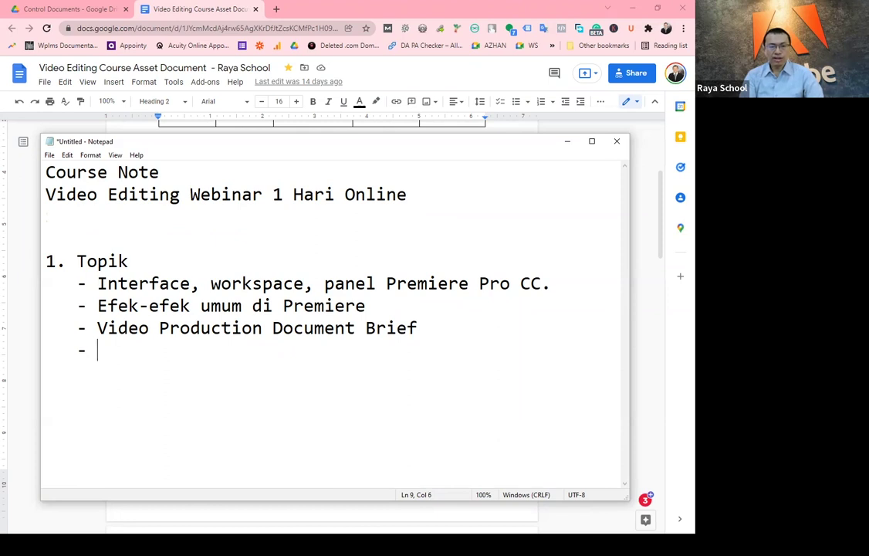
{"action": "type", "text": "Animasi denga"}
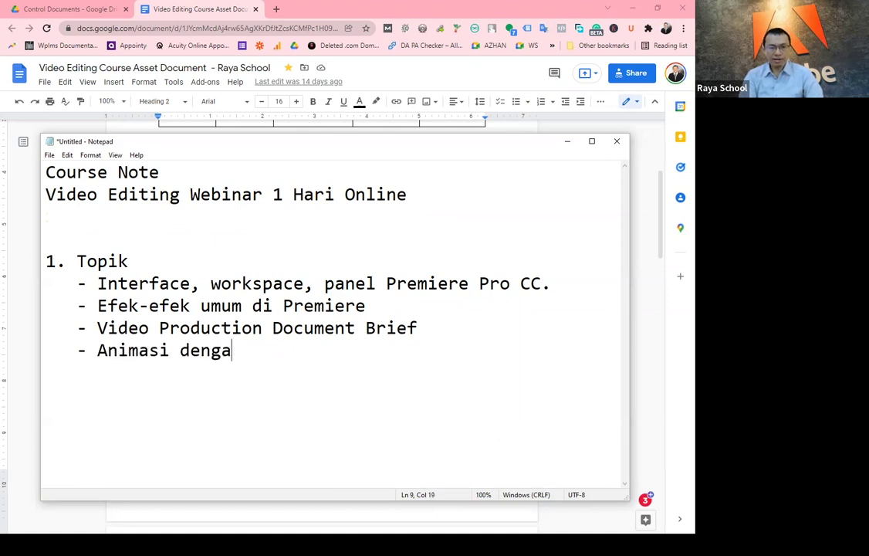
{"action": "type", "text": "n keyframe"}
{"action": "key", "text": "Return"}
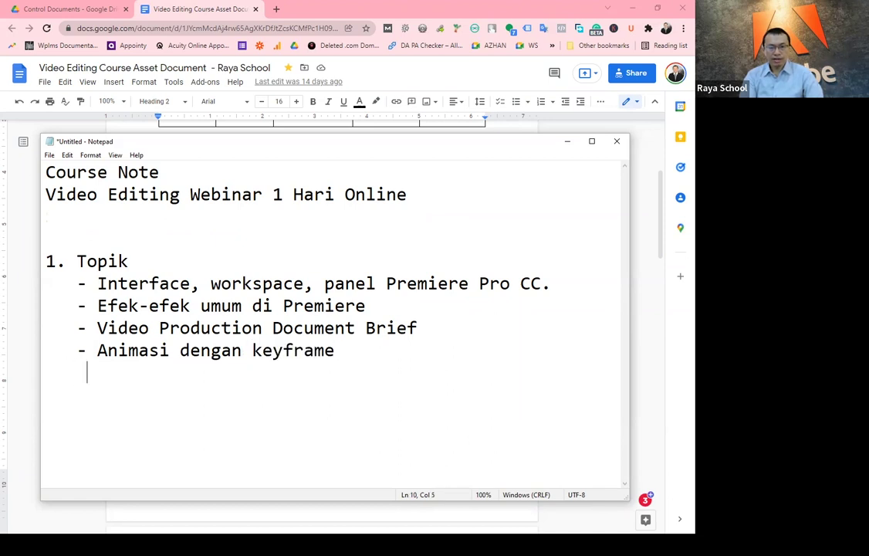
{"action": "type", "text": "- Efek hologram"}
{"action": "key", "text": "Return"}
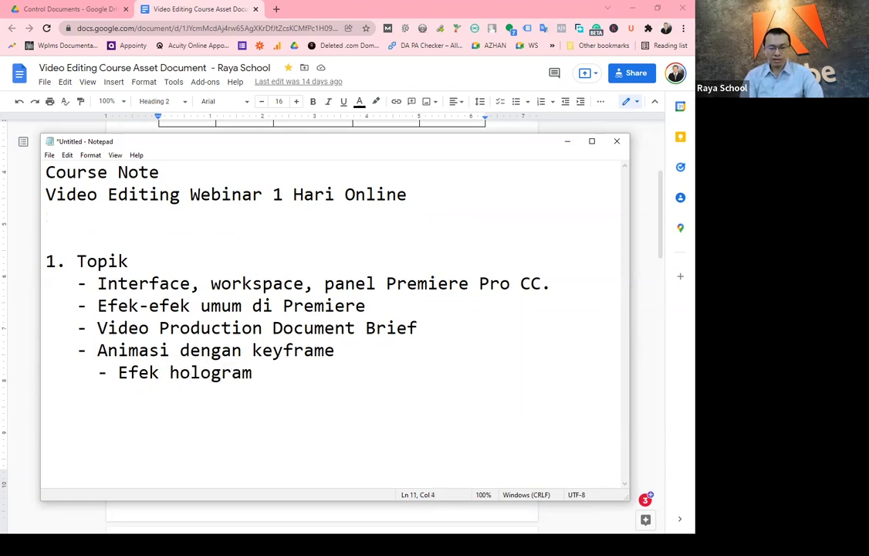
{"action": "type", "text": "- Color"}
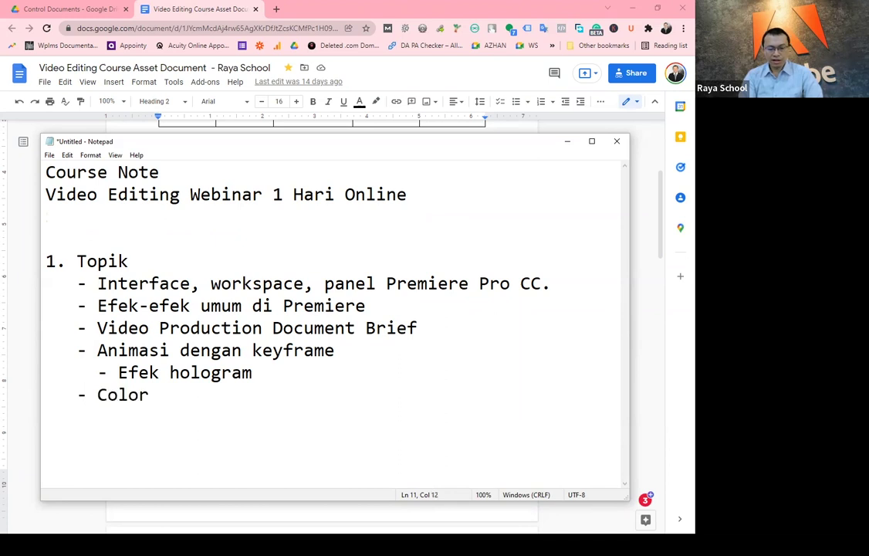
{"action": "type", "text": " grading & "}
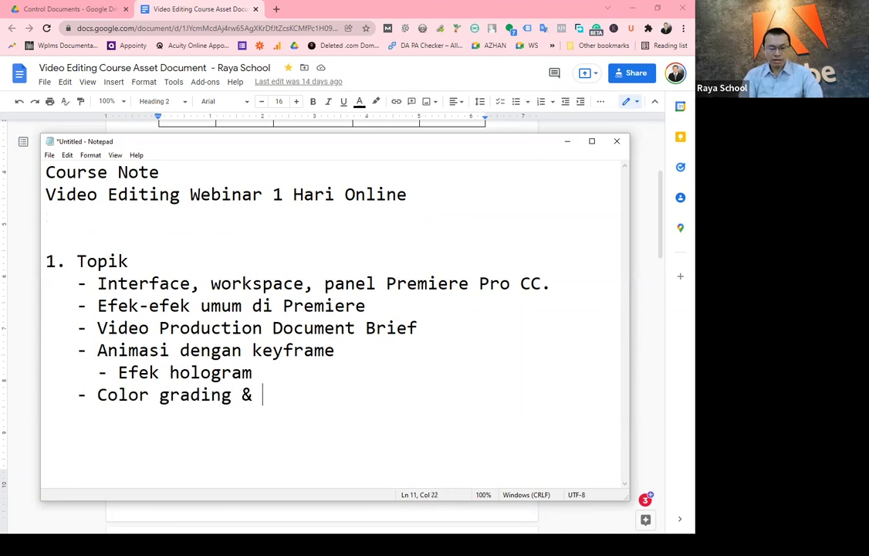
{"action": "type", "text": "correction"}
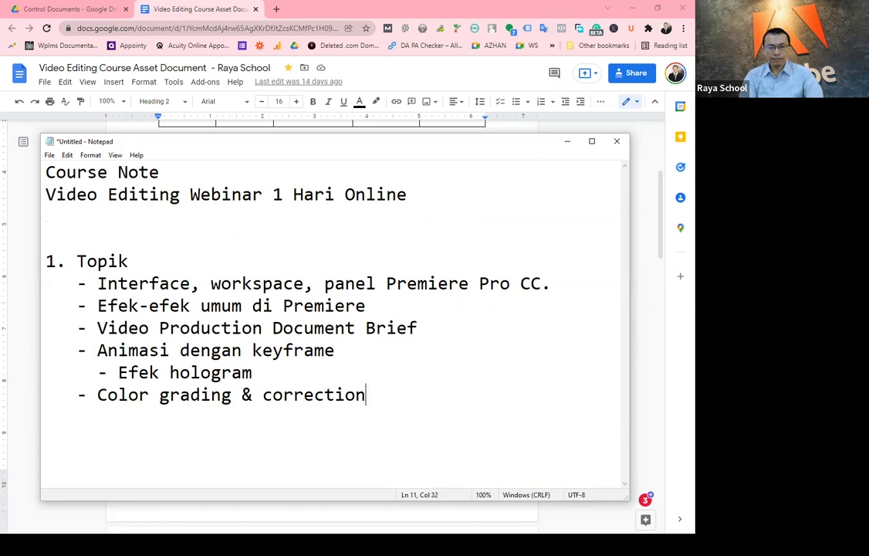
{"action": "key", "text": "Return"}
{"action": "type", "text": "- Latihan"}
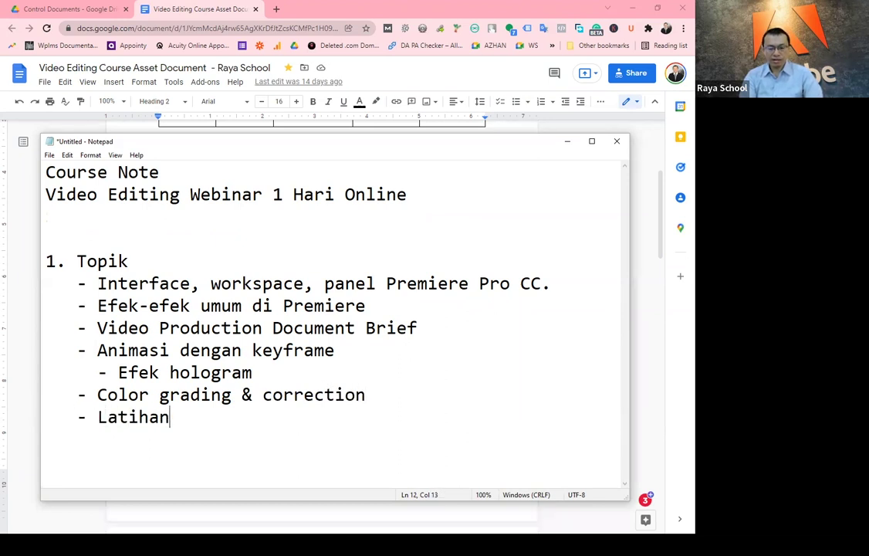
{"action": "type", "text": "-t"}
{"action": "key", "text": "BackSpace"}
{"action": "type", "text": "latihannn"}
{"action": "key", "text": "BackSpace"}
{"action": "key", "text": "BackSpace"}
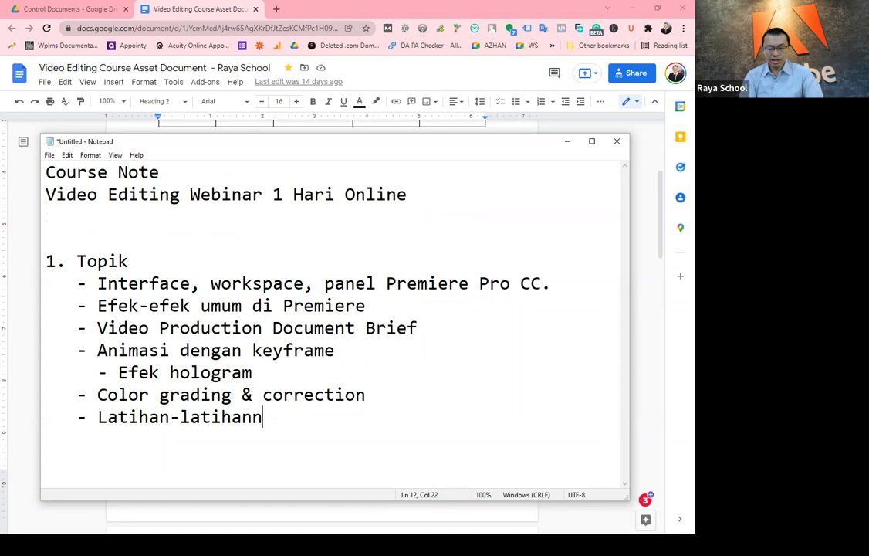
{"action": "key", "text": "BackSpace"}
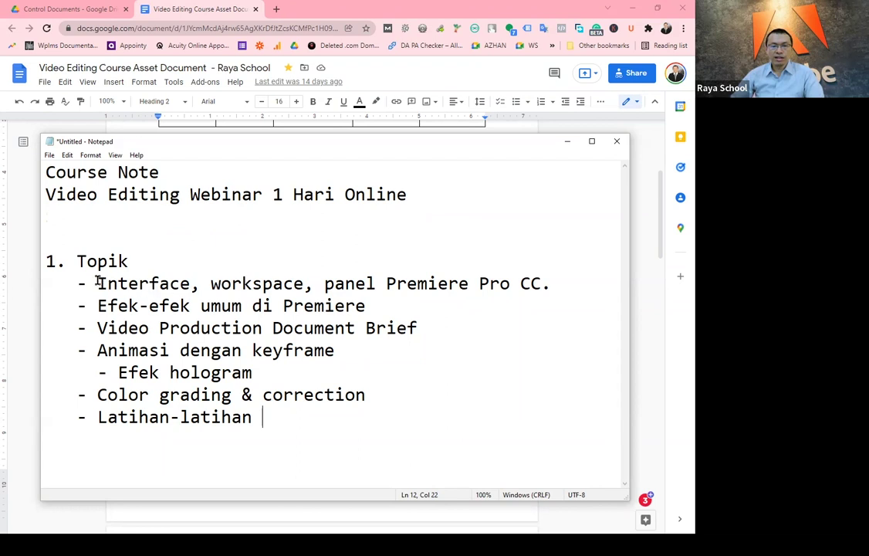
Step: Select the Interface line, make the Notepad window slightly taller, and briefly view the Start menu
{"action": "left_click_drag", "start_coordinate": [97, 283], "coordinate": [550, 283]}
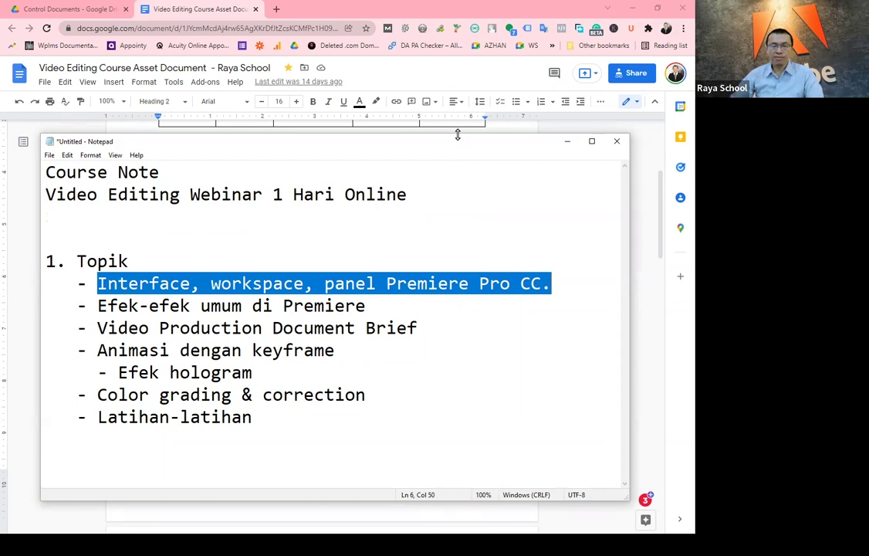
{"action": "left_click_drag", "start_coordinate": [457, 135], "coordinate": [464, 124]}
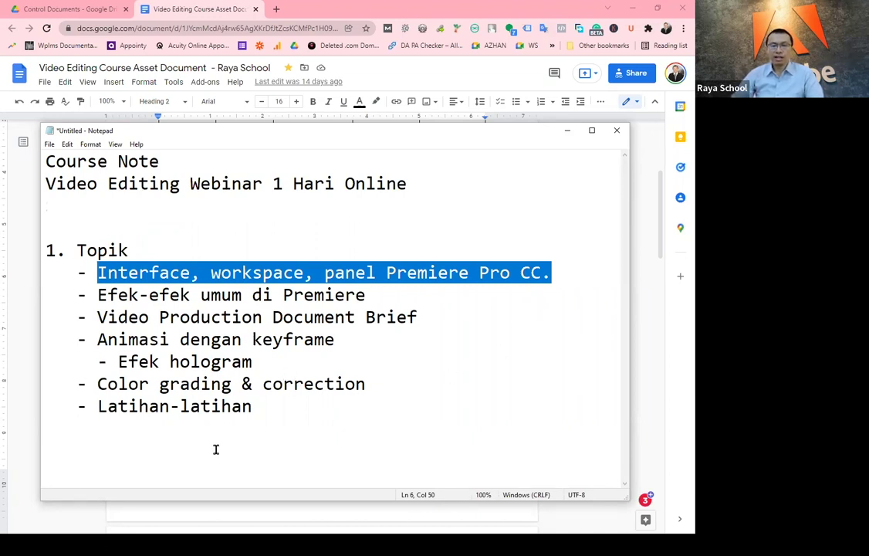
{"action": "key", "text": "super"}
{"action": "scroll", "coordinate": [100, 409], "scroll_direction": "down", "scroll_amount": 3}
{"action": "scroll", "coordinate": [100, 409], "scroll_direction": "up", "scroll_amount": 3}
{"action": "key", "text": "Escape"}
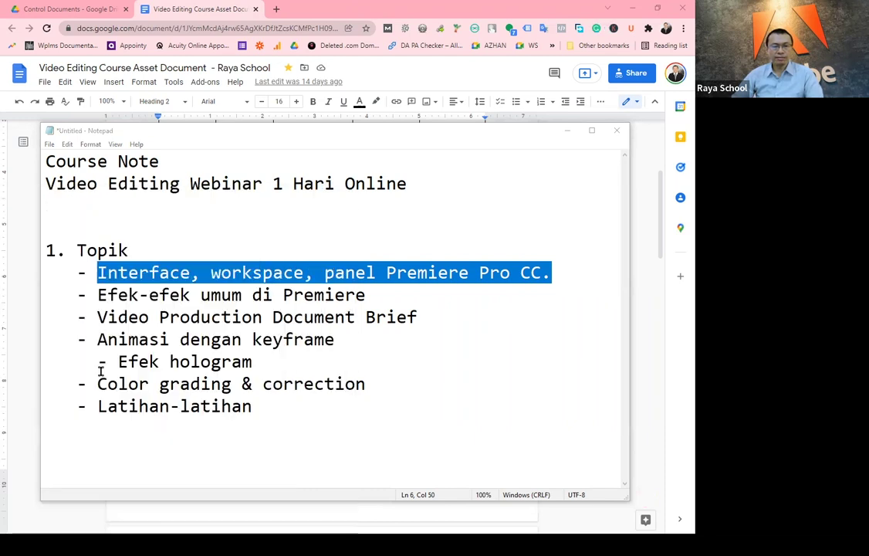
{"action": "left_click", "coordinate": [501, 297]}
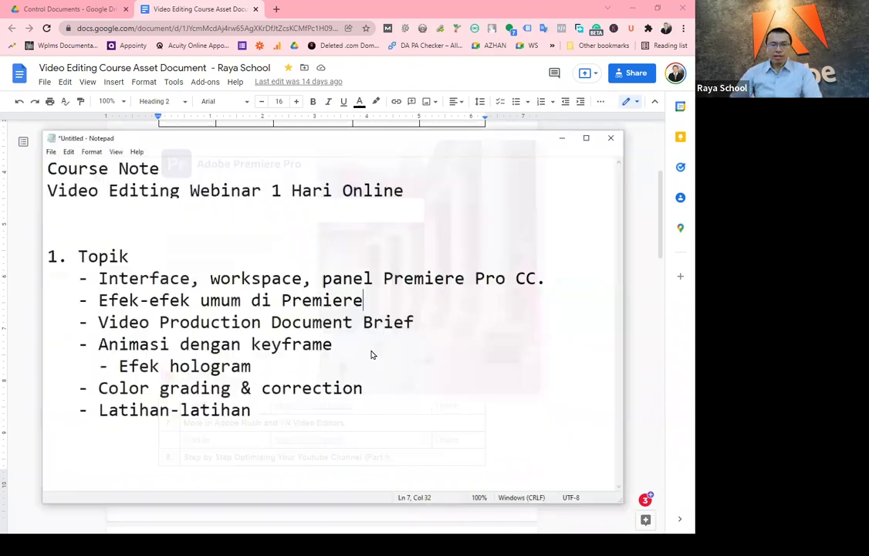
Step: Start item '2. Topik-1:' below the Latihan-latihan line
{"action": "left_click", "coordinate": [330, 412]}
{"action": "key", "text": "Return"}
{"action": "key", "text": "Return"}
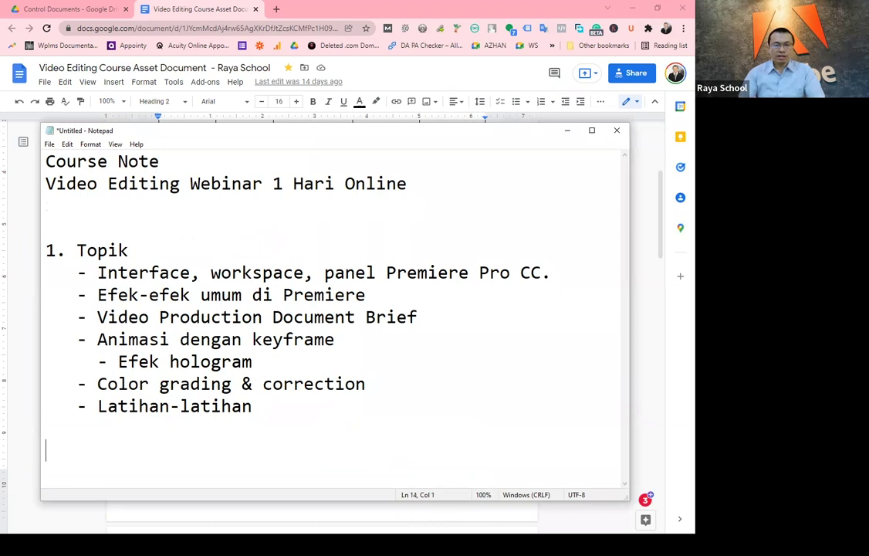
{"action": "type", "text": "2. "}
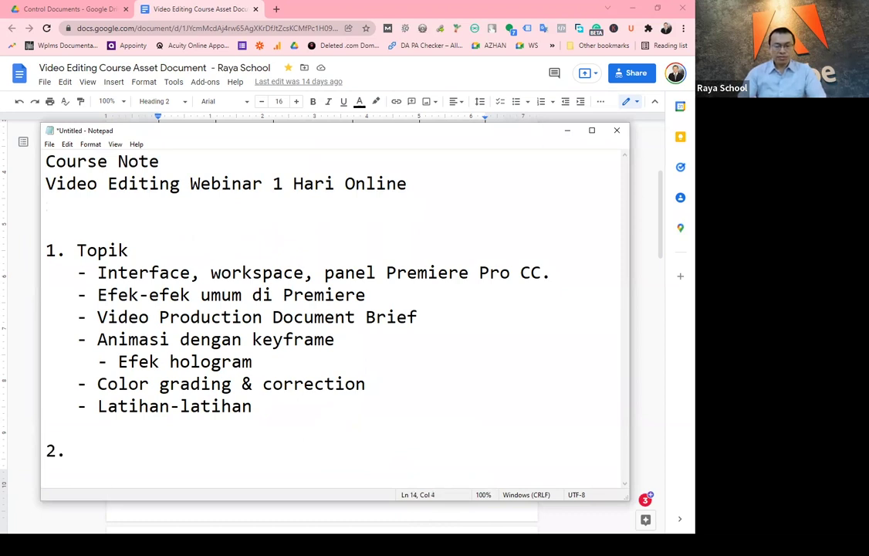
{"action": "type", "text": "Topik"}
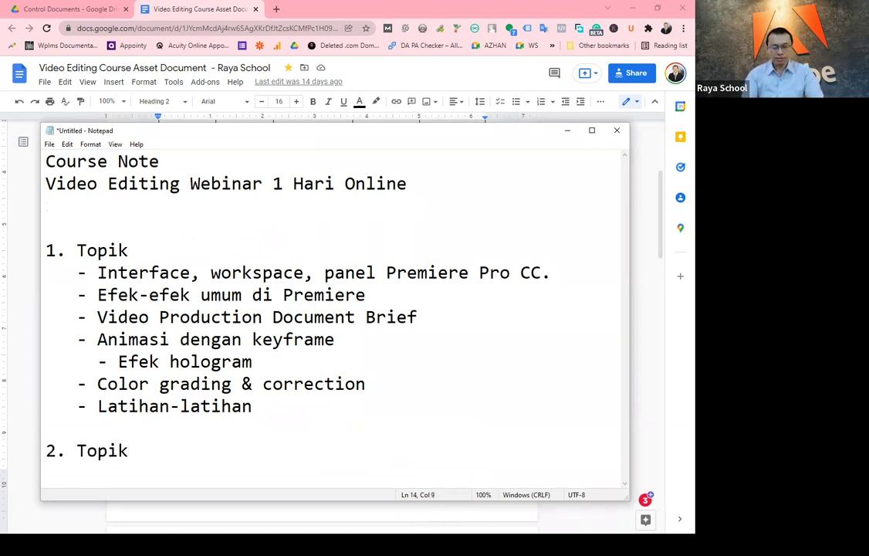
{"action": "type", "text": "-1:"}
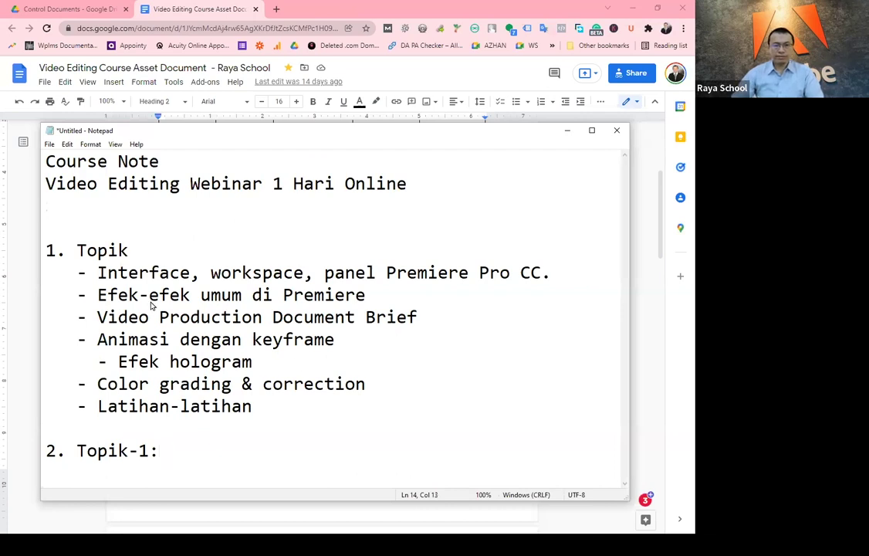
Step: Copy 'Interface, workspace, panel Premiere Pro CC' after 'Topik-1:', widen Notepad, then minimize it
{"action": "left_click", "coordinate": [97, 275]}
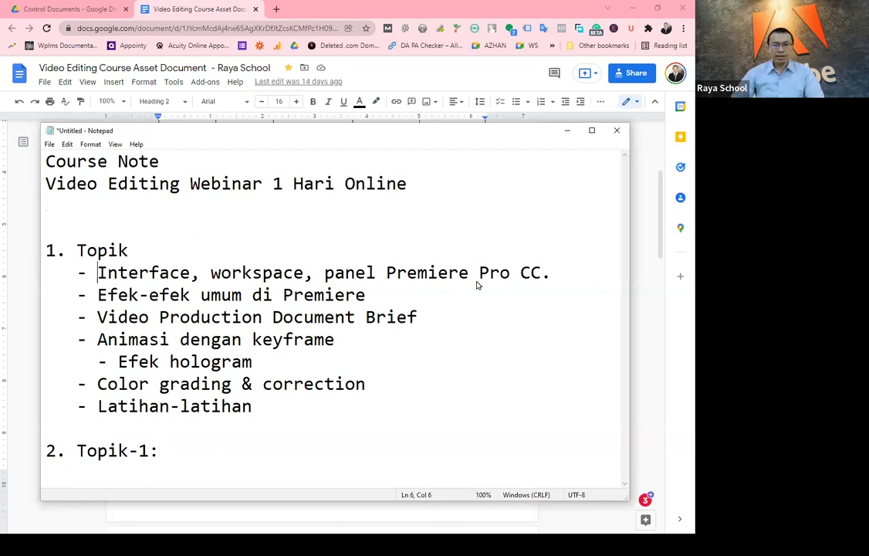
{"action": "left_click", "coordinate": [542, 275], "text": "shift"}
{"action": "key", "text": "ctrl+c"}
{"action": "left_click", "coordinate": [239, 449]}
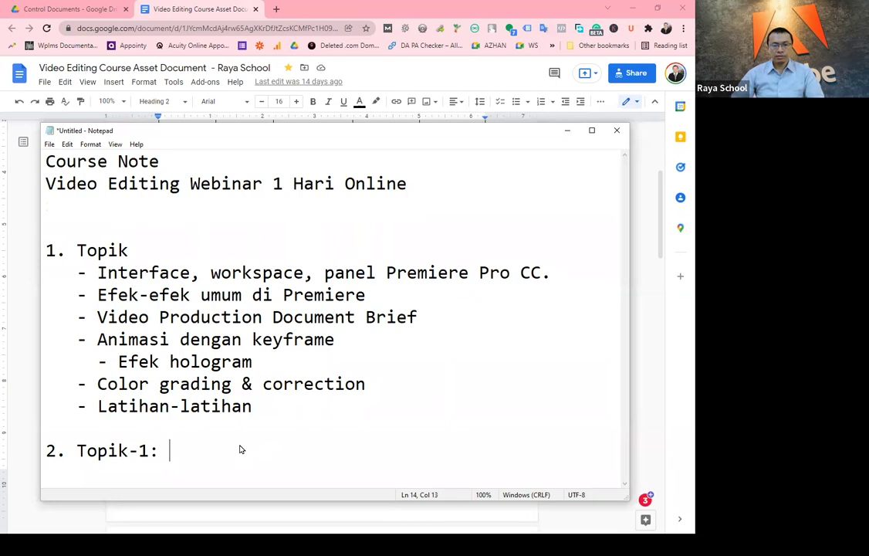
{"action": "key", "text": "ctrl+v"}
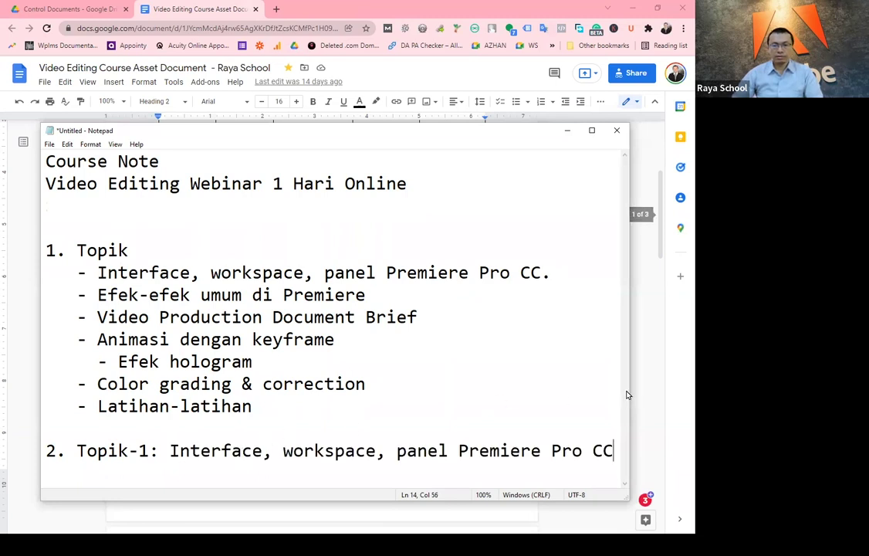
{"action": "left_click_drag", "start_coordinate": [629, 384], "coordinate": [665, 384]}
{"action": "left_click", "coordinate": [604, 130]}
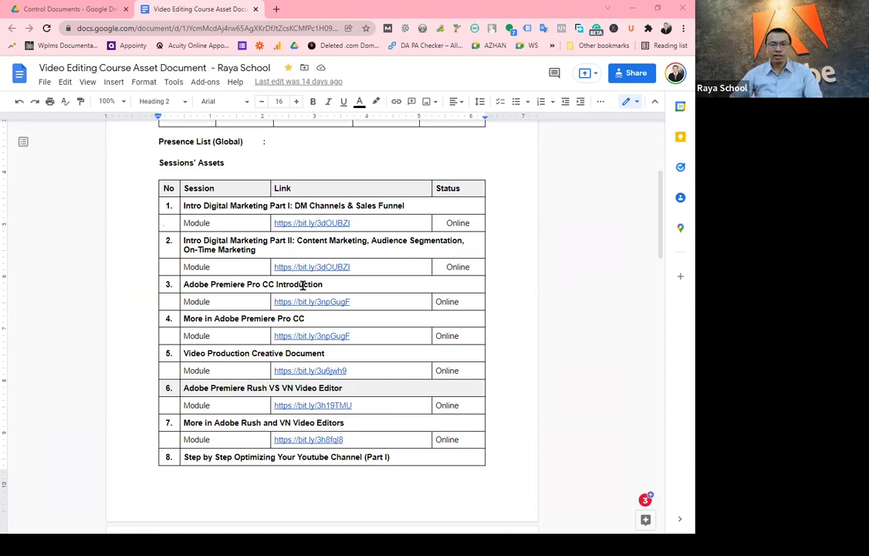
{"action": "left_click", "coordinate": [297, 301]}
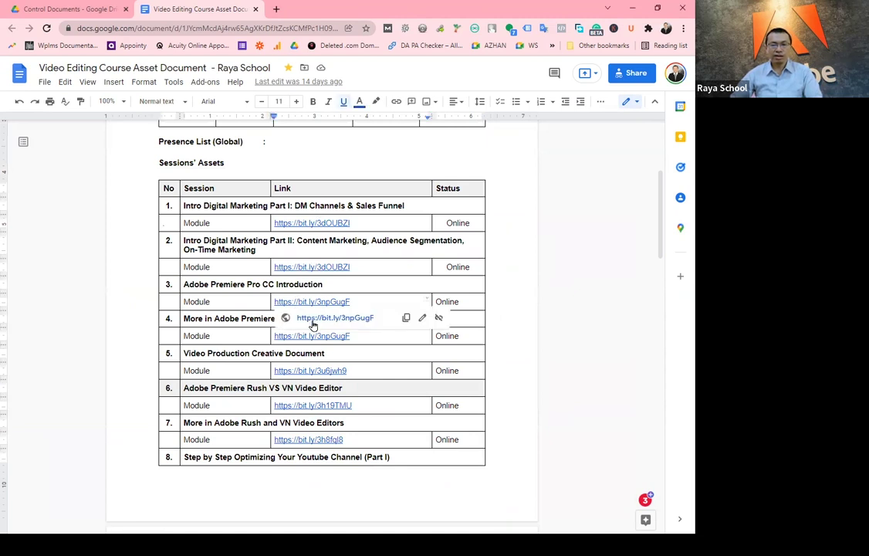
{"action": "left_click", "coordinate": [317, 321]}
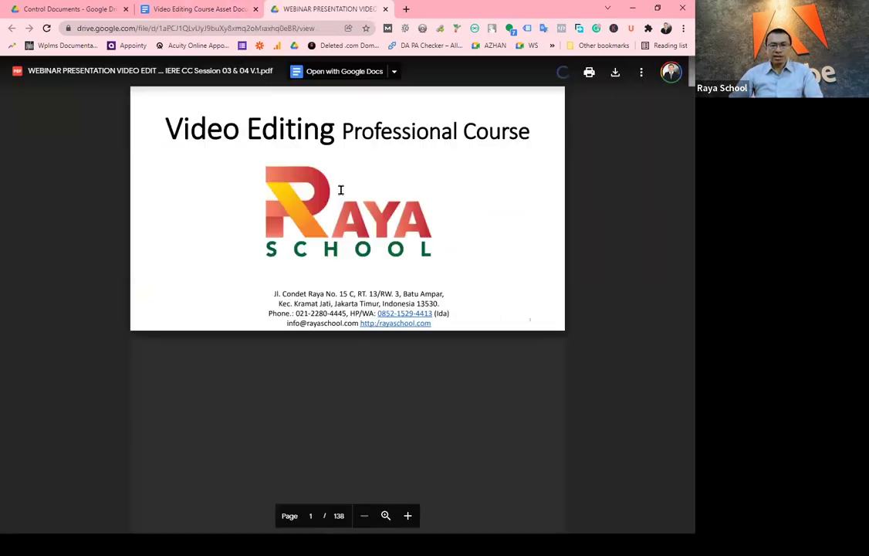
Step: Scroll the webinar PDF to page 35, then return to the Video Editing Course Asset Document tab
{"action": "scroll", "coordinate": [447, 341], "scroll_direction": "down", "scroll_amount": 5}
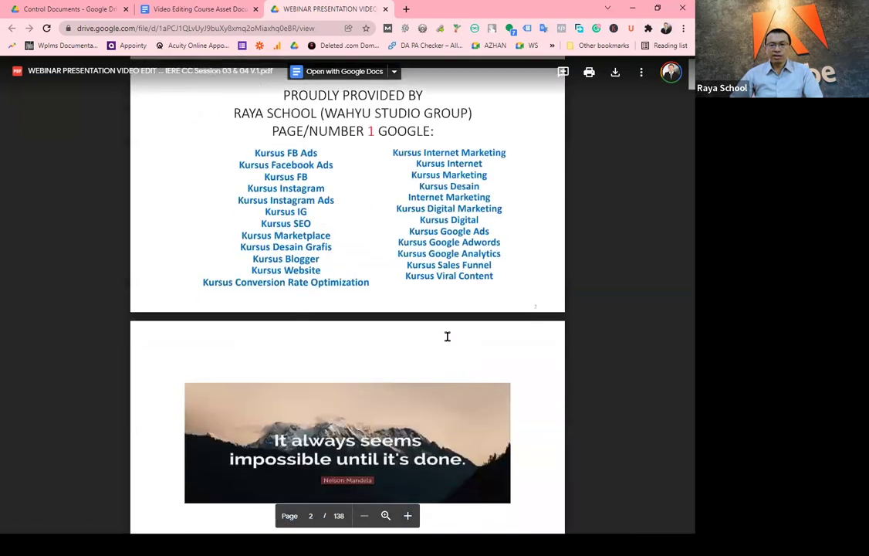
{"action": "scroll", "coordinate": [448, 340], "scroll_direction": "down", "scroll_amount": 5}
{"action": "scroll", "coordinate": [447, 338], "scroll_direction": "down", "scroll_amount": 5}
{"action": "scroll", "coordinate": [447, 337], "scroll_direction": "down", "scroll_amount": 5}
{"action": "scroll", "coordinate": [448, 336], "scroll_direction": "down", "scroll_amount": 4}
{"action": "scroll", "coordinate": [447, 336], "scroll_direction": "down", "scroll_amount": 5}
{"action": "scroll", "coordinate": [445, 333], "scroll_direction": "down", "scroll_amount": 5}
{"action": "scroll", "coordinate": [448, 331], "scroll_direction": "down", "scroll_amount": 4}
{"action": "scroll", "coordinate": [448, 331], "scroll_direction": "up", "scroll_amount": 1}
{"action": "scroll", "coordinate": [448, 331], "scroll_direction": "up", "scroll_amount": 2}
{"action": "scroll", "coordinate": [448, 331], "scroll_direction": "down", "scroll_amount": 5}
{"action": "scroll", "coordinate": [448, 330], "scroll_direction": "down", "scroll_amount": 5}
{"action": "scroll", "coordinate": [448, 330], "scroll_direction": "down", "scroll_amount": 5}
{"action": "scroll", "coordinate": [447, 339], "scroll_direction": "down", "scroll_amount": 5}
{"action": "scroll", "coordinate": [465, 404], "scroll_direction": "down", "scroll_amount": 2}
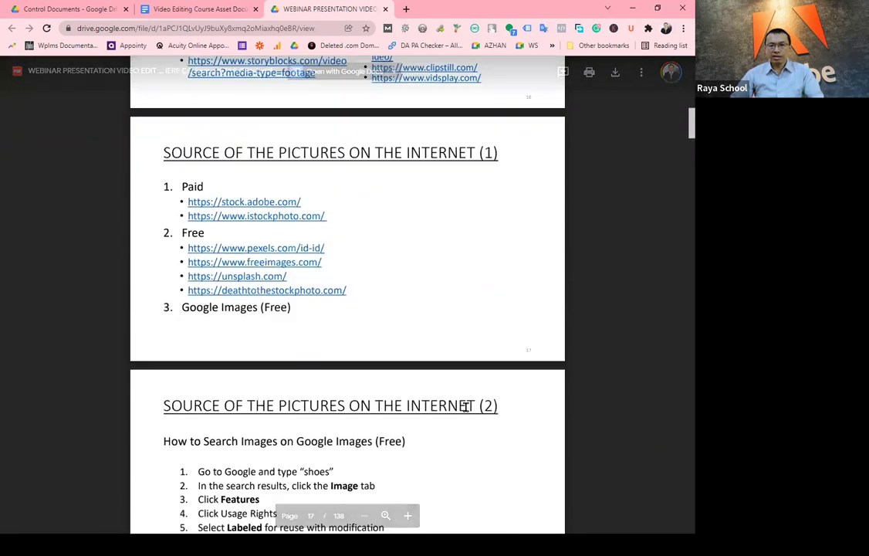
{"action": "scroll", "coordinate": [465, 405], "scroll_direction": "up", "scroll_amount": 2}
{"action": "scroll", "coordinate": [466, 405], "scroll_direction": "down", "scroll_amount": 2}
{"action": "scroll", "coordinate": [465, 407], "scroll_direction": "down", "scroll_amount": 5}
{"action": "scroll", "coordinate": [466, 407], "scroll_direction": "down", "scroll_amount": 4}
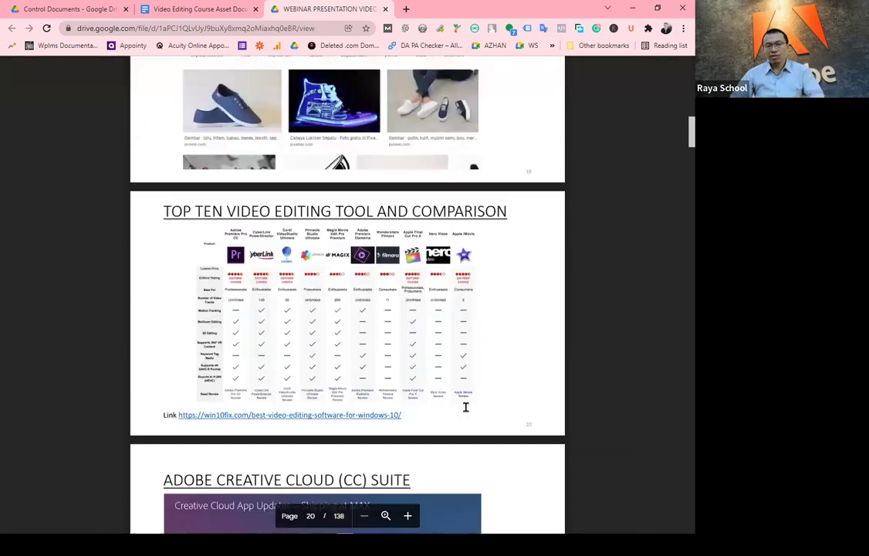
{"action": "scroll", "coordinate": [465, 405], "scroll_direction": "down", "scroll_amount": 4}
{"action": "scroll", "coordinate": [465, 405], "scroll_direction": "down", "scroll_amount": 3}
{"action": "scroll", "coordinate": [465, 407], "scroll_direction": "down", "scroll_amount": 6}
{"action": "scroll", "coordinate": [466, 407], "scroll_direction": "down", "scroll_amount": 6}
{"action": "scroll", "coordinate": [465, 406], "scroll_direction": "down", "scroll_amount": 3}
{"action": "scroll", "coordinate": [465, 407], "scroll_direction": "down", "scroll_amount": 3}
{"action": "scroll", "coordinate": [465, 408], "scroll_direction": "down", "scroll_amount": 4}
{"action": "scroll", "coordinate": [465, 407], "scroll_direction": "down", "scroll_amount": 3}
{"action": "scroll", "coordinate": [465, 407], "scroll_direction": "down", "scroll_amount": 3}
{"action": "scroll", "coordinate": [465, 407], "scroll_direction": "down", "scroll_amount": 4}
{"action": "scroll", "coordinate": [465, 407], "scroll_direction": "down", "scroll_amount": 6}
{"action": "scroll", "coordinate": [34, 59], "scroll_direction": "down", "scroll_amount": 8}
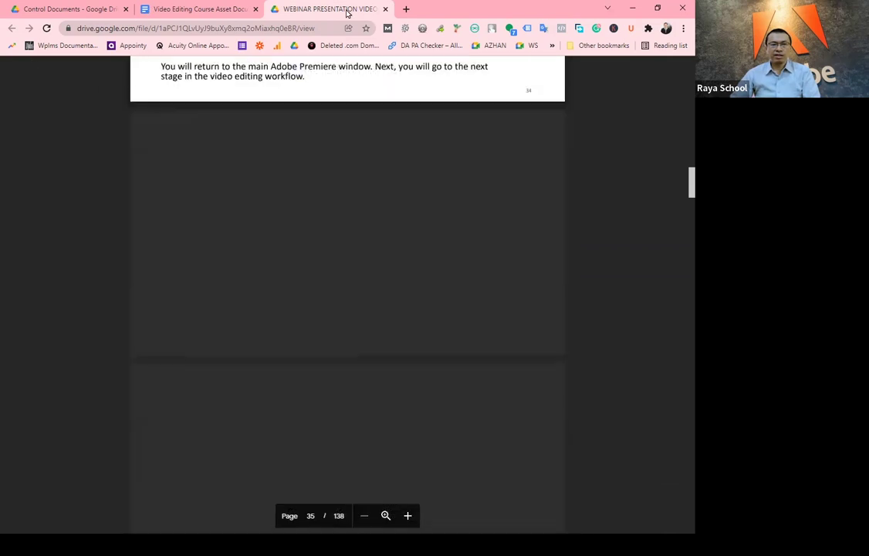
{"action": "left_click", "coordinate": [199, 8]}
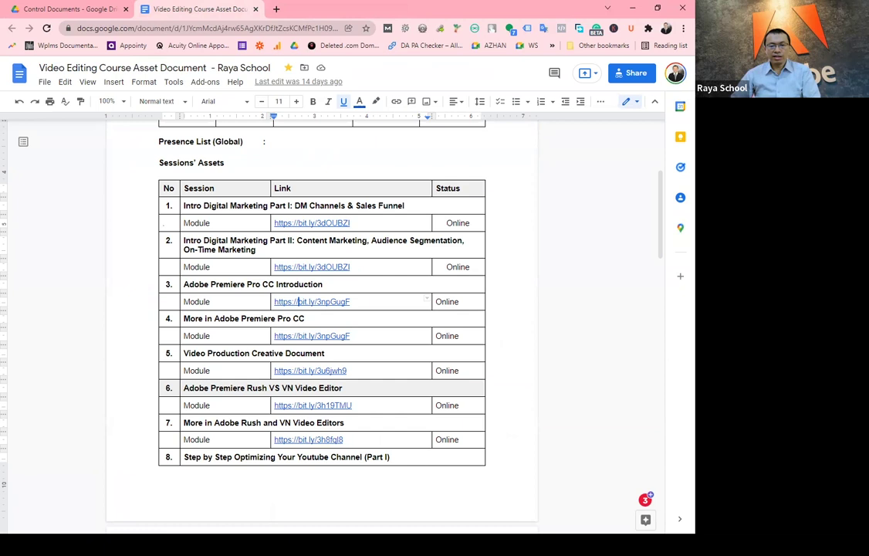
Step: Switch back to Notepad and fill the empty Topik-1 bullet with 'Workspace'
{"action": "key", "text": "alt+Tab"}
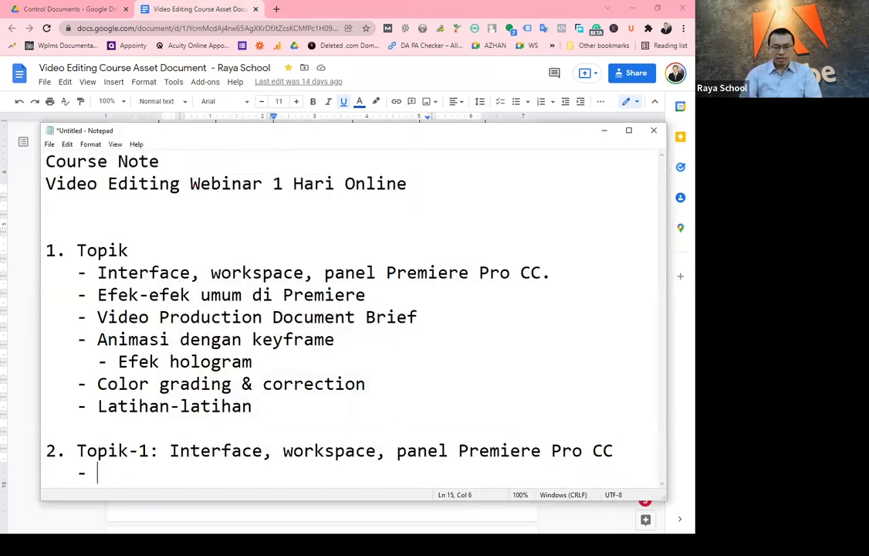
{"action": "key", "text": "Return"}
{"action": "key", "text": "Return"}
{"action": "key", "text": "Return"}
{"action": "key", "text": "BackSpace"}
{"action": "key", "text": "BackSpace"}
{"action": "key", "text": "BackSpace"}
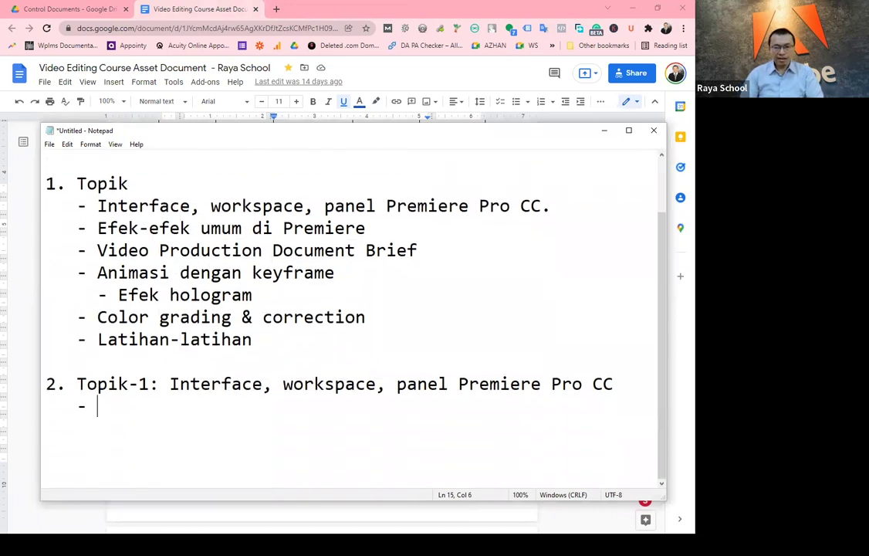
{"action": "type", "text": "Word"}
{"action": "key", "text": "BackSpace"}
{"action": "type", "text": "kspace"}
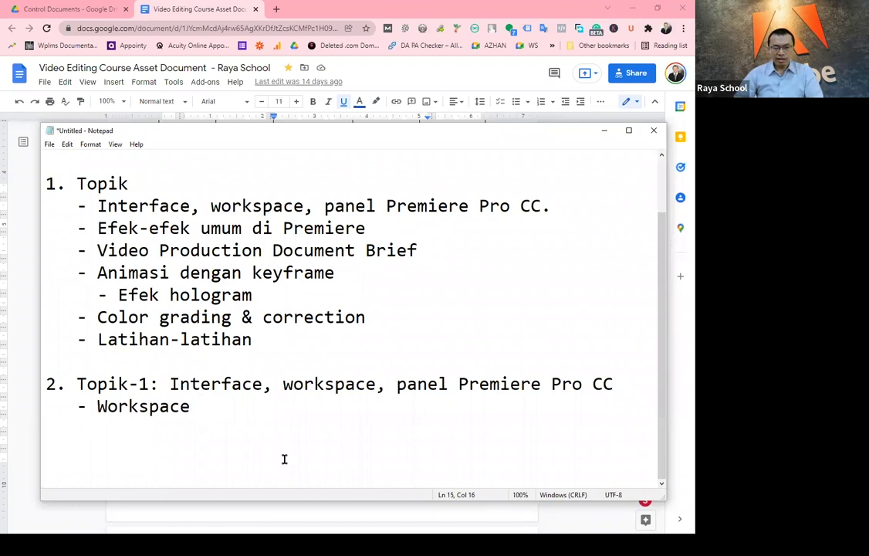
{"action": "left_click", "coordinate": [525, 503]}
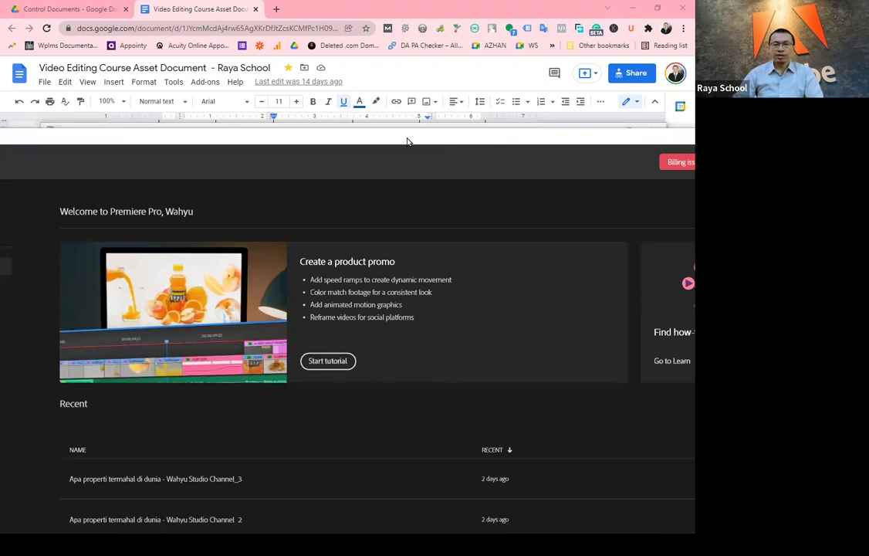
Step: Move and narrow the Premiere Pro home window, then minimize it with Win+Down
{"action": "left_click_drag", "start_coordinate": [408, 141], "coordinate": [489, 117]}
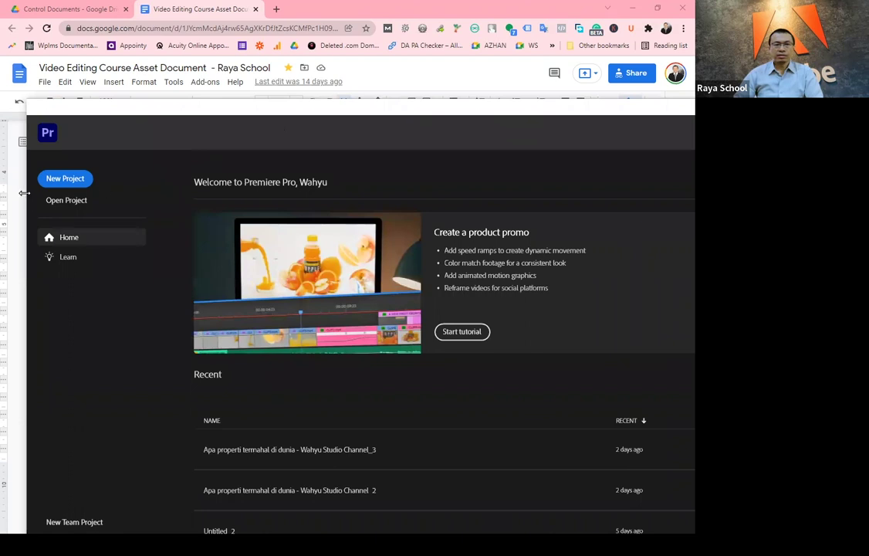
{"action": "left_click_drag", "start_coordinate": [24, 193], "coordinate": [245, 193]}
{"action": "mouse_move", "coordinate": [407, 112]}
{"action": "left_mouse_down"}
{"action": "mouse_move", "coordinate": [401, 21]}
{"action": "mouse_move", "coordinate": [463, 32]}
{"action": "left_mouse_up"}
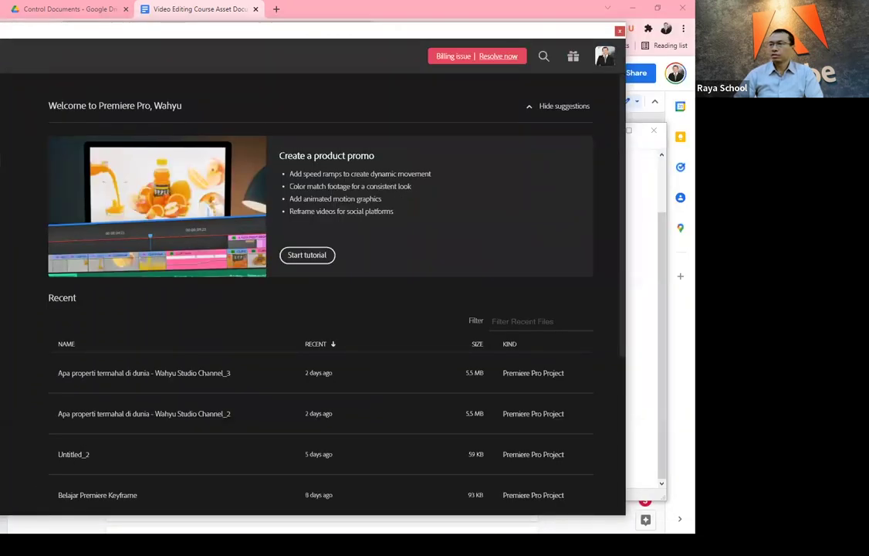
{"action": "key", "text": "super+Down"}
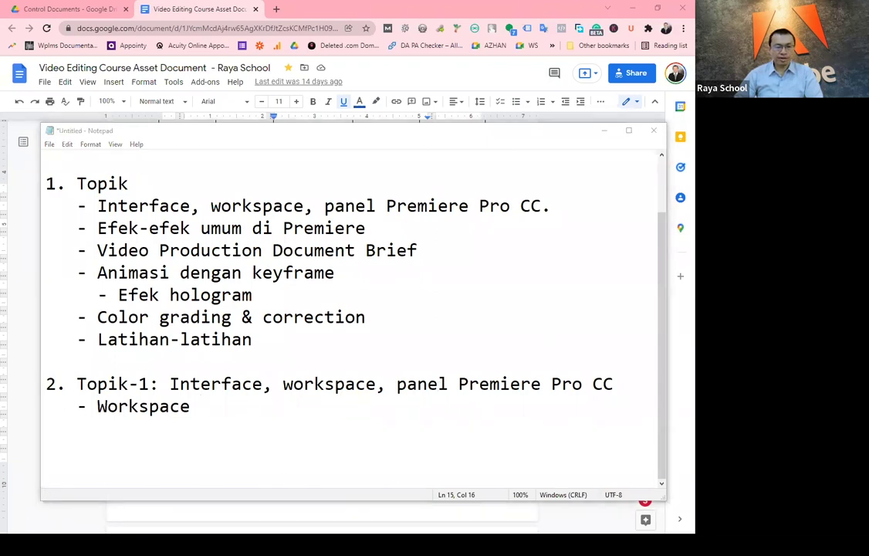
Step: Scroll the Start menu to the Adobe entries, close it, and return to Premiere Pro
{"action": "key", "text": "super"}
{"action": "scroll", "coordinate": [108, 480], "scroll_direction": "down", "scroll_amount": 2}
{"action": "key", "text": "Escape"}
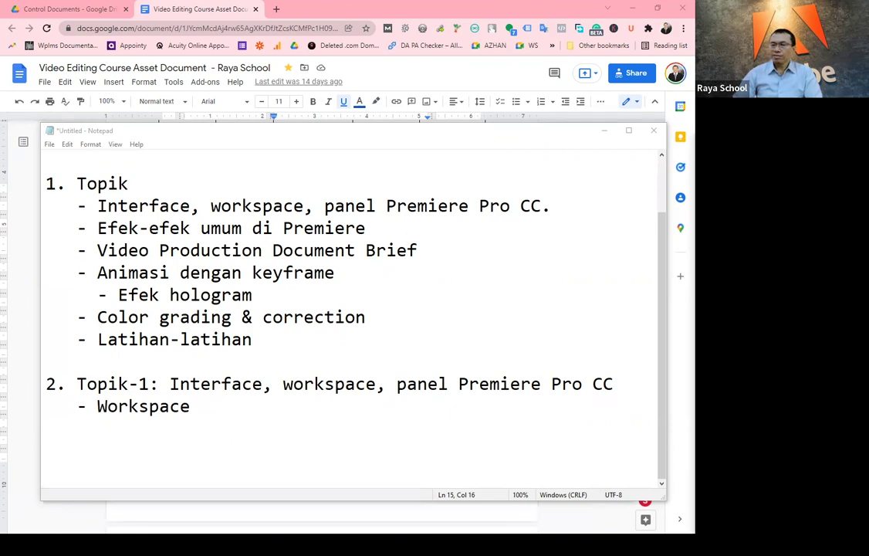
{"action": "key", "text": "alt+Tab"}
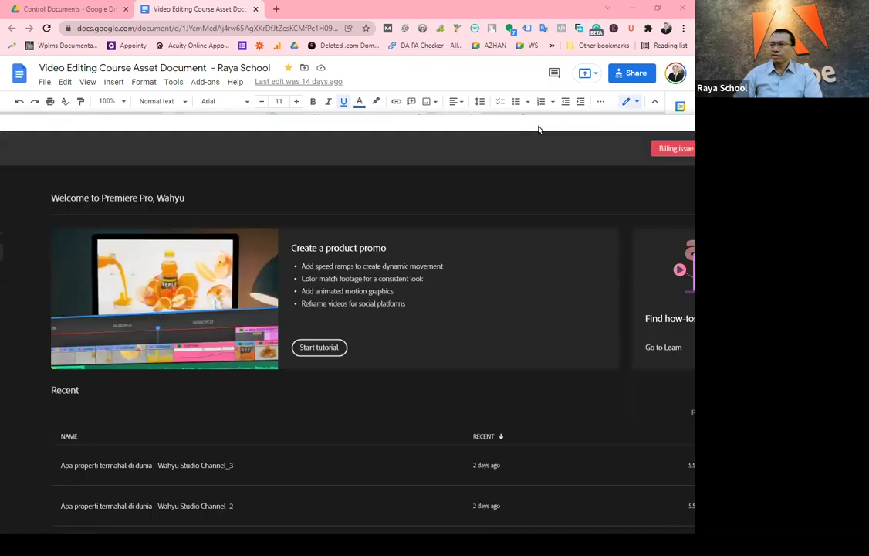
Step: Maximize Premiere Pro and drag the Home window fully into view
{"action": "key", "text": "alt+Tab"}
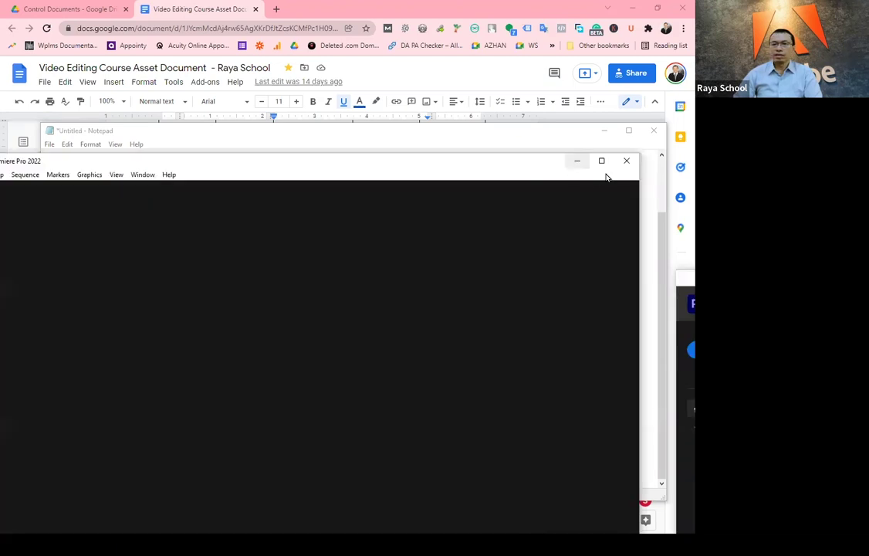
{"action": "left_click", "coordinate": [602, 161]}
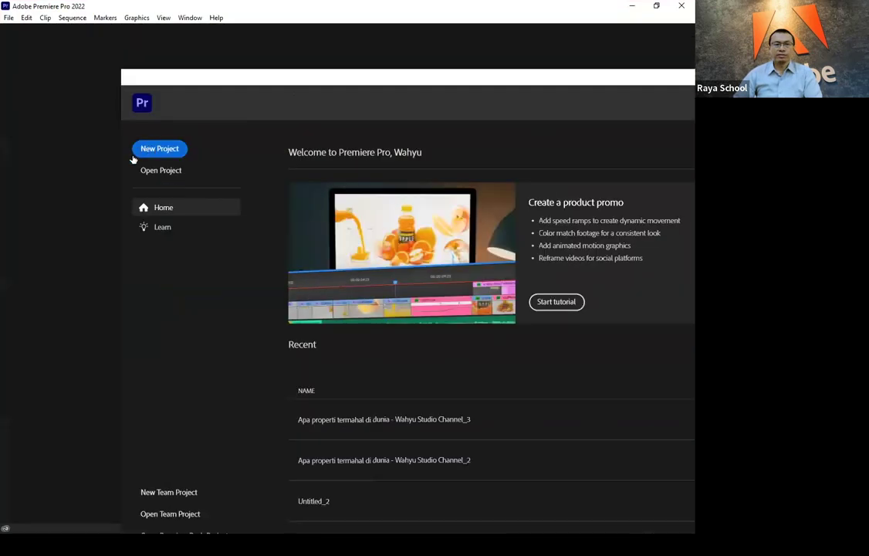
{"action": "left_click_drag", "start_coordinate": [542, 82], "coordinate": [118, 48]}
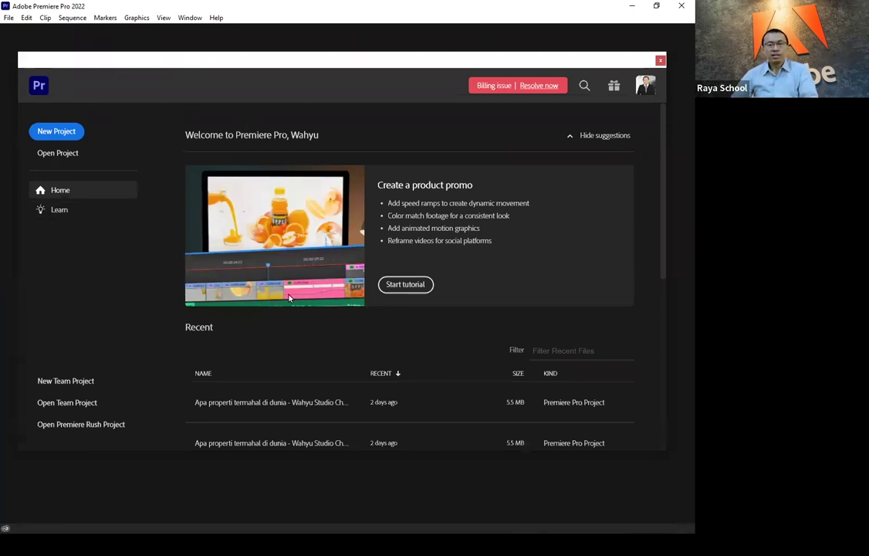
Step: Scroll through the Recent projects list, then start a new project
{"action": "scroll", "coordinate": [368, 374], "scroll_direction": "down", "scroll_amount": 5}
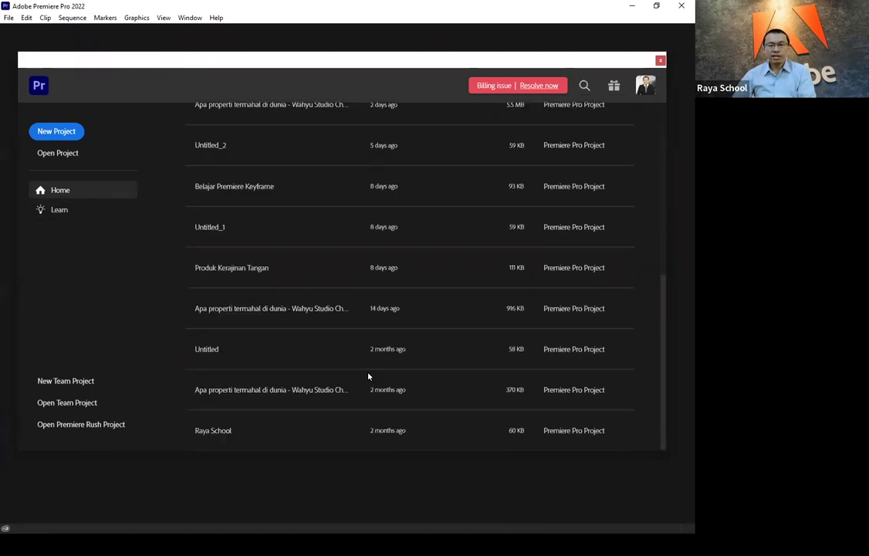
{"action": "scroll", "coordinate": [368, 374], "scroll_direction": "up", "scroll_amount": 5}
{"action": "scroll", "coordinate": [315, 365], "scroll_direction": "down", "scroll_amount": 3}
{"action": "scroll", "coordinate": [313, 358], "scroll_direction": "down", "scroll_amount": 3}
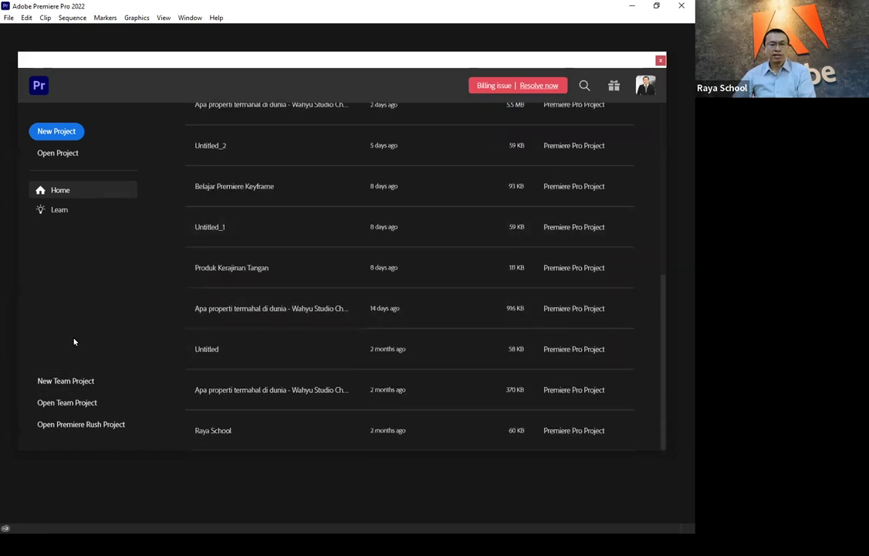
{"action": "scroll", "coordinate": [427, 239], "scroll_direction": "up", "scroll_amount": 6}
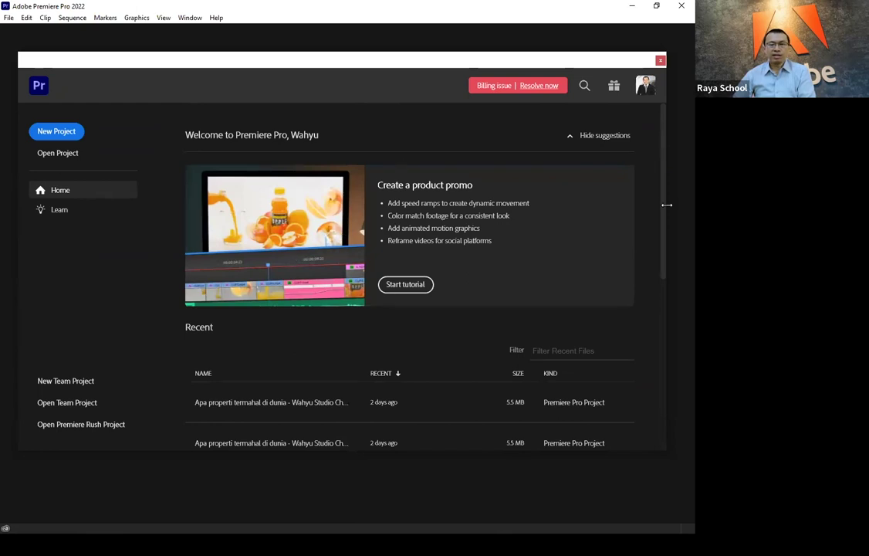
{"action": "left_click", "coordinate": [53, 139]}
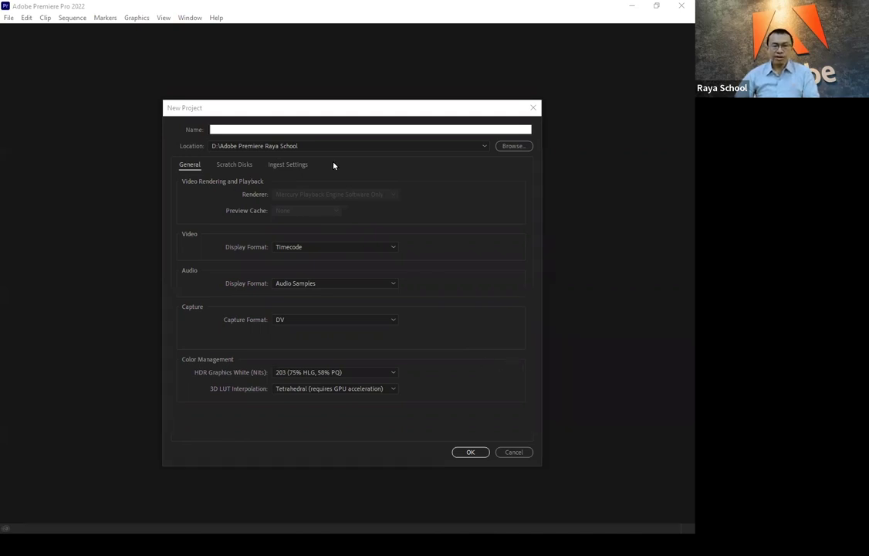
Step: Confirm the new project 'Latihan Video Editing 18 Jan 2022' in D:\Adobe Premiere Raya School
{"action": "left_click", "coordinate": [470, 451]}
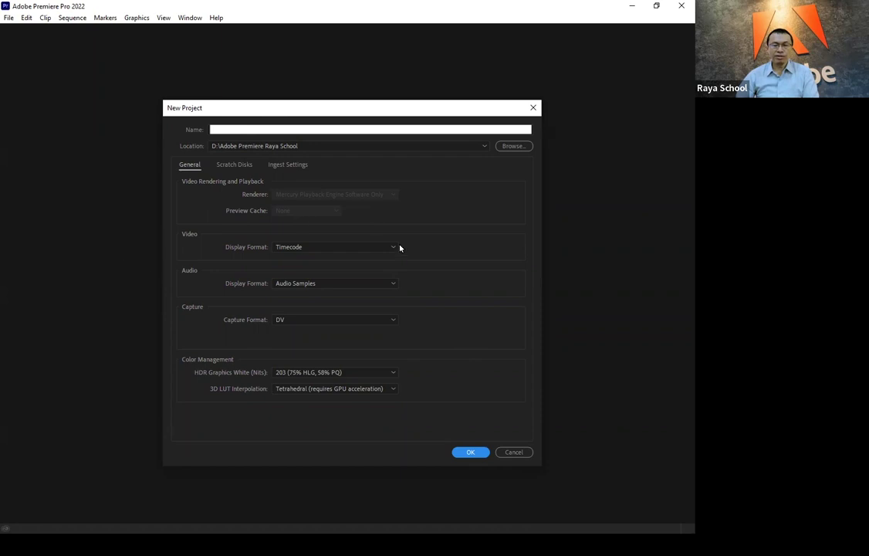
{"action": "left_click", "coordinate": [470, 455]}
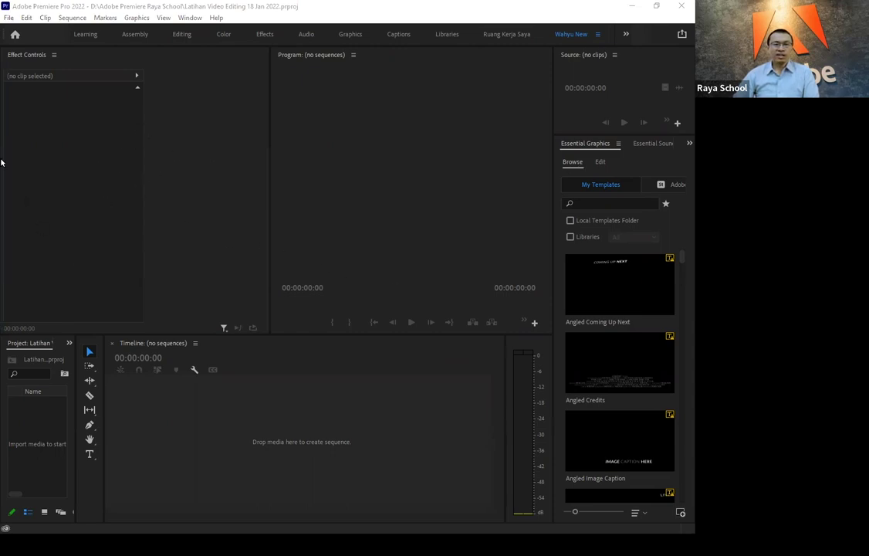
Step: Check the Workspace note in Notepad, minimize it, and switch Premiere to the Assembly workspace
{"action": "left_click", "coordinate": [159, 525]}
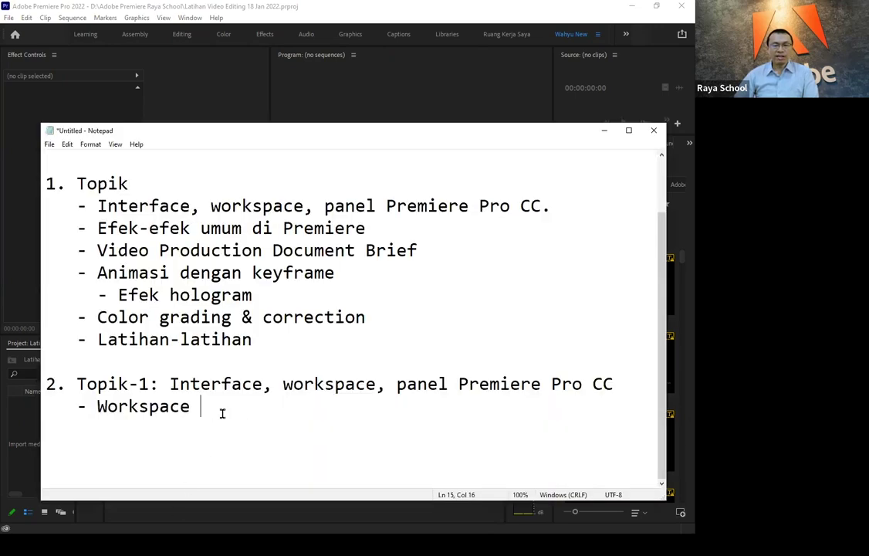
{"action": "left_click_drag", "start_coordinate": [200, 406], "coordinate": [94, 406]}
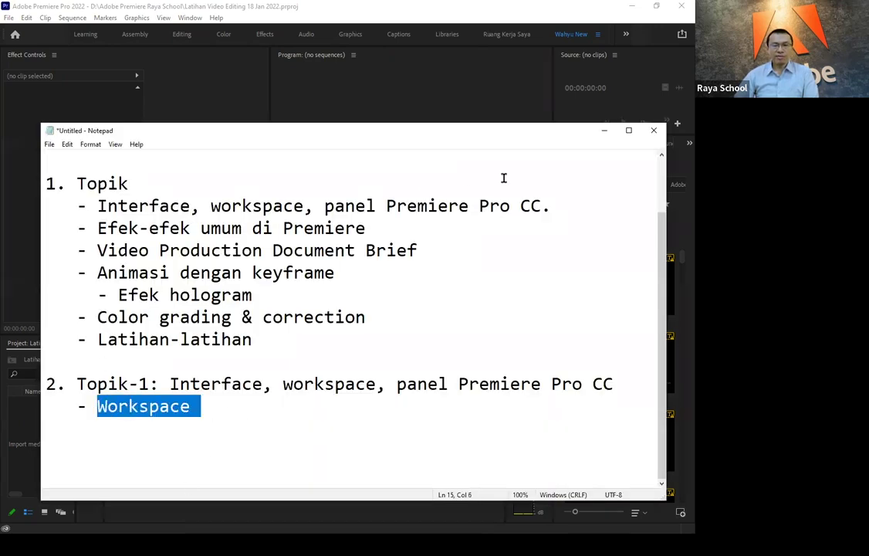
{"action": "left_click", "coordinate": [604, 131]}
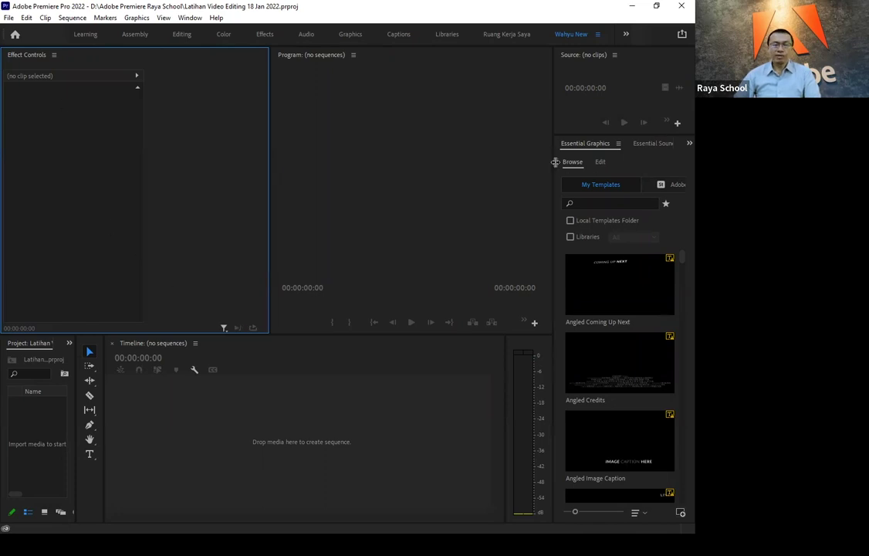
{"action": "left_click", "coordinate": [193, 21]}
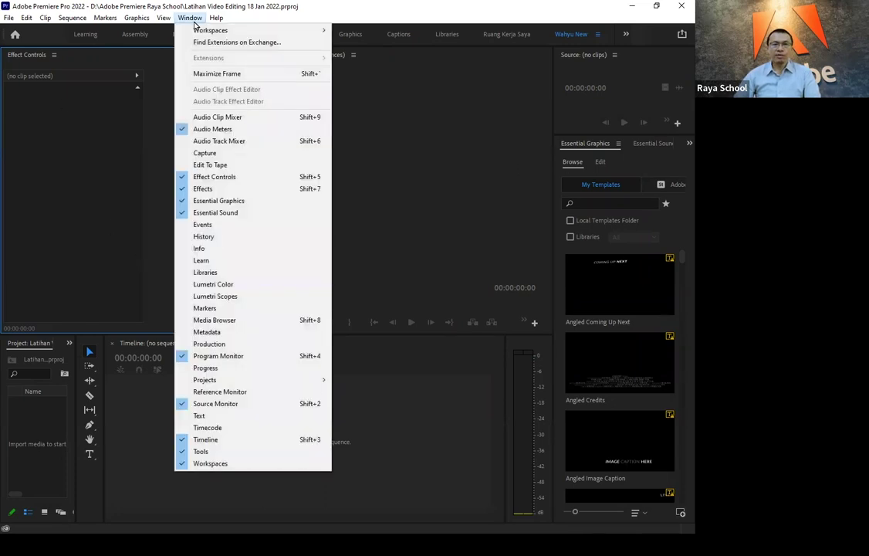
{"action": "mouse_move", "coordinate": [191, 32]}
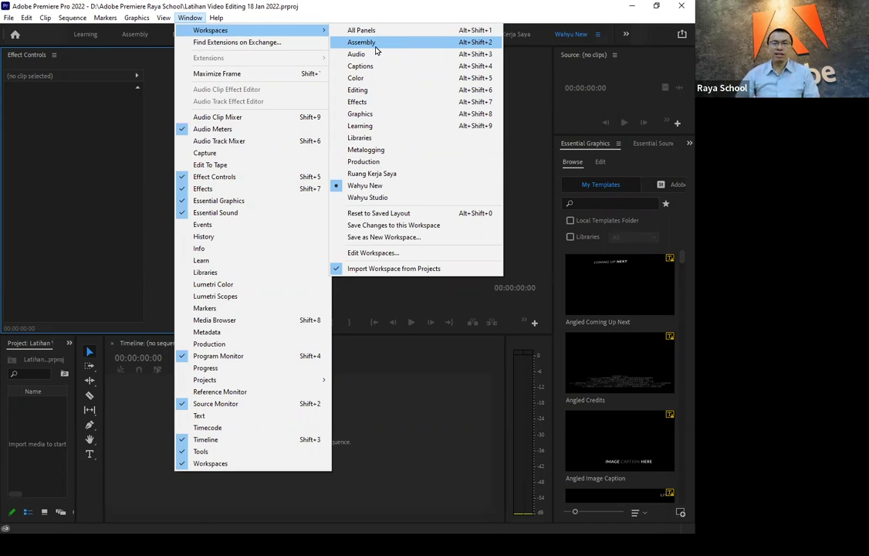
{"action": "left_click", "coordinate": [378, 44]}
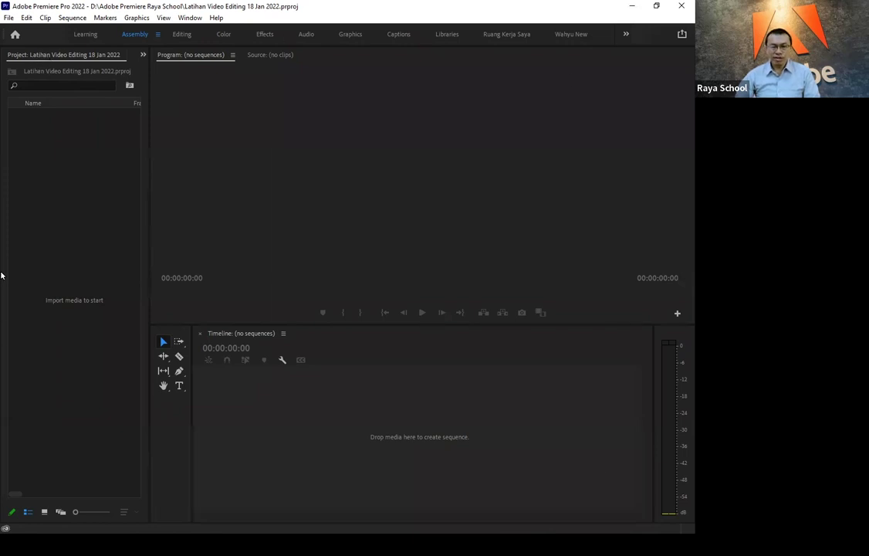
Step: Switch to the Audio workspace from Window > Workspaces
{"action": "left_click", "coordinate": [184, 21]}
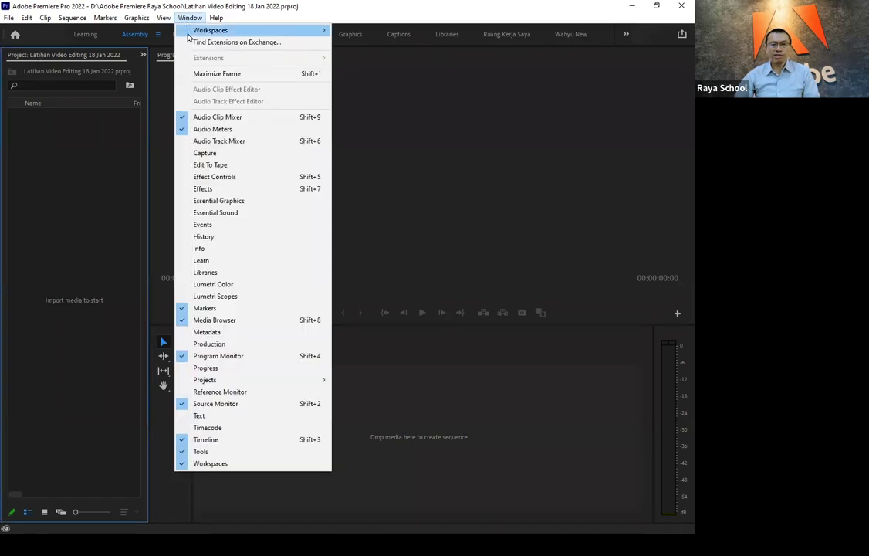
{"action": "mouse_move", "coordinate": [309, 30]}
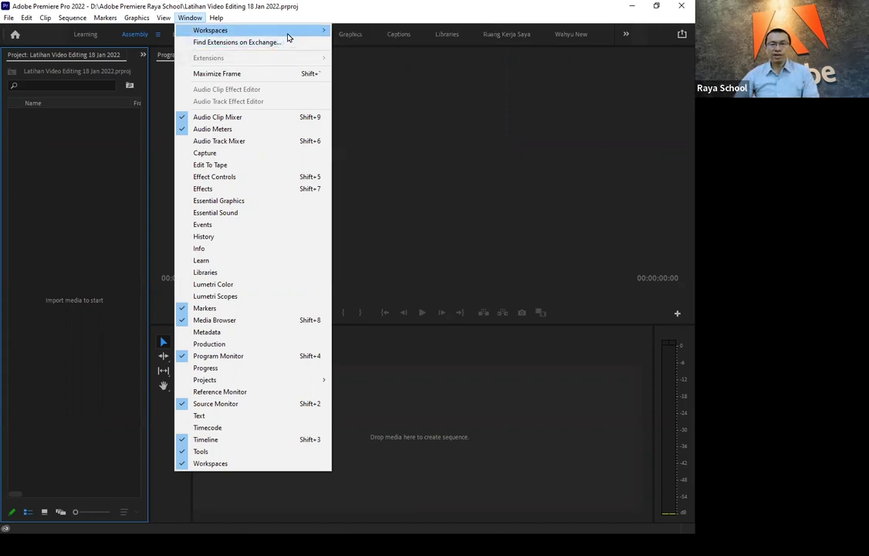
{"action": "left_click", "coordinate": [352, 48]}
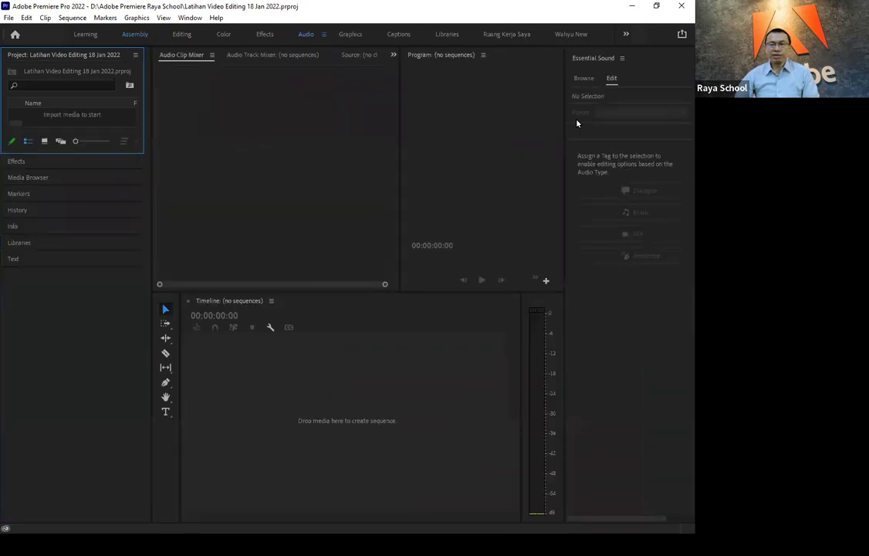
Step: Browse the Adobe Stock music list in Essential Sound's Browse tab
{"action": "left_click", "coordinate": [577, 77]}
{"action": "left_click", "coordinate": [590, 58]}
{"action": "left_click", "coordinate": [583, 77]}
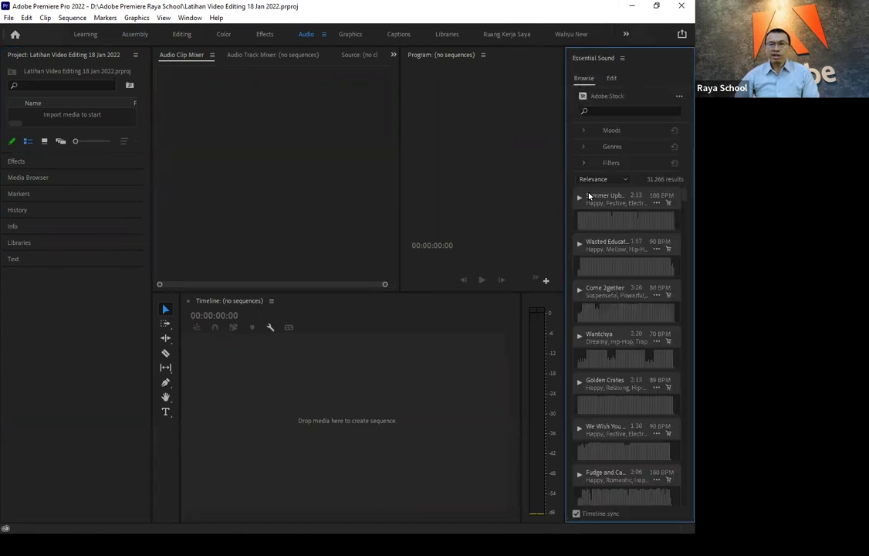
{"action": "scroll", "coordinate": [591, 340], "scroll_direction": "down", "scroll_amount": 3}
{"action": "scroll", "coordinate": [640, 382], "scroll_direction": "down", "scroll_amount": 3}
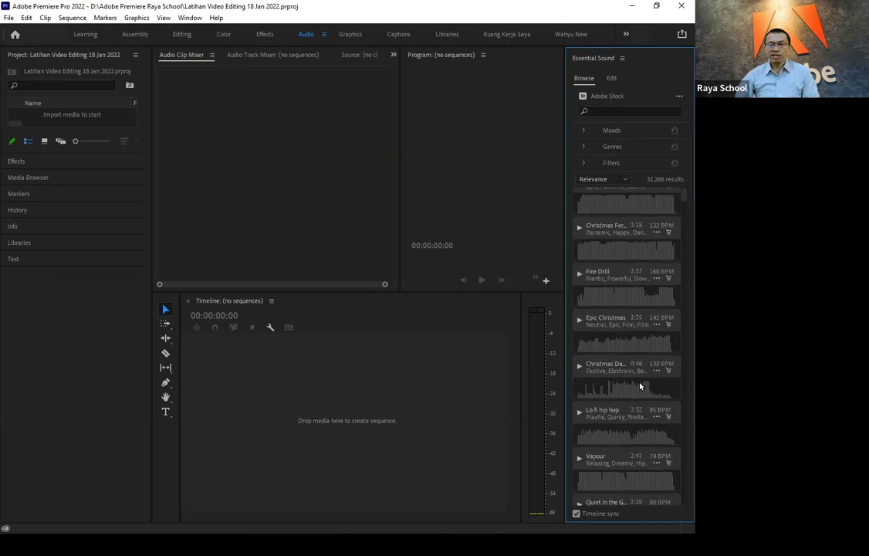
{"action": "scroll", "coordinate": [640, 382], "scroll_direction": "down", "scroll_amount": 3}
{"action": "scroll", "coordinate": [640, 386], "scroll_direction": "down", "scroll_amount": 3}
{"action": "scroll", "coordinate": [639, 386], "scroll_direction": "down", "scroll_amount": 2}
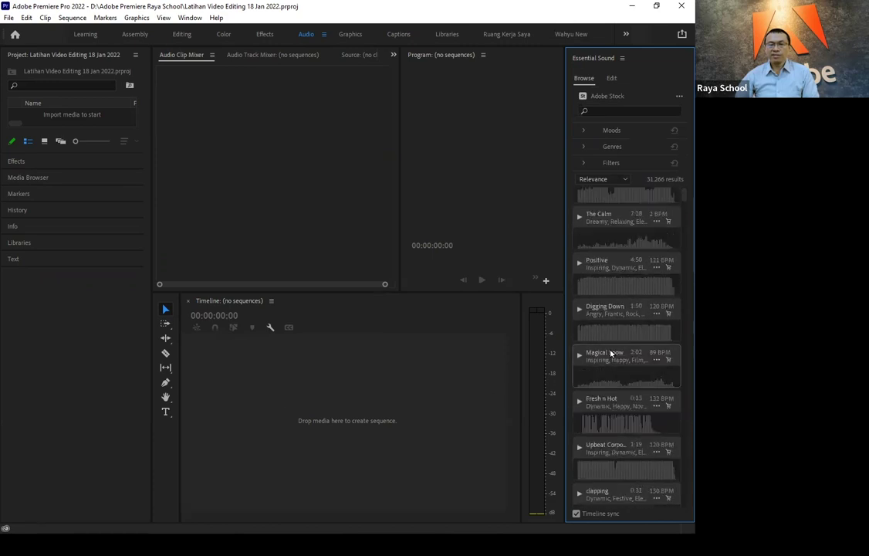
Step: Preview the Digging Down track, select the clapping track, then show the Workspaces list
{"action": "left_click", "coordinate": [578, 310]}
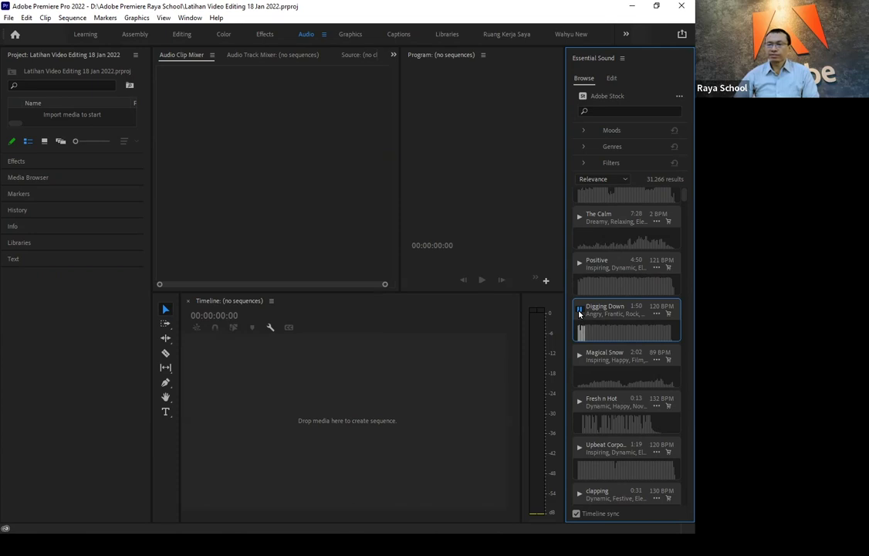
{"action": "scroll", "coordinate": [613, 337], "scroll_direction": "down", "scroll_amount": 3}
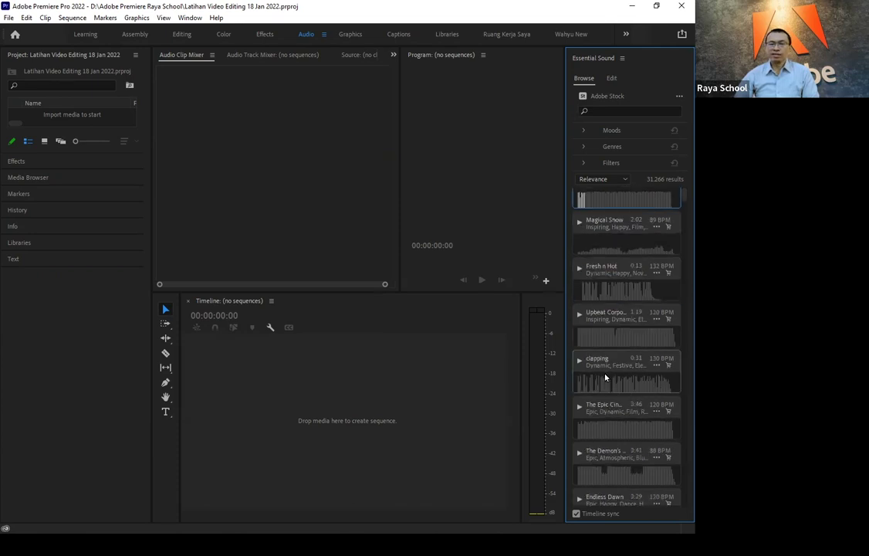
{"action": "left_click", "coordinate": [604, 372]}
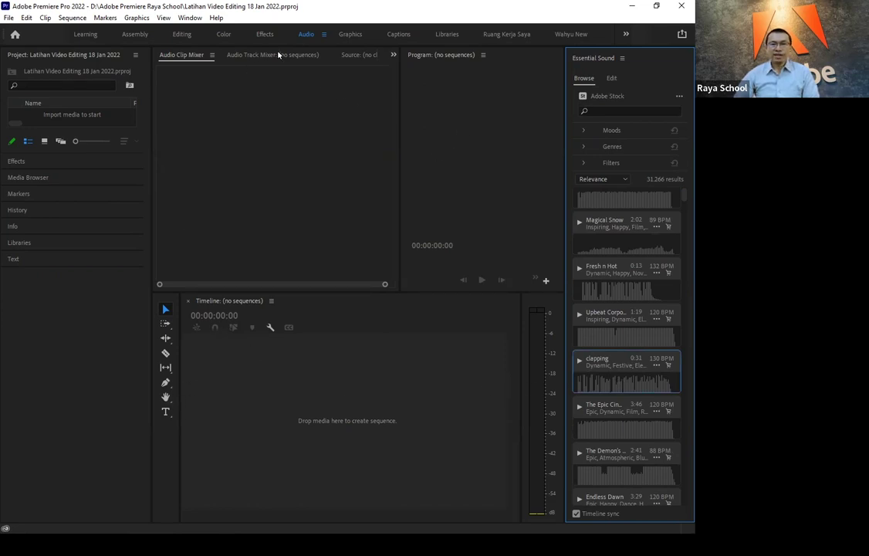
{"action": "left_click", "coordinate": [190, 17]}
{"action": "mouse_move", "coordinate": [255, 30]}
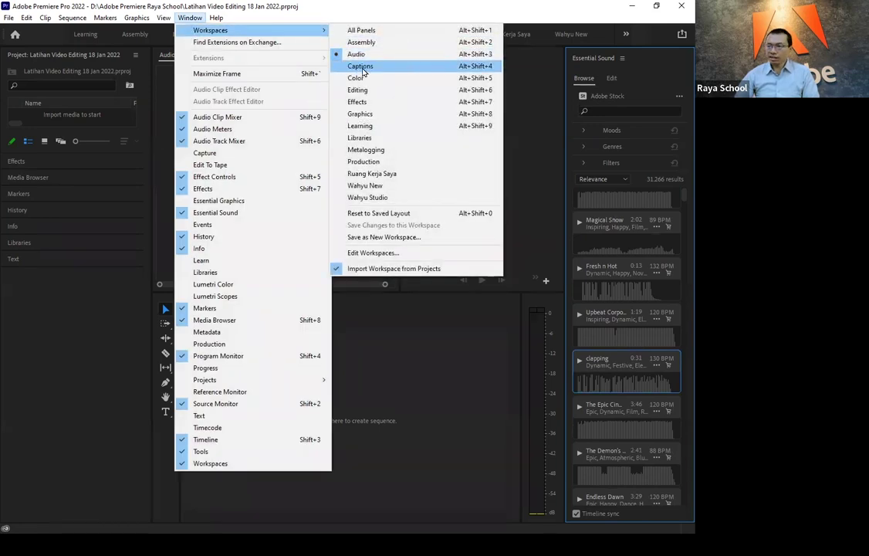
Step: Switch to the Captions workspace and view its Transcript and Captions tabs
{"action": "left_click", "coordinate": [361, 68]}
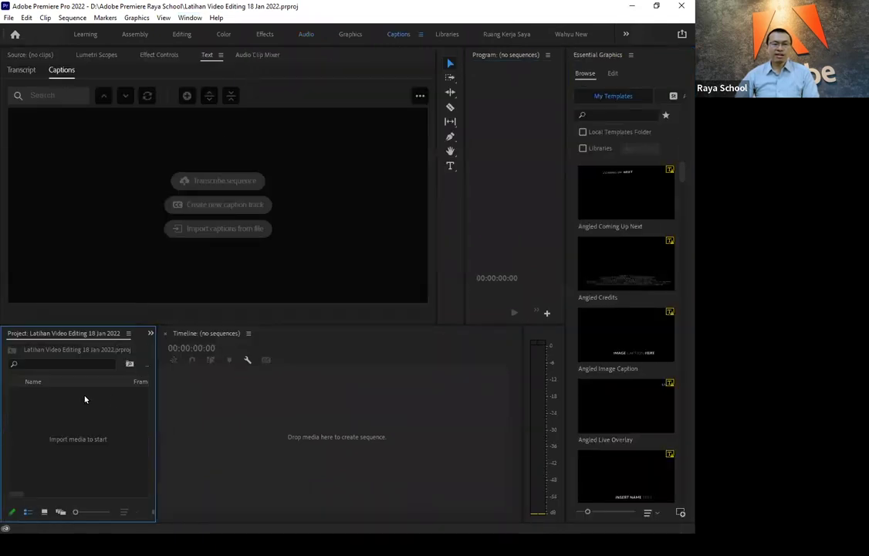
{"action": "left_click", "coordinate": [31, 71]}
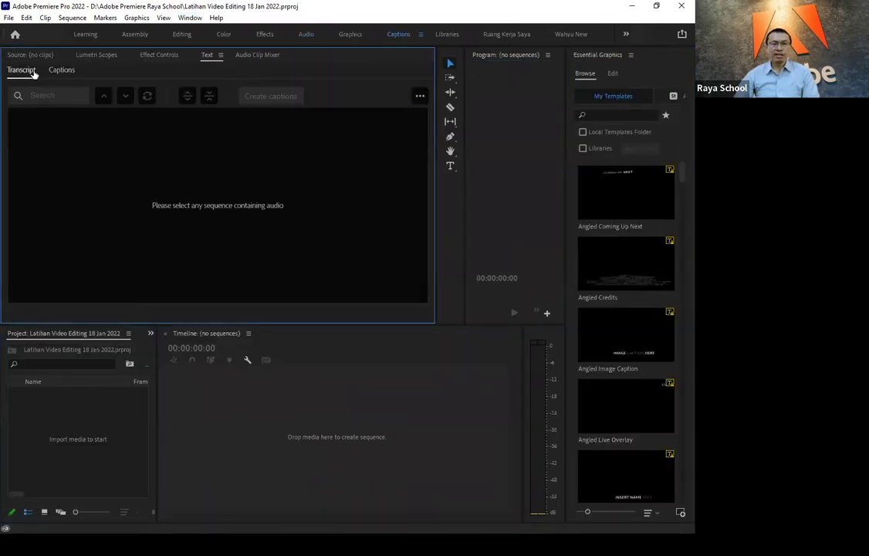
{"action": "left_click", "coordinate": [60, 69]}
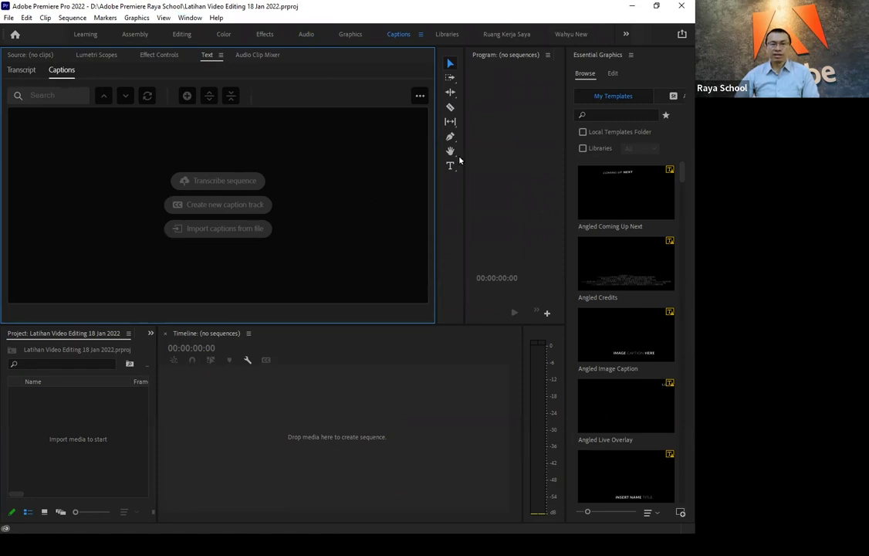
Step: Bring up the Window > Workspaces list again
{"action": "left_click", "coordinate": [190, 17]}
{"action": "mouse_move", "coordinate": [324, 30]}
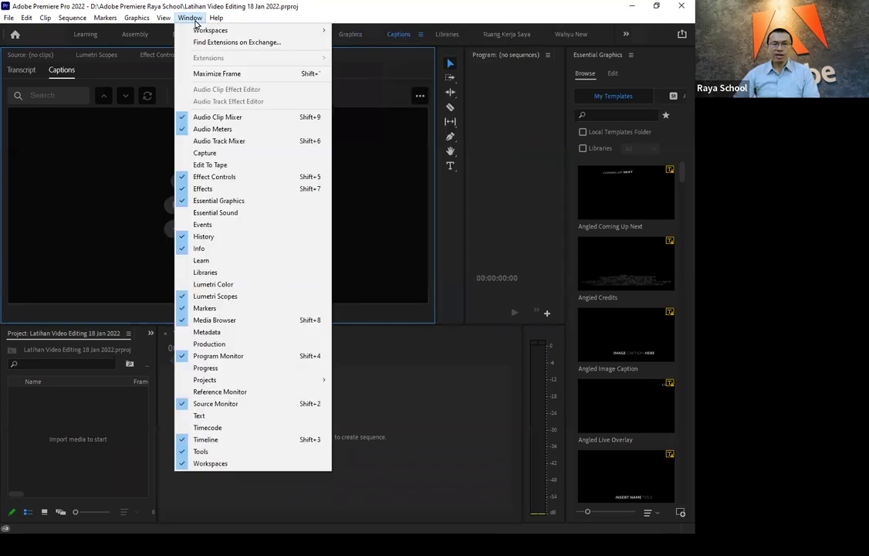
{"action": "mouse_move", "coordinate": [197, 33]}
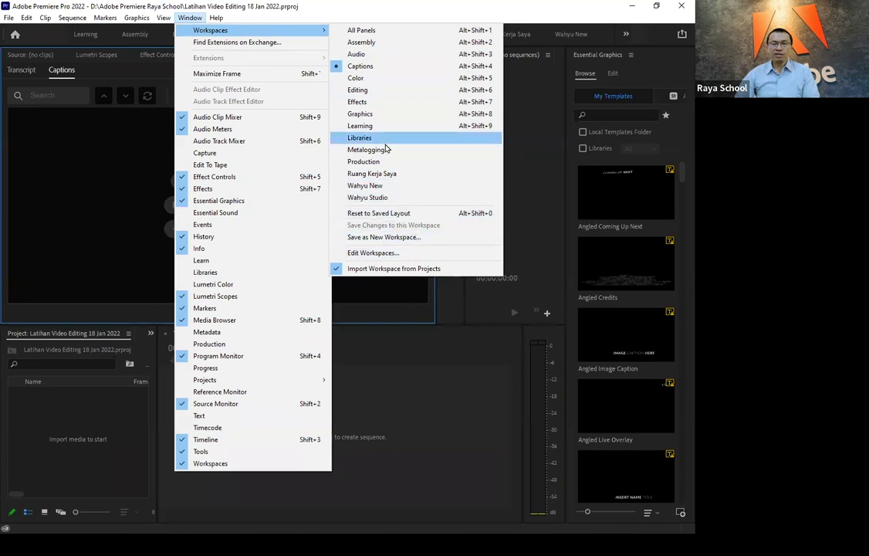
Step: Choose the Editing workspace, then dock the Project panel full height along the left edge
{"action": "left_click", "coordinate": [384, 90]}
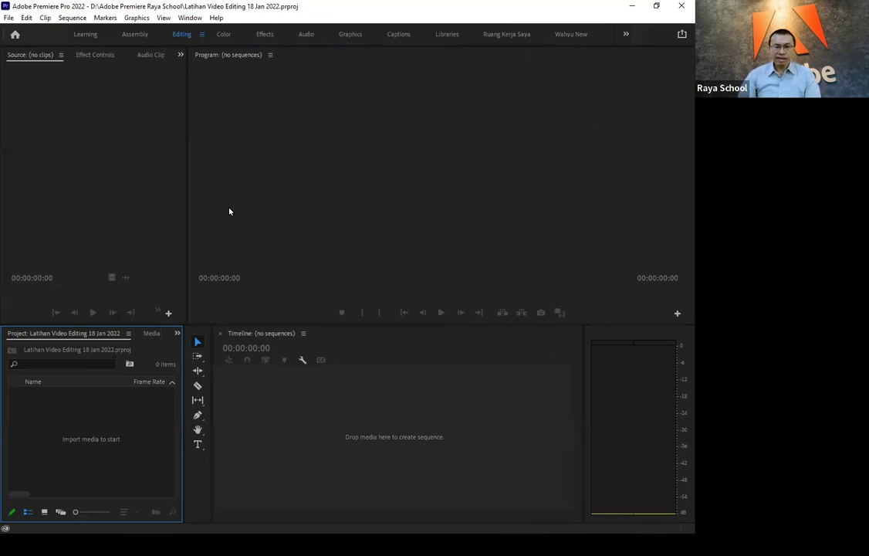
{"action": "left_click", "coordinate": [65, 334]}
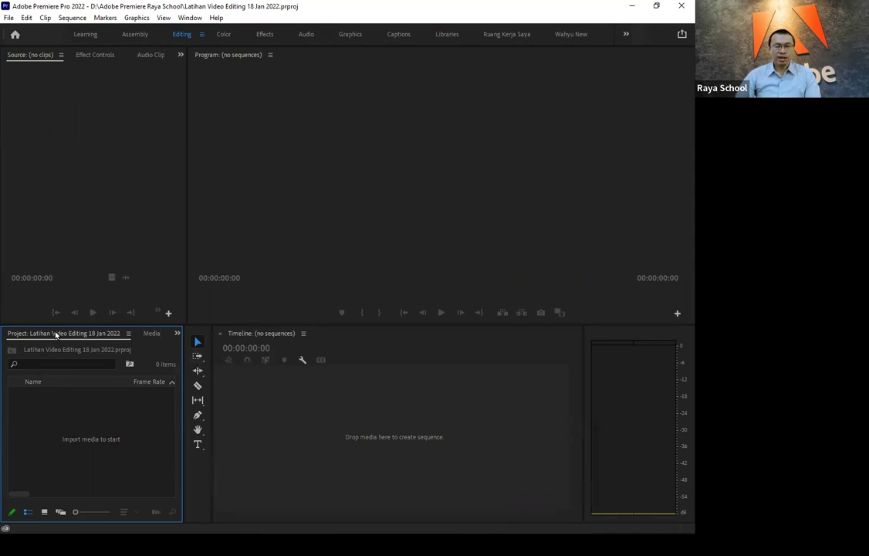
{"action": "left_click_drag", "start_coordinate": [56, 335], "coordinate": [6, 207]}
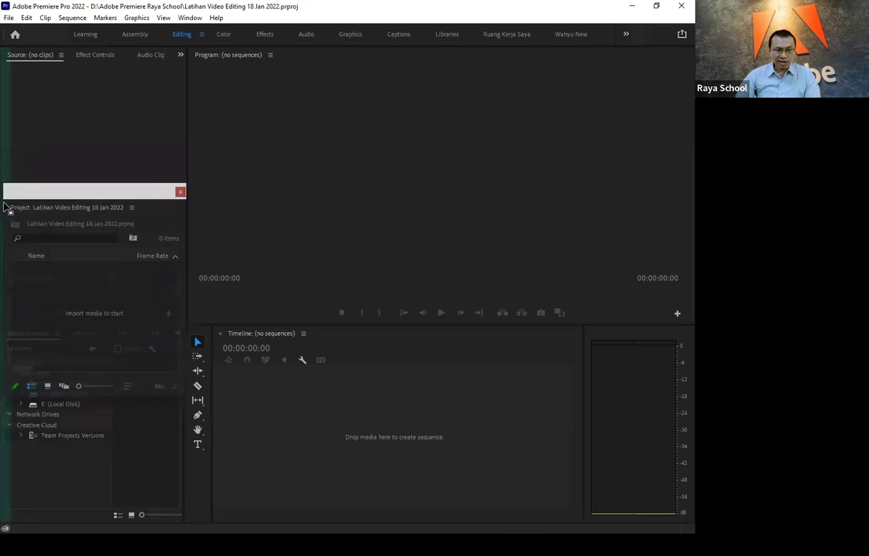
{"action": "left_click_drag", "start_coordinate": [4, 207], "coordinate": [5, 207]}
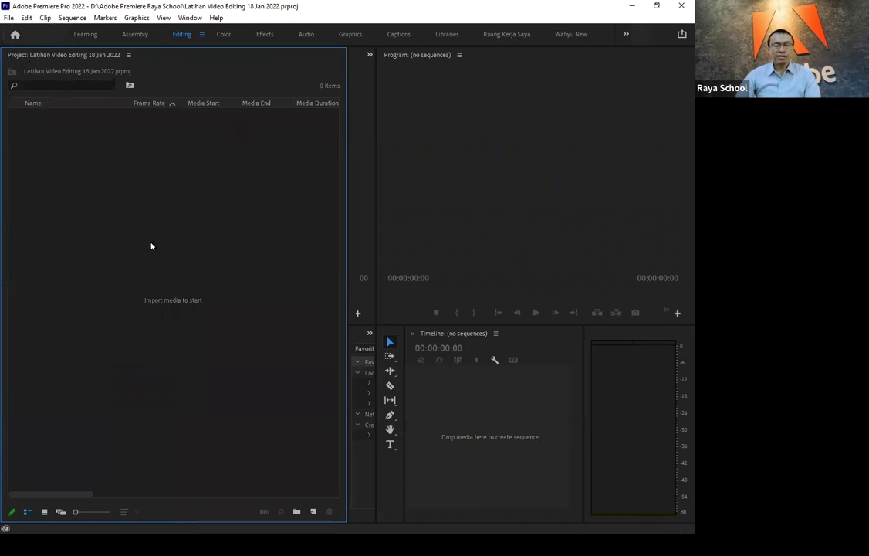
Step: Narrow the Project panel to its Name column and close the Libraries panel
{"action": "left_click_drag", "start_coordinate": [346, 213], "coordinate": [101, 224]}
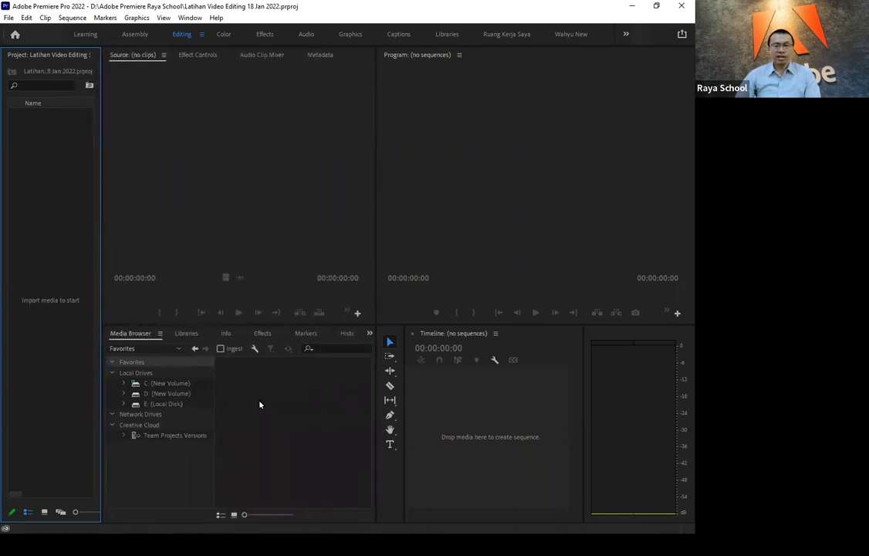
{"action": "left_click", "coordinate": [370, 334]}
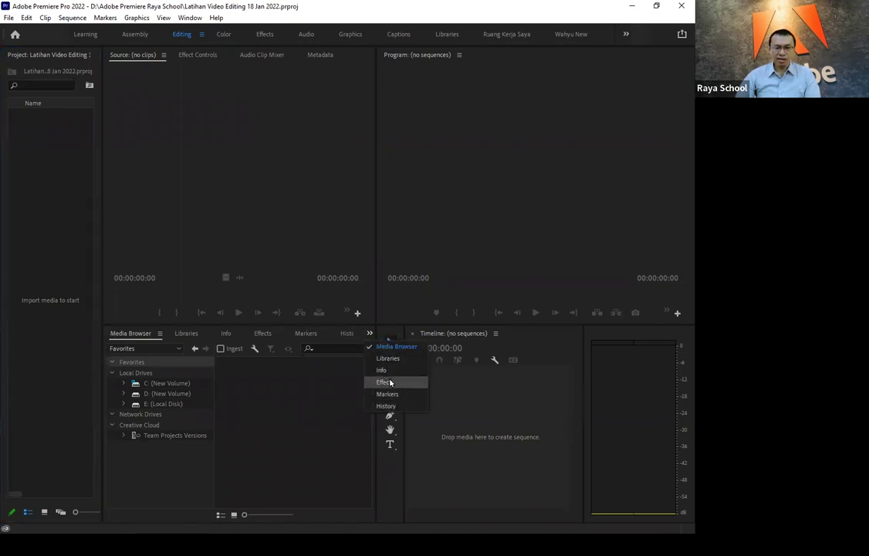
{"action": "left_click", "coordinate": [385, 358]}
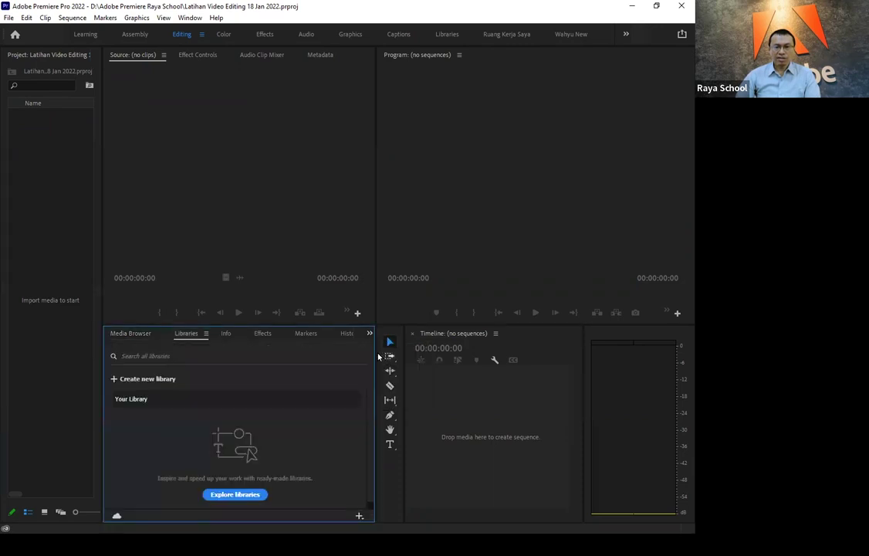
{"action": "left_click", "coordinate": [206, 333]}
{"action": "left_click", "coordinate": [206, 333]}
{"action": "left_click", "coordinate": [205, 333]}
{"action": "left_click", "coordinate": [223, 339]}
Step: Close the Info, Effects, Markers, History and Media Browser panels, then widen the Timeline
{"action": "left_click", "coordinate": [191, 333]}
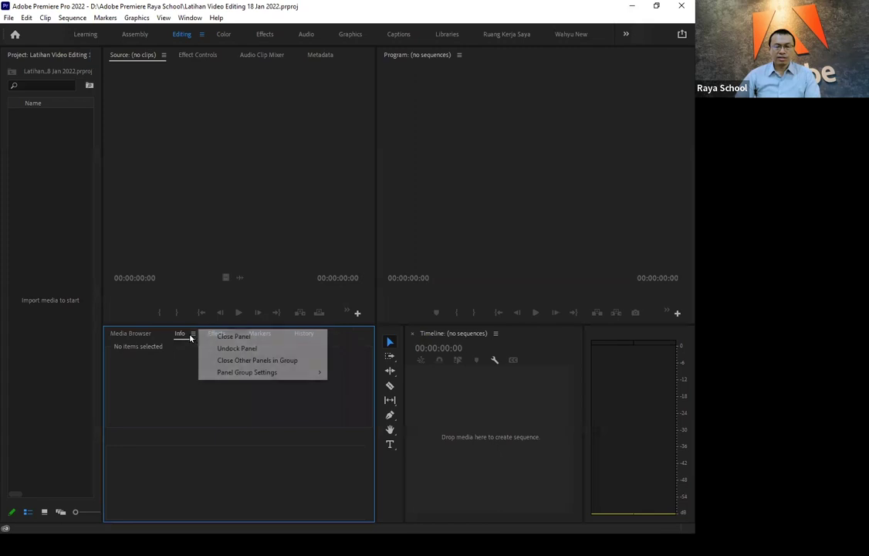
{"action": "left_click", "coordinate": [213, 337]}
{"action": "left_click", "coordinate": [201, 334]}
{"action": "left_click", "coordinate": [208, 337]}
{"action": "left_click", "coordinate": [205, 334]}
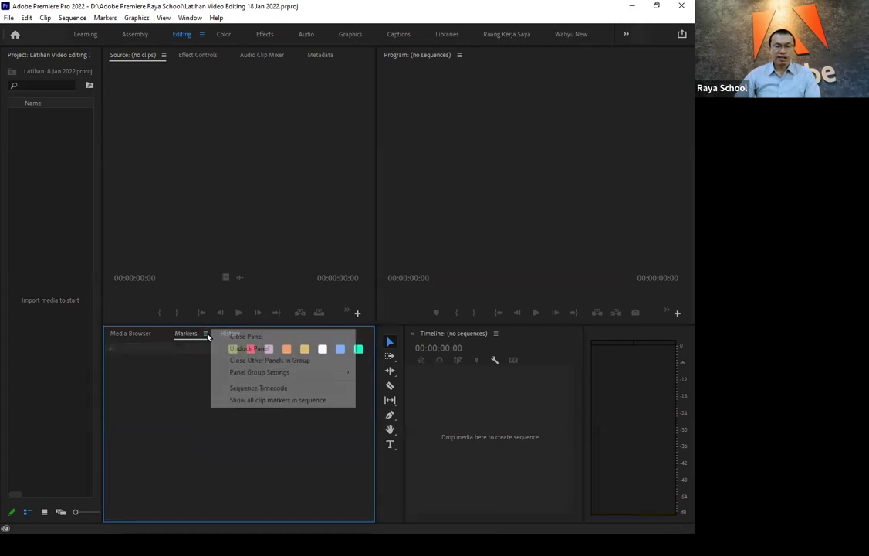
{"action": "left_click", "coordinate": [233, 337]}
{"action": "left_click", "coordinate": [201, 333]}
{"action": "left_click", "coordinate": [232, 336]}
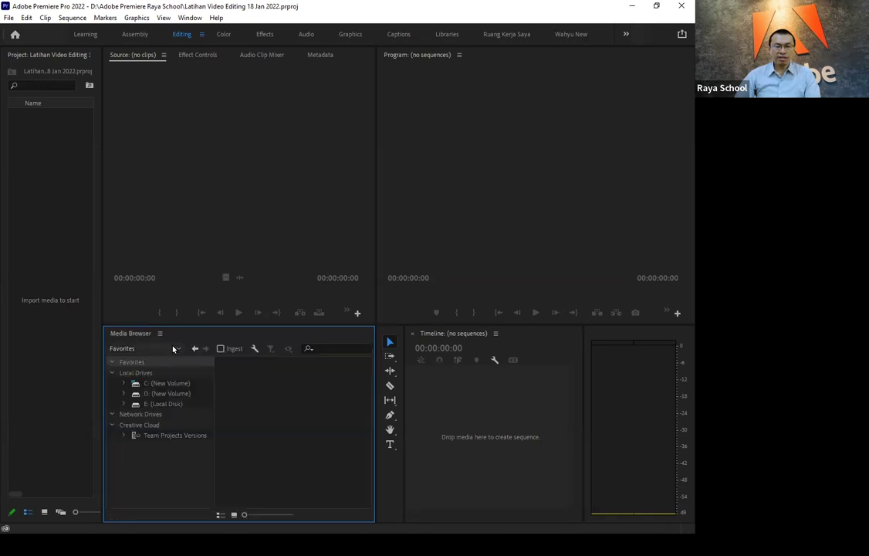
{"action": "left_click", "coordinate": [159, 333]}
{"action": "left_click", "coordinate": [202, 336]}
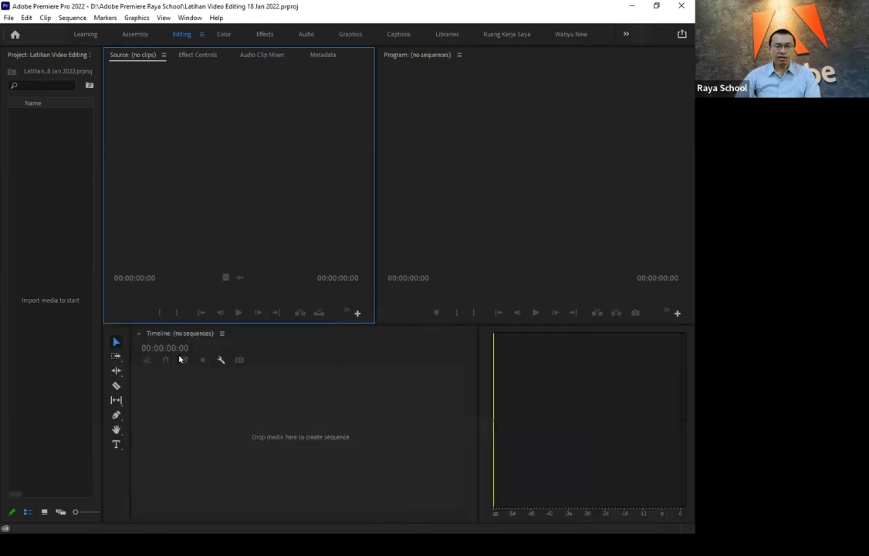
{"action": "mouse_move", "coordinate": [479, 409]}
{"action": "left_mouse_down"}
{"action": "mouse_move", "coordinate": [655, 404]}
{"action": "mouse_move", "coordinate": [647, 405]}
{"action": "left_mouse_up"}
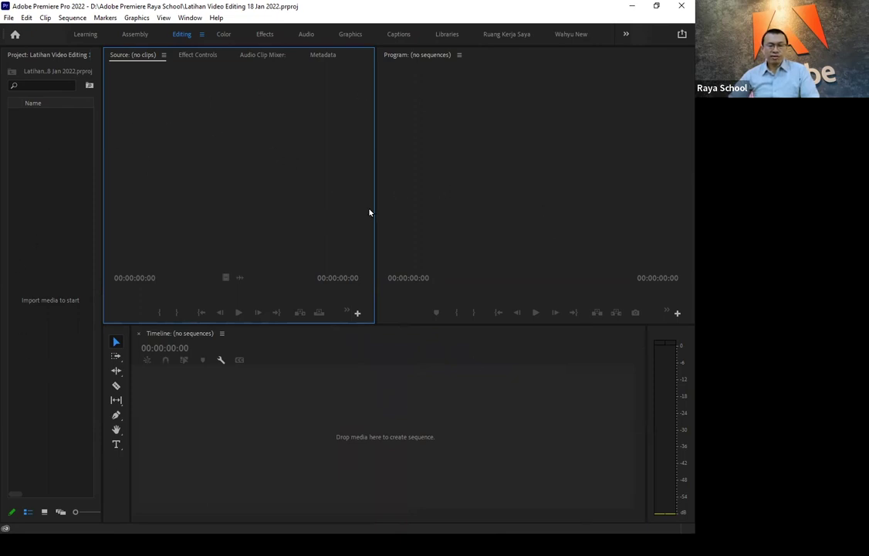
Step: Use Save as New Workspace to store the layout as 'My Fave Workspace'
{"action": "left_click", "coordinate": [190, 18]}
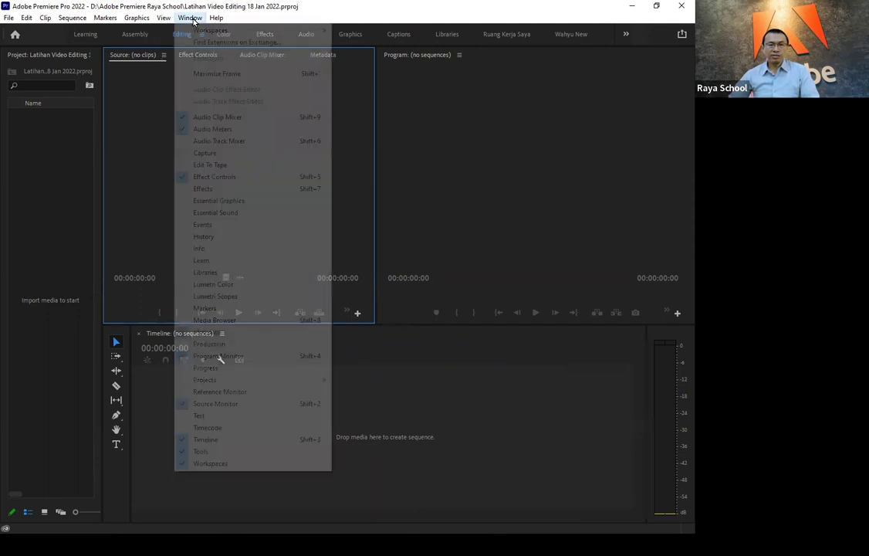
{"action": "mouse_move", "coordinate": [197, 35]}
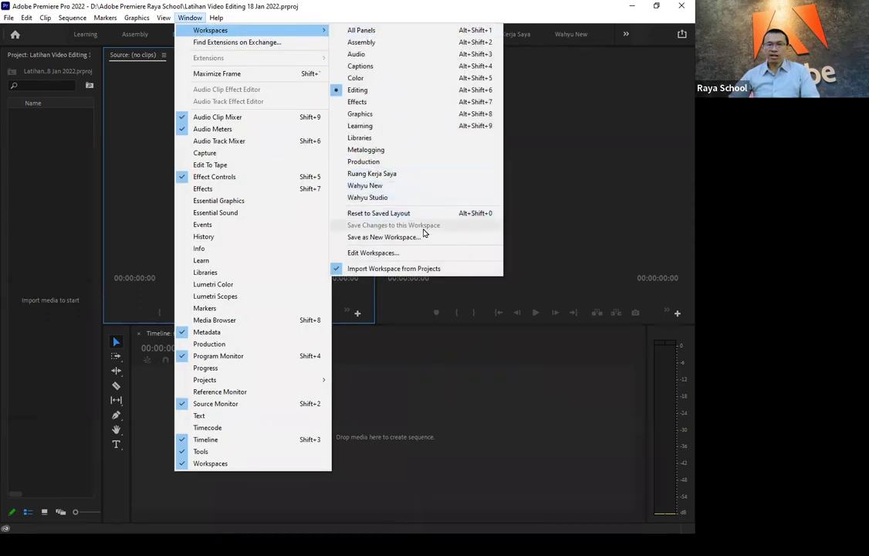
{"action": "left_click", "coordinate": [427, 238]}
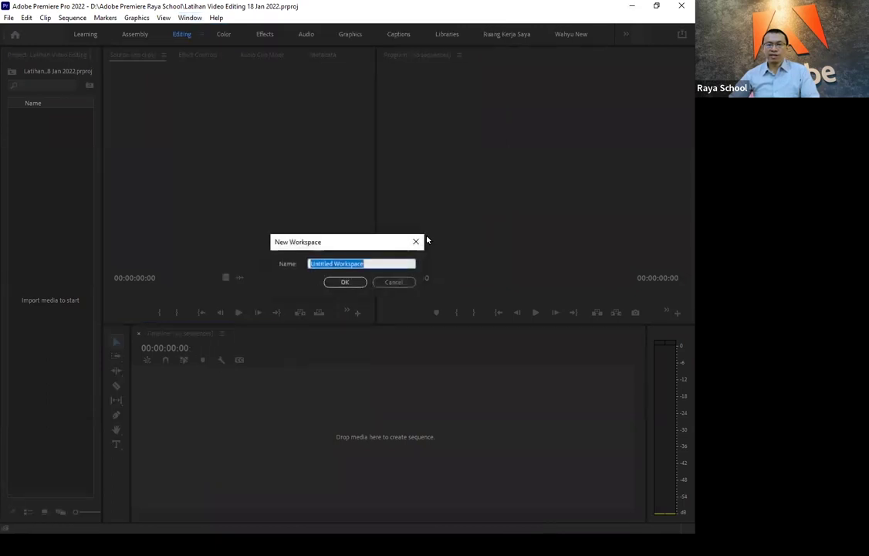
{"action": "type", "text": "y"}
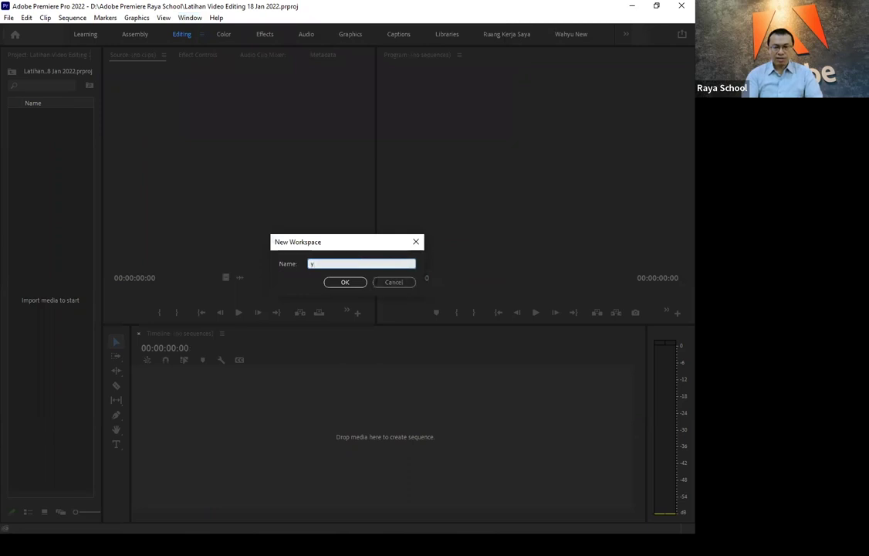
{"action": "key", "text": "BackSpace"}
{"action": "type", "text": "My Fave Workspace"}
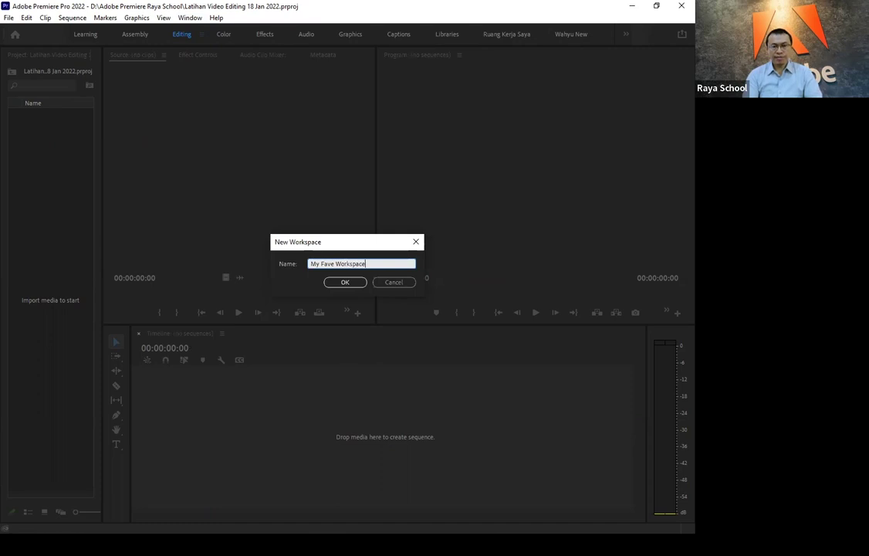
{"action": "left_click", "coordinate": [352, 282]}
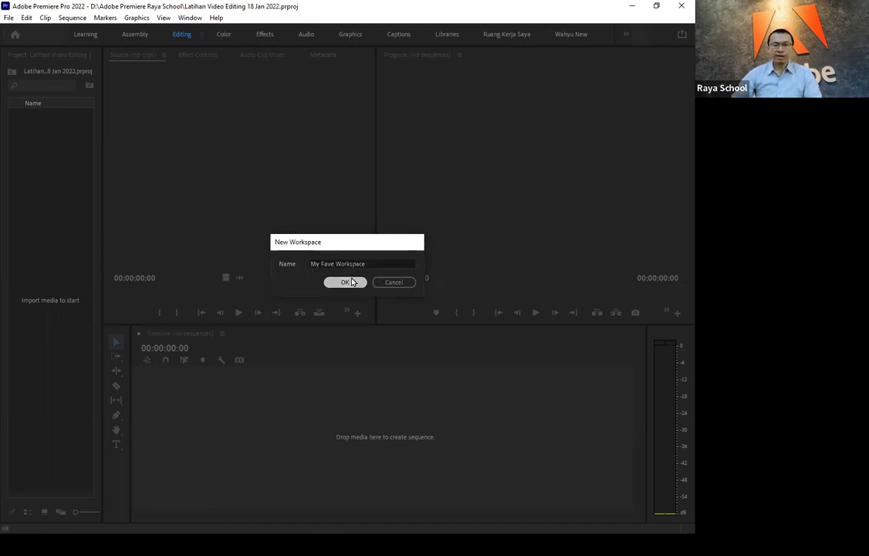
{"action": "left_click", "coordinate": [190, 17]}
{"action": "mouse_move", "coordinate": [294, 30]}
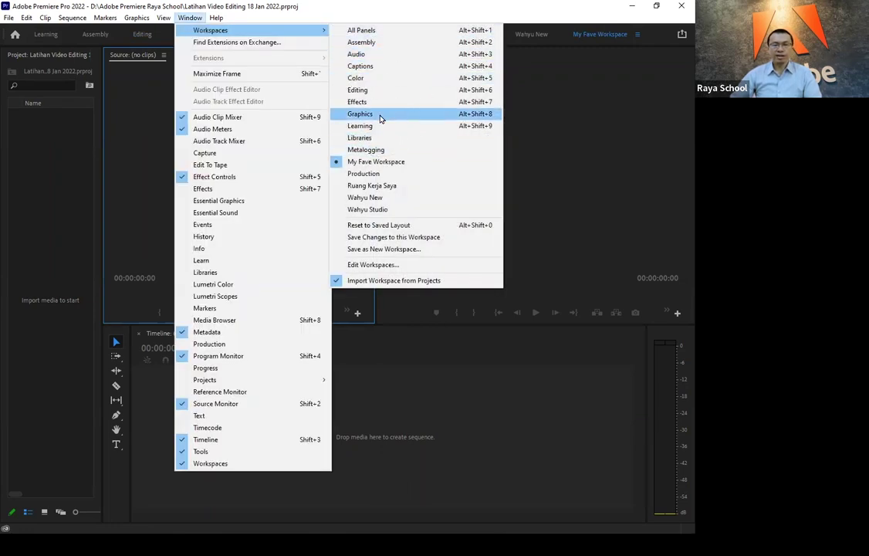
{"action": "key", "text": "Escape"}
{"action": "key", "text": "Escape"}
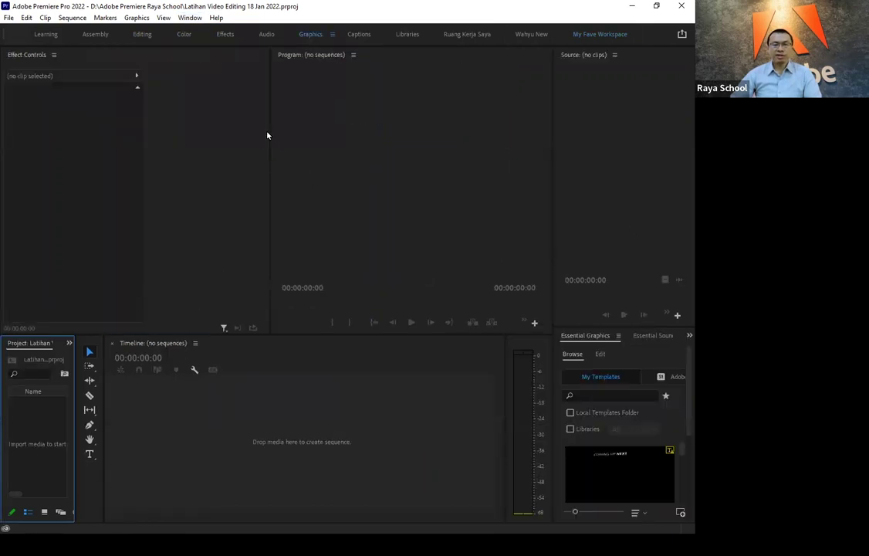
{"action": "left_click", "coordinate": [190, 19]}
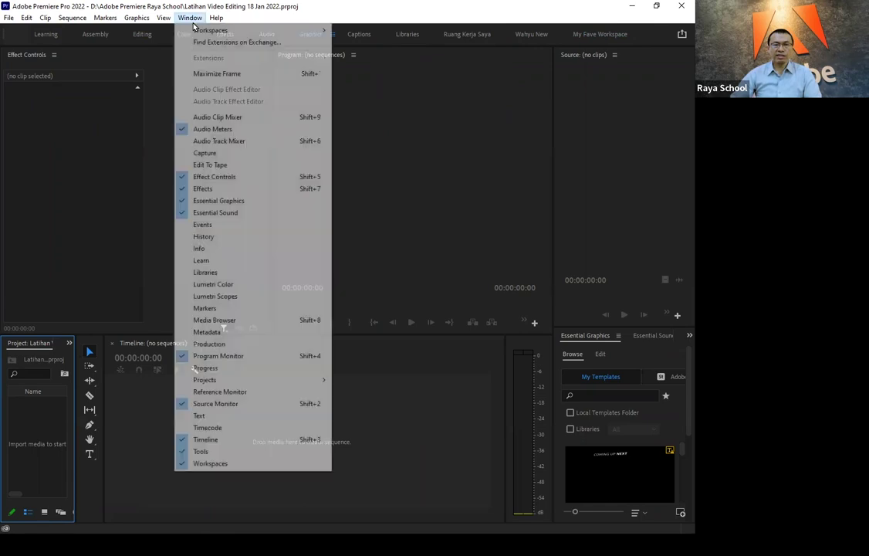
{"action": "mouse_move", "coordinate": [195, 31]}
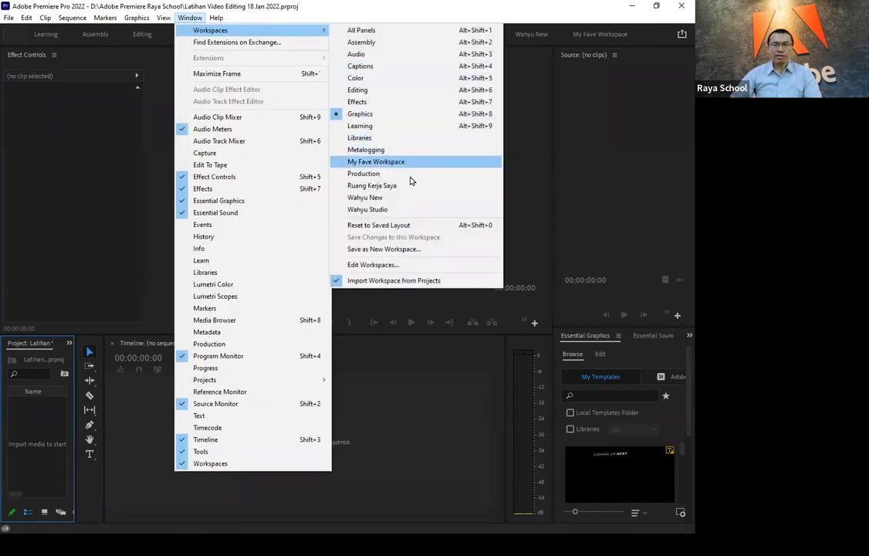
{"action": "left_click", "coordinate": [409, 170]}
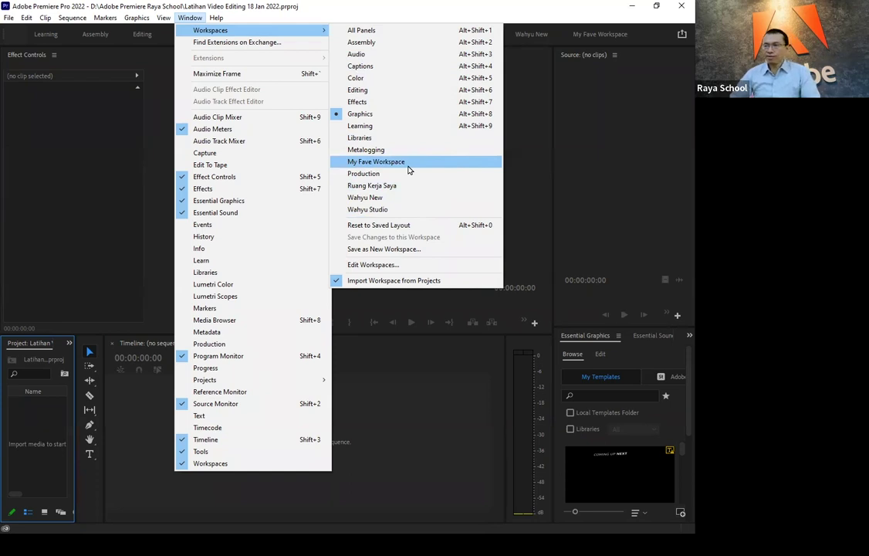
{"action": "left_click", "coordinate": [408, 163]}
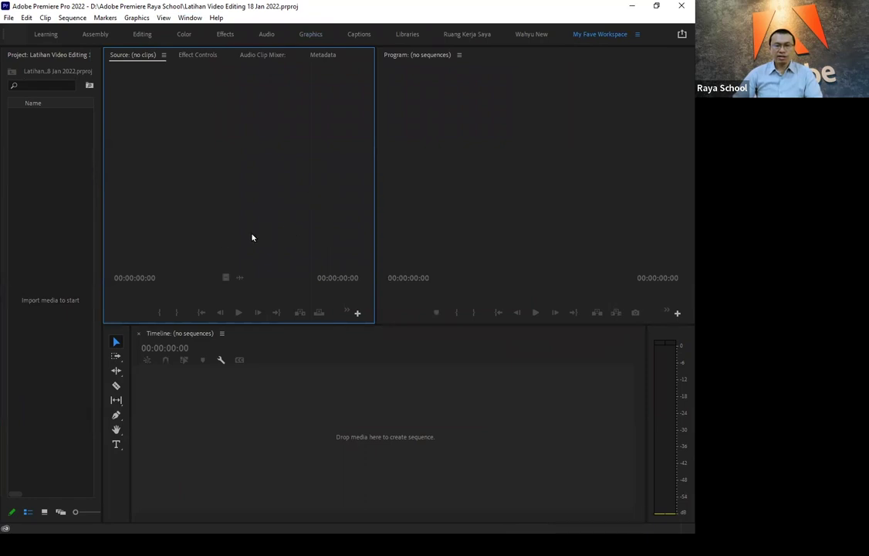
Step: Close the Workspace line in the notes, add bullet '- Panel (Project, Timeline', then minimize Notepad
{"action": "key", "text": "alt+Tab"}
{"action": "type", "text": "l)"}
{"action": "key", "text": "Return"}
{"action": "type", "text": "- Panel "}
{"action": "type", "text": "("}
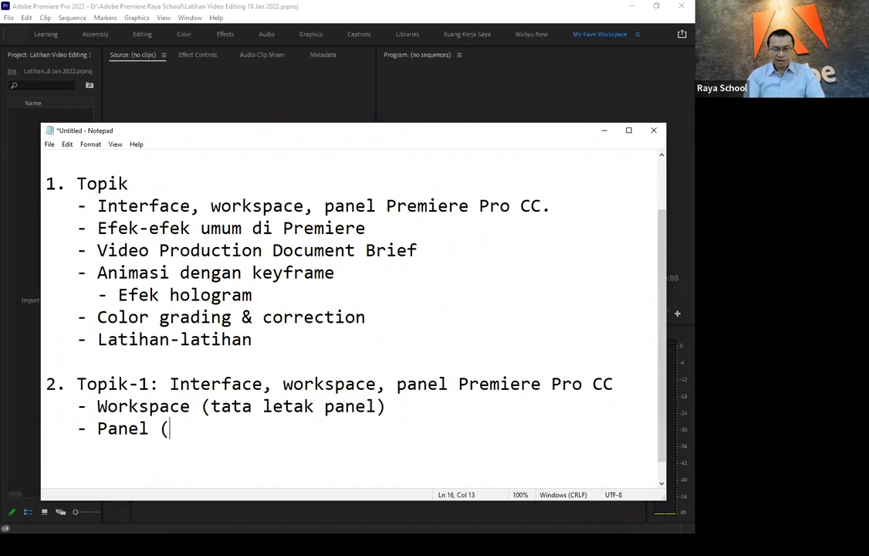
{"action": "type", "text": "Prohect"}
{"action": "key", "text": "BackSpace"}
{"action": "key", "text": "BackSpace"}
{"action": "key", "text": "BackSpace"}
{"action": "key", "text": "BackSpace"}
{"action": "type", "text": "ject,"}
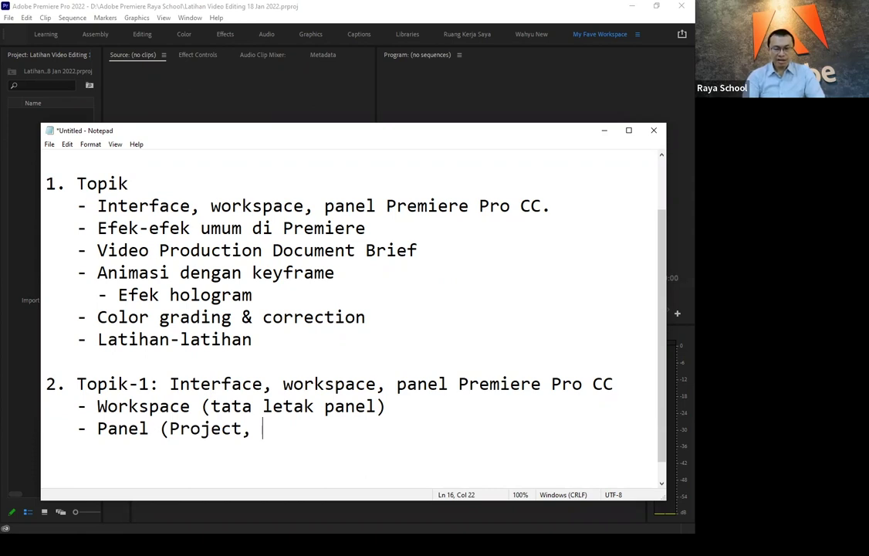
{"action": "type", "text": "Ti"}
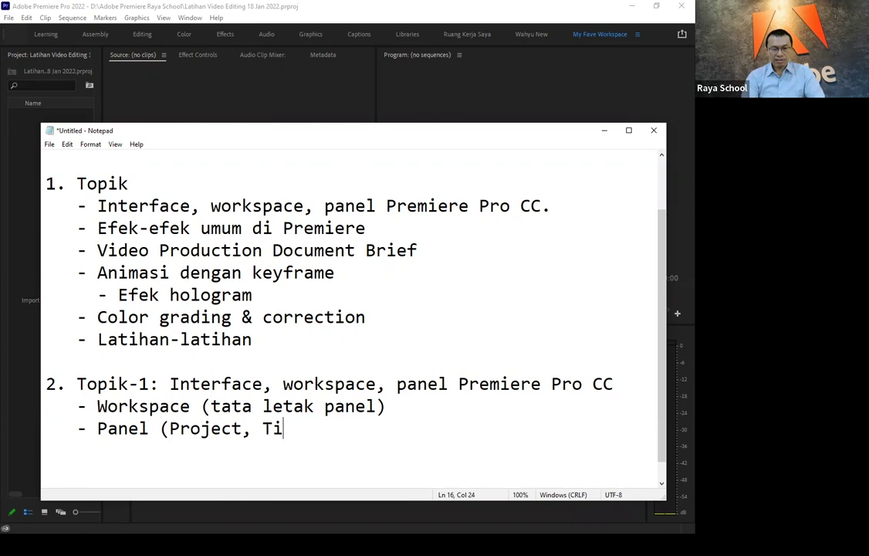
{"action": "type", "text": "meline"}
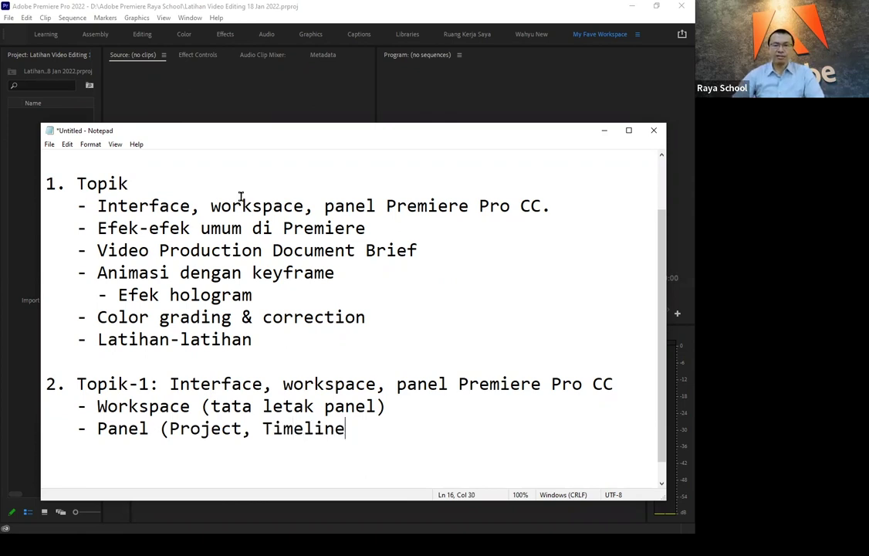
{"action": "left_click", "coordinate": [602, 133]}
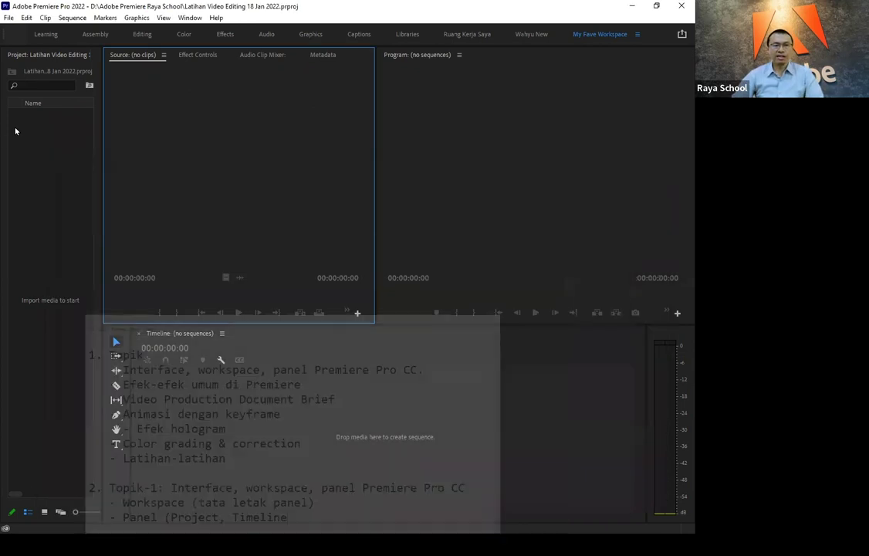
Step: With the Project panel focused, show the File > Open Recent list of recent projects
{"action": "left_click", "coordinate": [21, 57]}
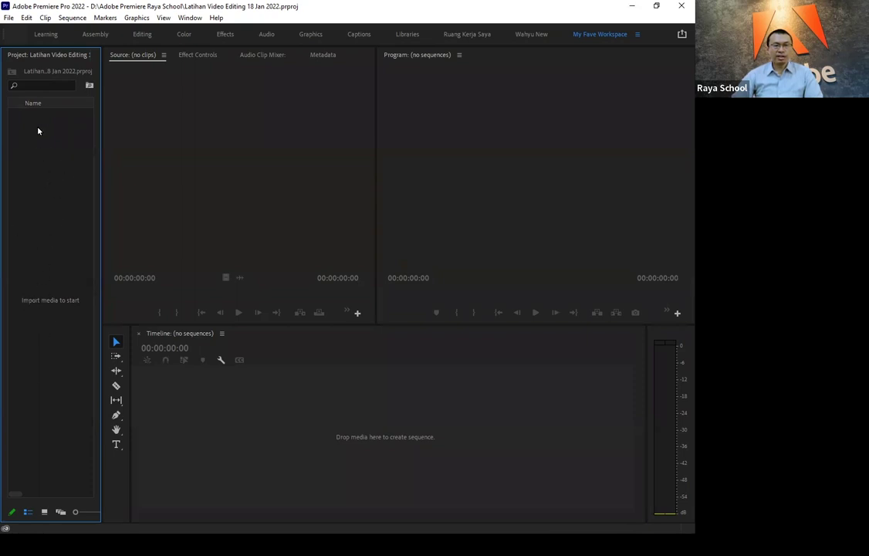
{"action": "left_click", "coordinate": [9, 18]}
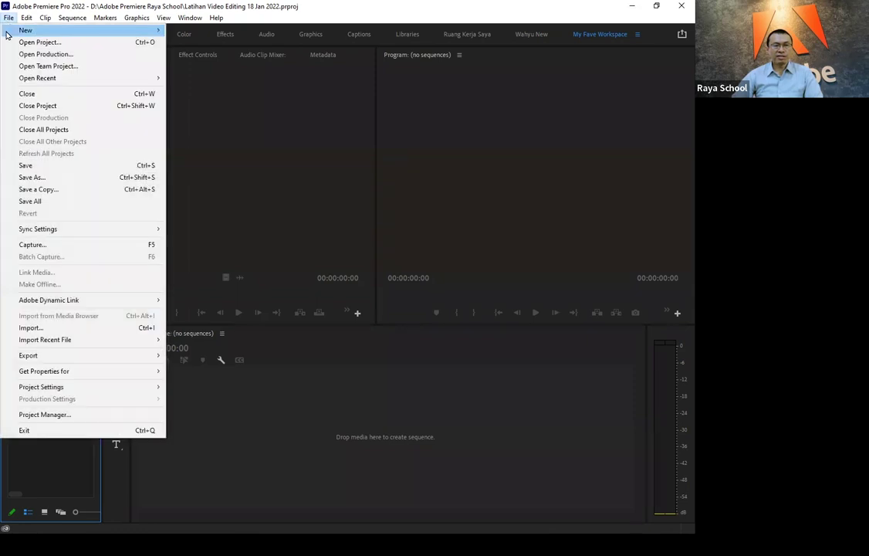
{"action": "mouse_move", "coordinate": [6, 32]}
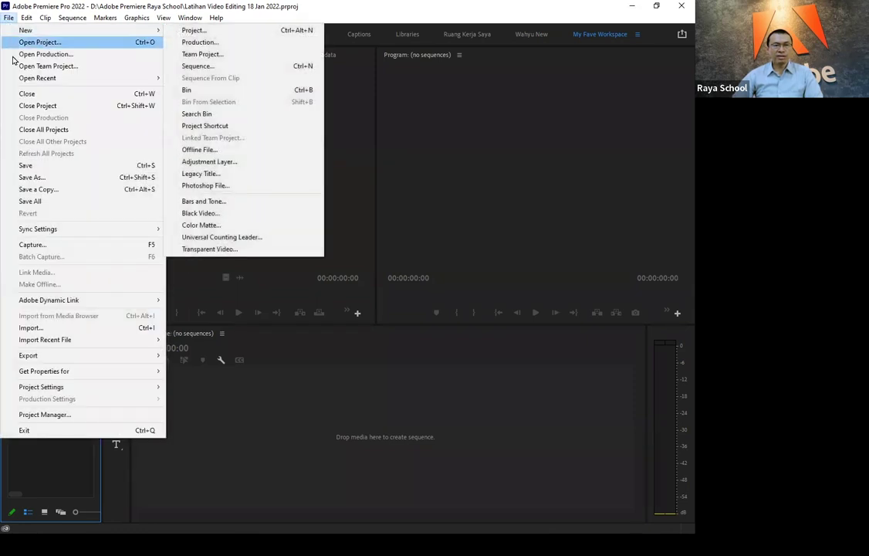
{"action": "mouse_move", "coordinate": [20, 78]}
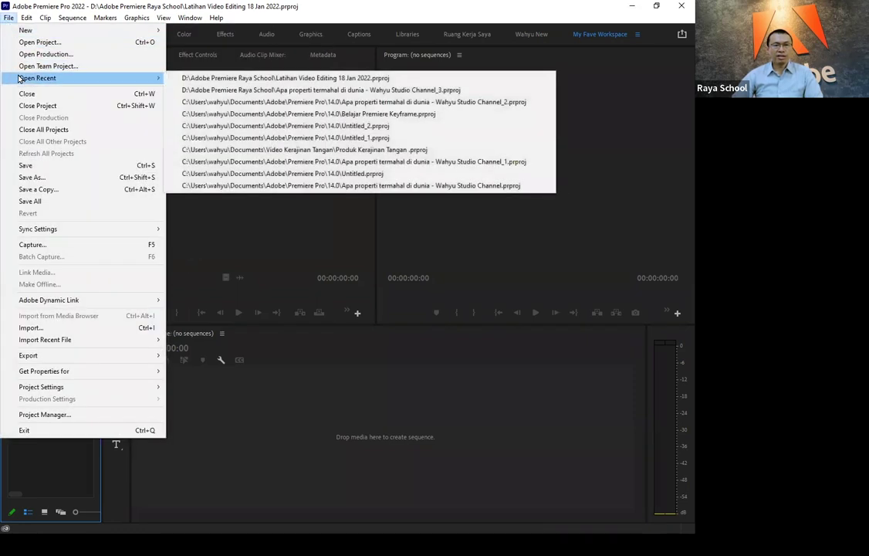
Step: Open the recent Apa properti termahal di dunia project and check the Audio bin's music
{"action": "left_click", "coordinate": [295, 90]}
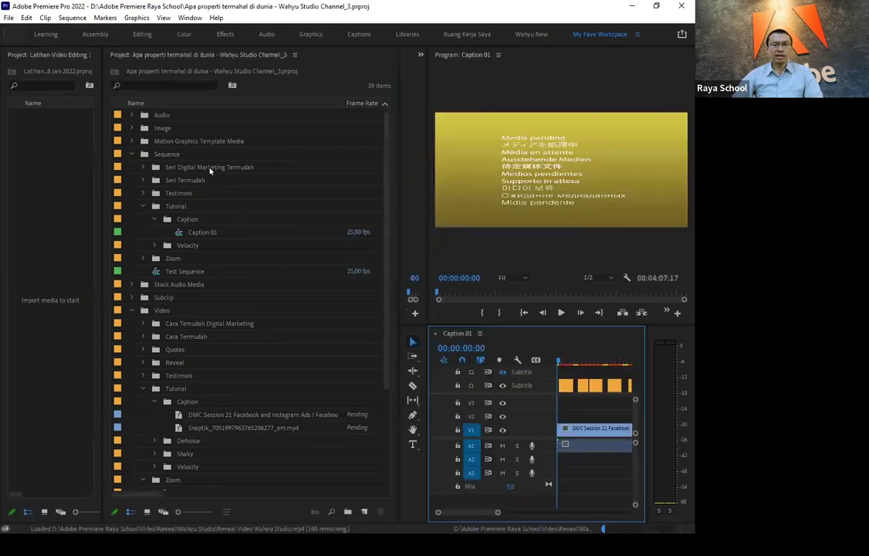
{"action": "left_click", "coordinate": [131, 154]}
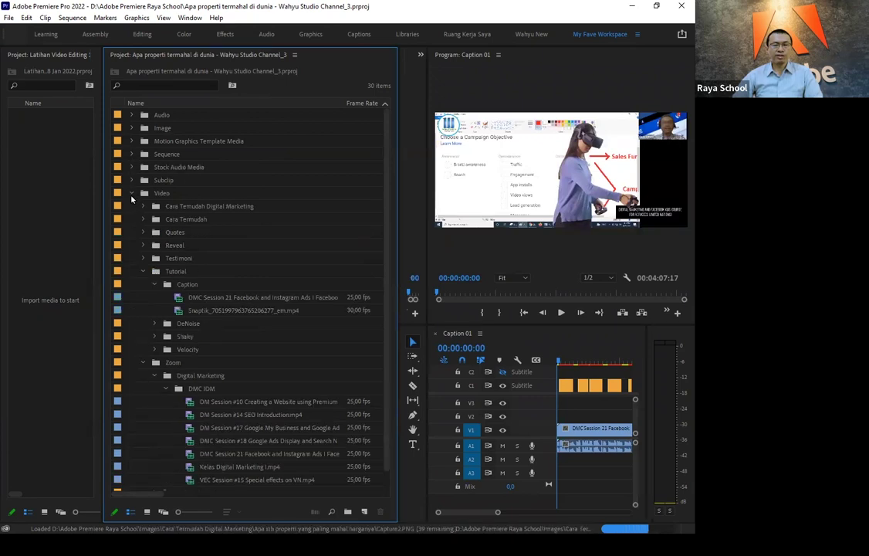
{"action": "left_click", "coordinate": [131, 193]}
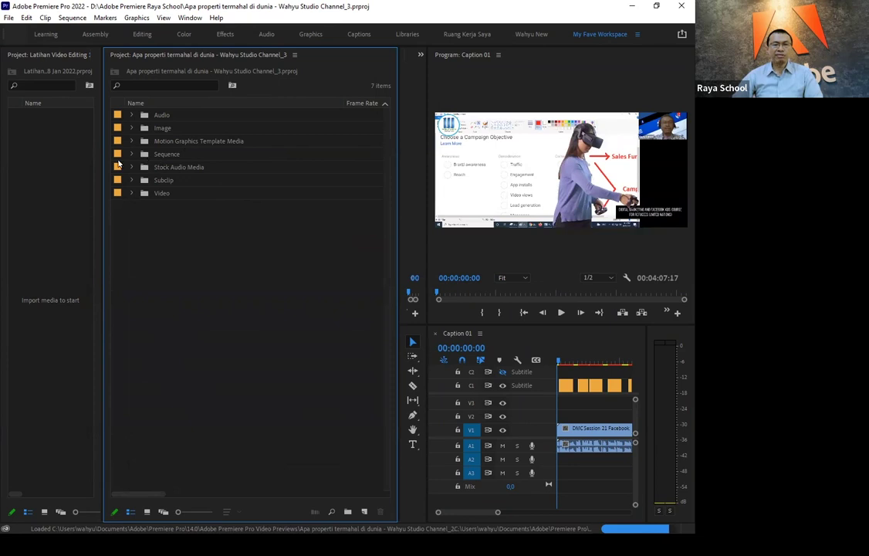
{"action": "left_click", "coordinate": [131, 114]}
{"action": "left_click", "coordinate": [131, 116]}
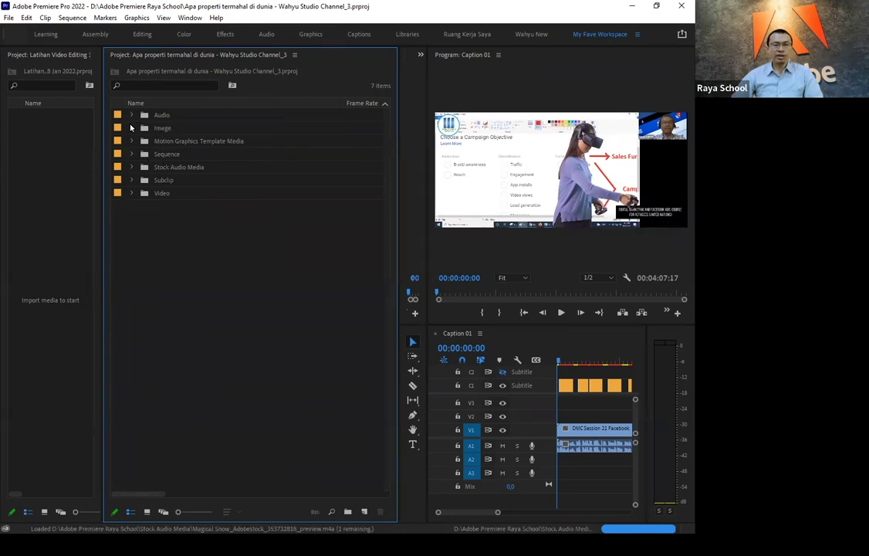
Step: Inspect the Image bin, its nested Kursus folder, and the Motion Graphics Template Media bin
{"action": "left_click", "coordinate": [131, 128]}
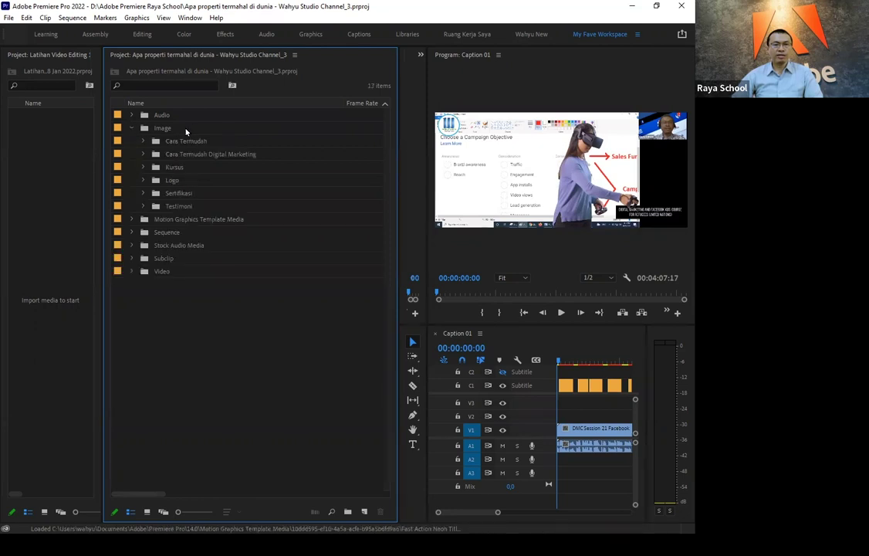
{"action": "left_click", "coordinate": [142, 167], "text": "alt"}
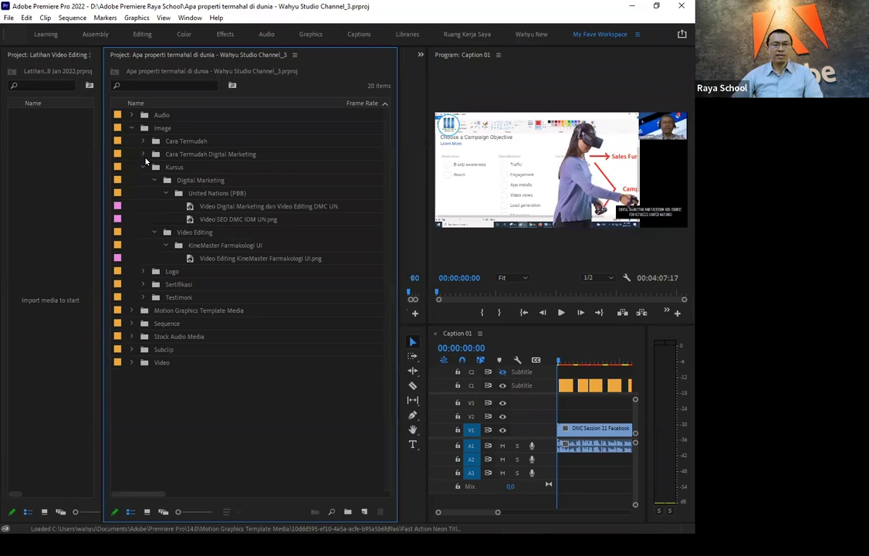
{"action": "left_click", "coordinate": [142, 167]}
{"action": "left_click", "coordinate": [132, 128]}
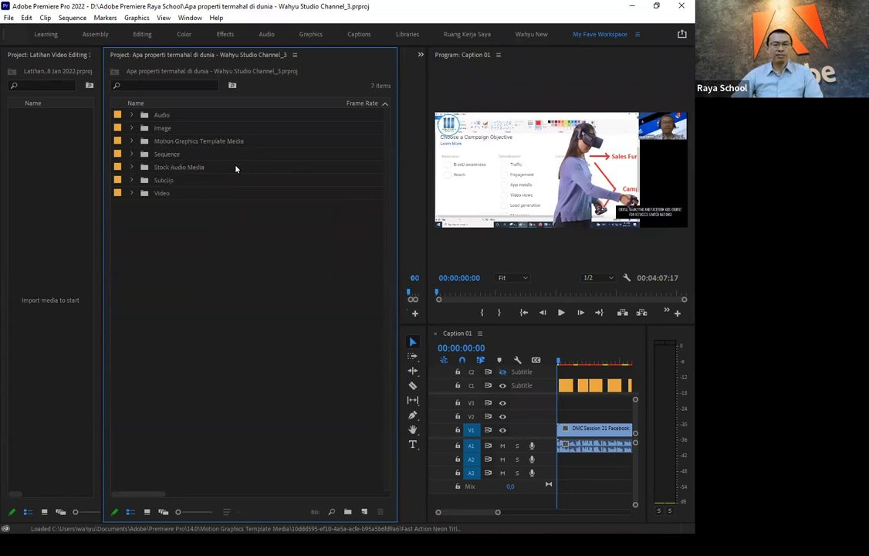
{"action": "left_click", "coordinate": [131, 141]}
{"action": "left_click", "coordinate": [131, 142]}
Step: Inspect the Sequence, Stock Audio Media, Subclip and Video bins, collapsing each afterwards
{"action": "left_click", "coordinate": [131, 155]}
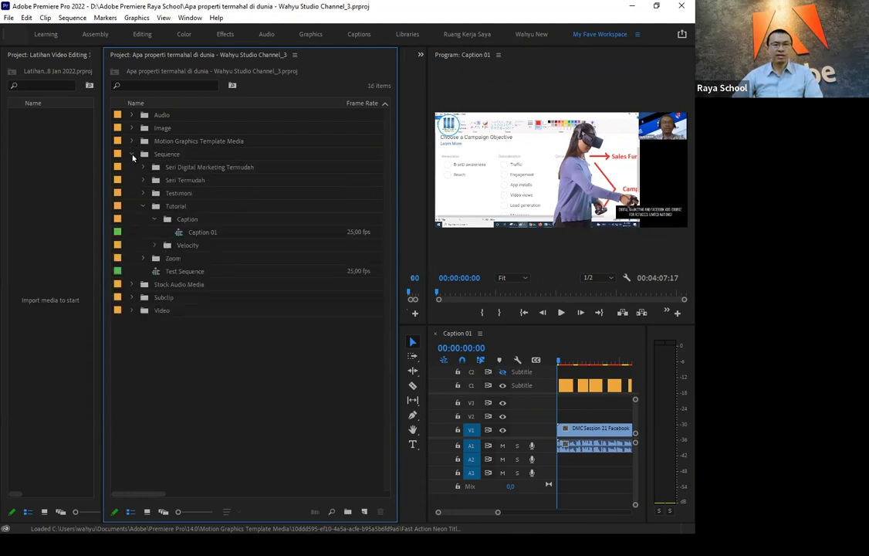
{"action": "left_click", "coordinate": [131, 155]}
{"action": "left_click", "coordinate": [131, 167]}
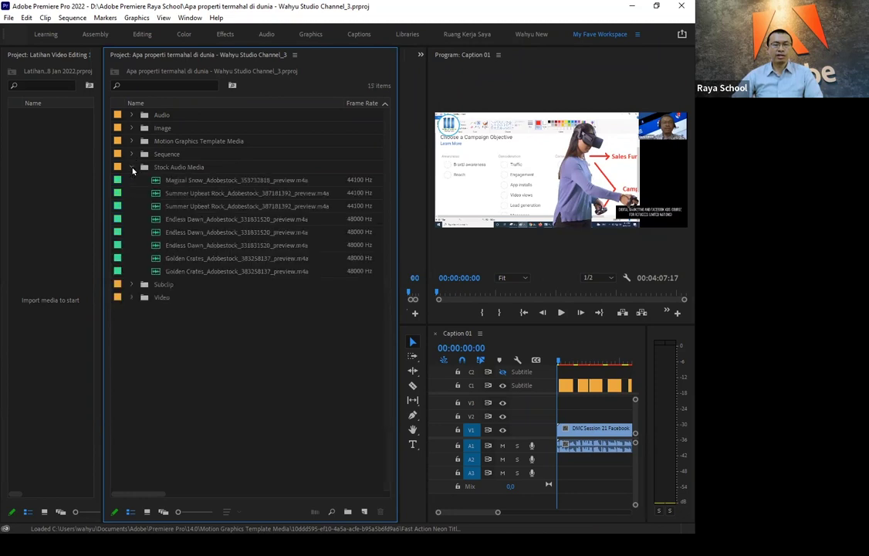
{"action": "left_click", "coordinate": [131, 167]}
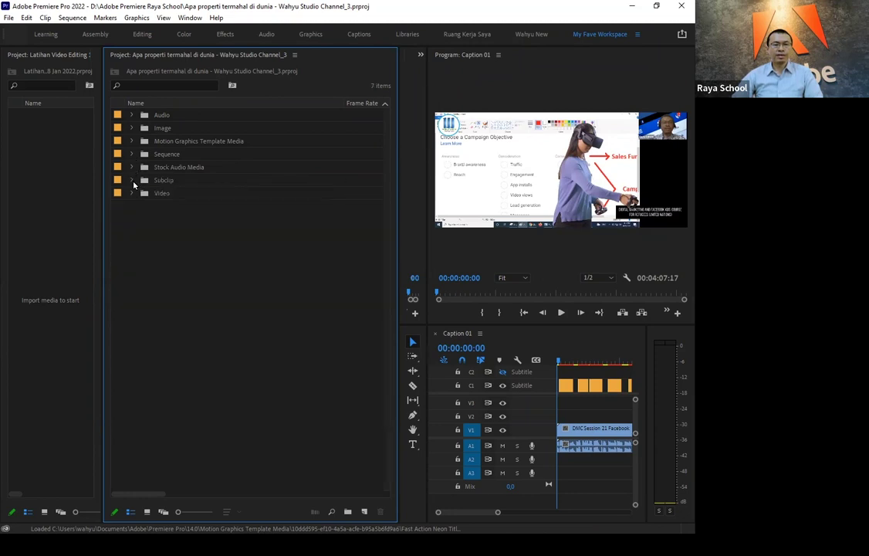
{"action": "left_click", "coordinate": [131, 180]}
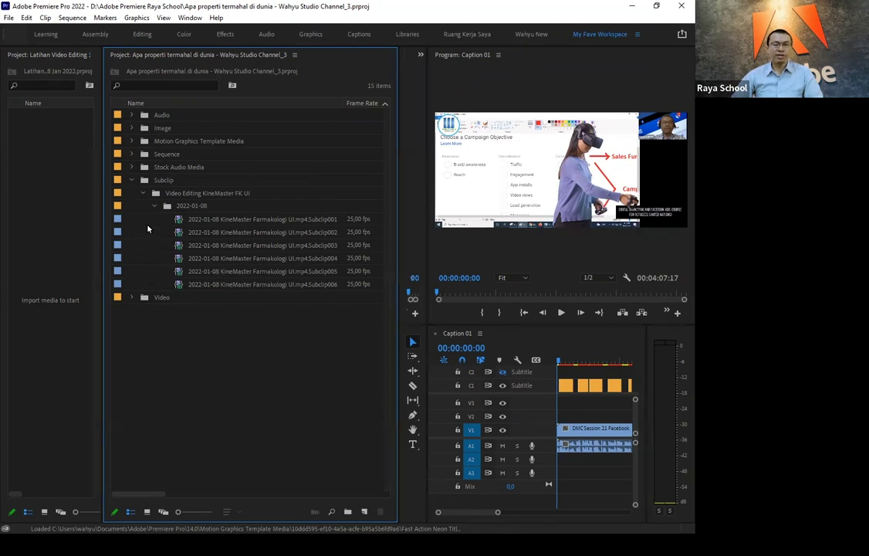
{"action": "left_click", "coordinate": [131, 180]}
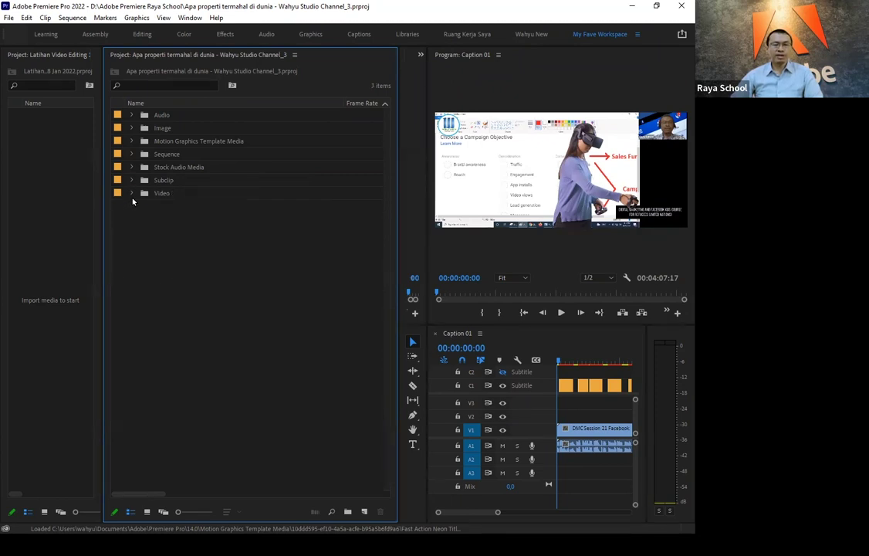
{"action": "left_click", "coordinate": [131, 193]}
{"action": "scroll", "coordinate": [286, 343], "scroll_direction": "down", "scroll_amount": 1}
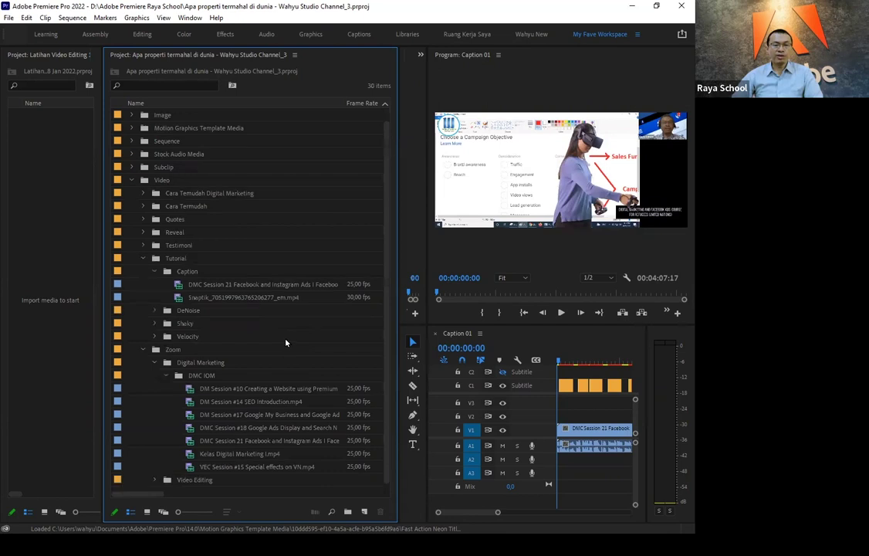
{"action": "left_click", "coordinate": [132, 180]}
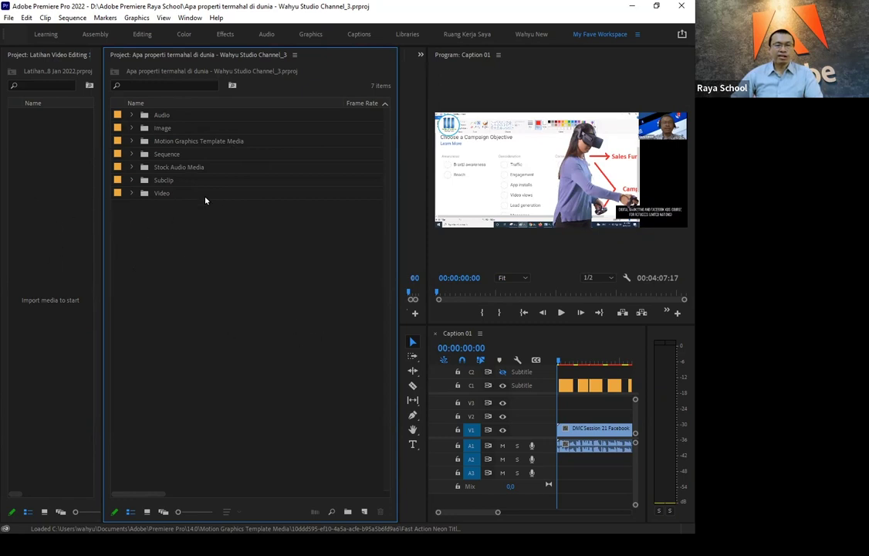
Step: Close the Apa properti project panel and narrow the panel so Source reappears
{"action": "left_click", "coordinate": [294, 56]}
{"action": "left_click", "coordinate": [324, 56]}
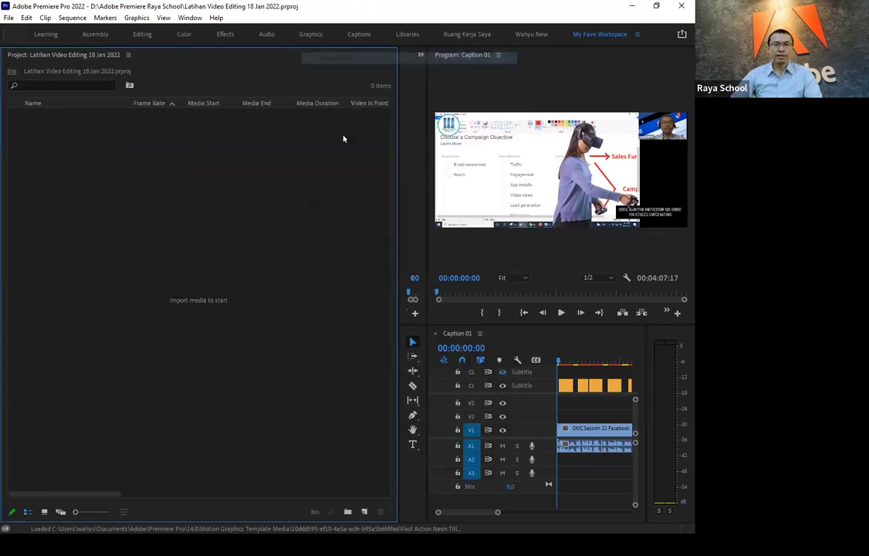
{"action": "left_click_drag", "start_coordinate": [398, 192], "coordinate": [119, 192]}
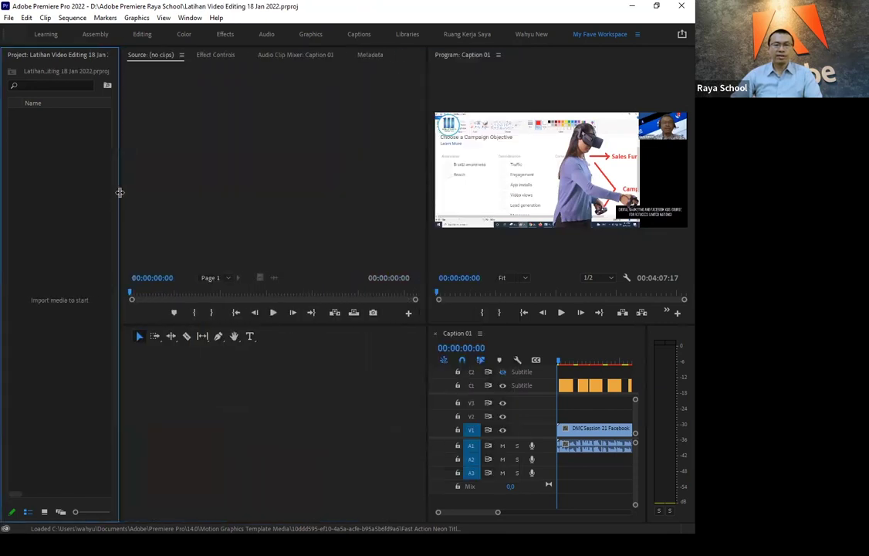
Step: Close all projects except Latihan Video Editing and widen the Timeline panel
{"action": "left_click", "coordinate": [9, 17]}
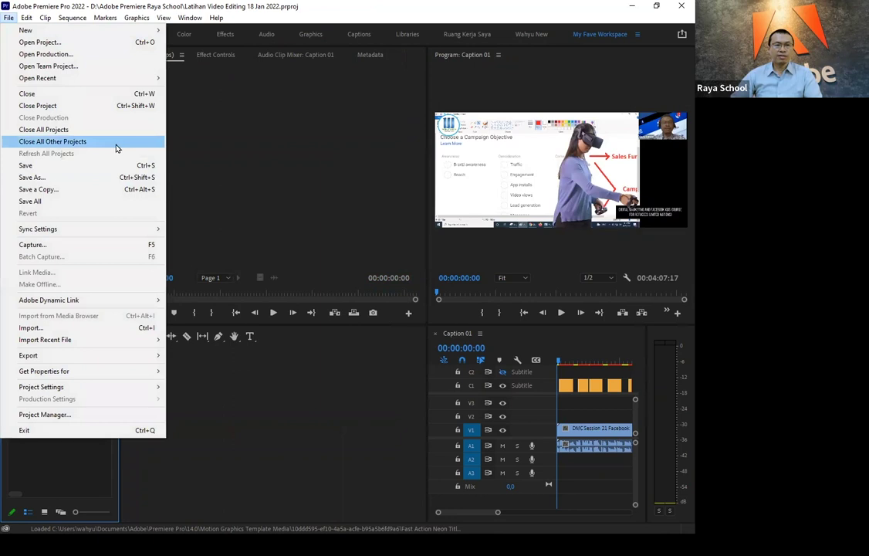
{"action": "left_click", "coordinate": [116, 142]}
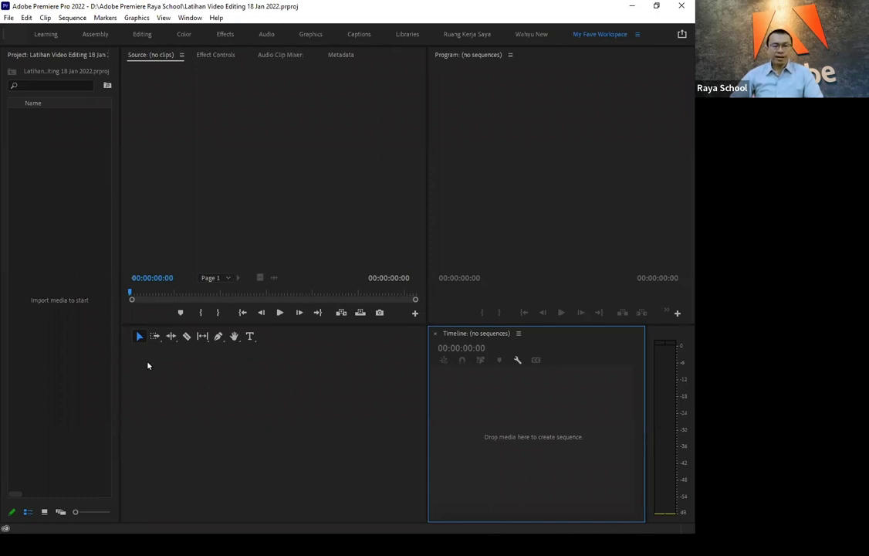
{"action": "left_click_drag", "start_coordinate": [428, 371], "coordinate": [155, 392]}
{"action": "left_click", "coordinate": [361, 436]}
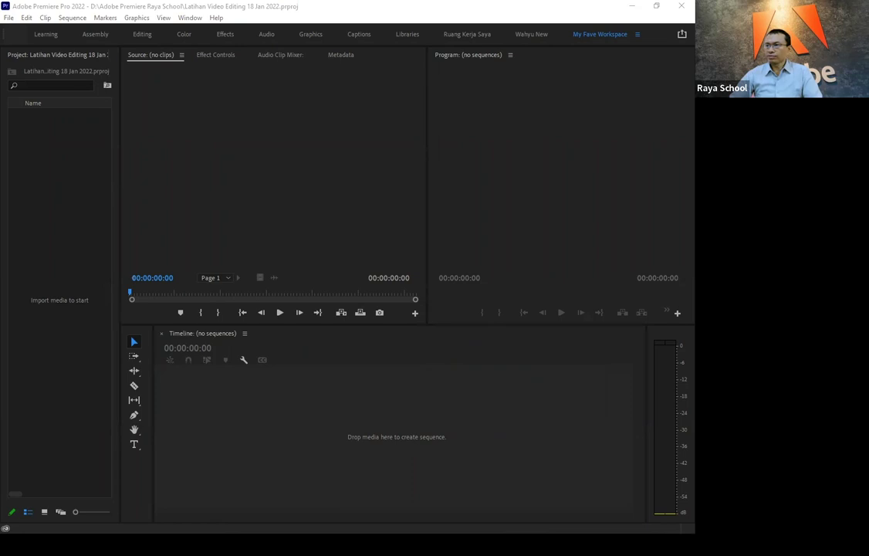
Step: Import the Raya School logo from D: > Adobe Premiere Raya School > Images > Logo into Premiere
{"action": "key", "text": "super+e"}
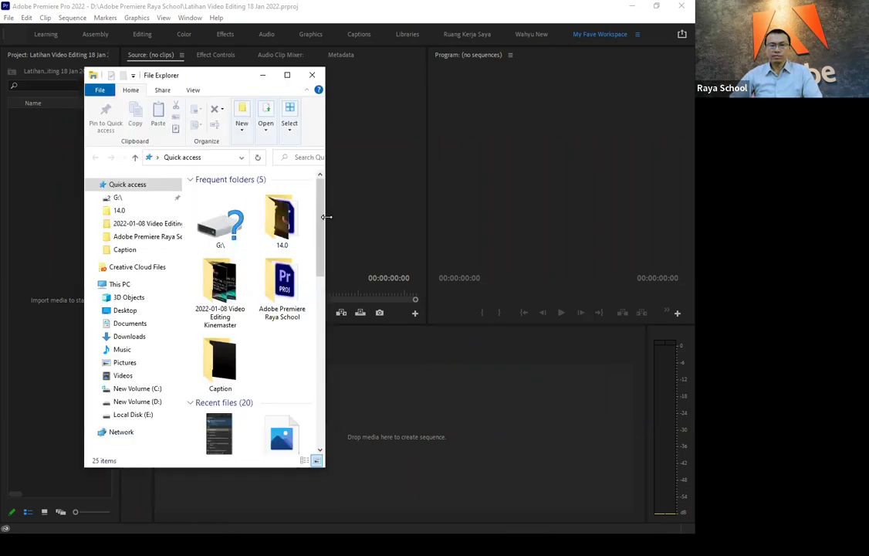
{"action": "left_click", "coordinate": [132, 401]}
{"action": "double_click", "coordinate": [255, 192]}
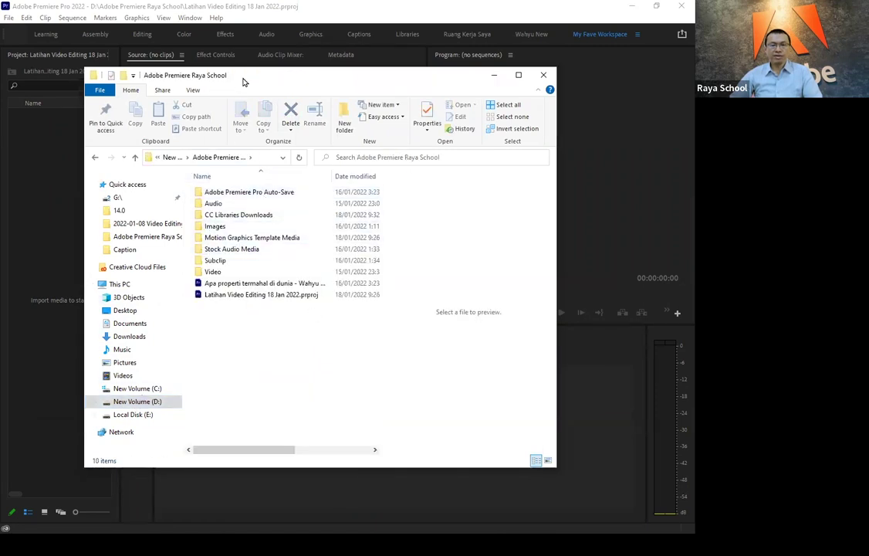
{"action": "left_click_drag", "start_coordinate": [216, 74], "coordinate": [287, 69]}
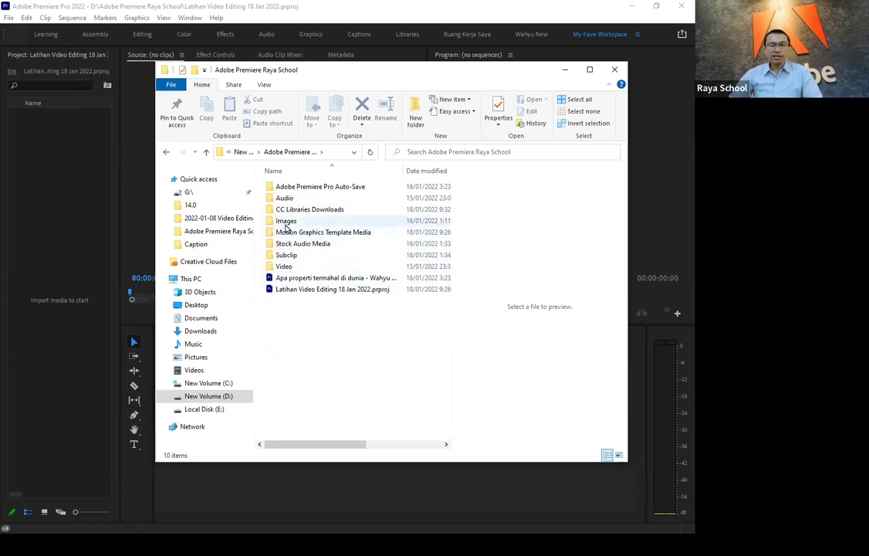
{"action": "double_click", "coordinate": [286, 224]}
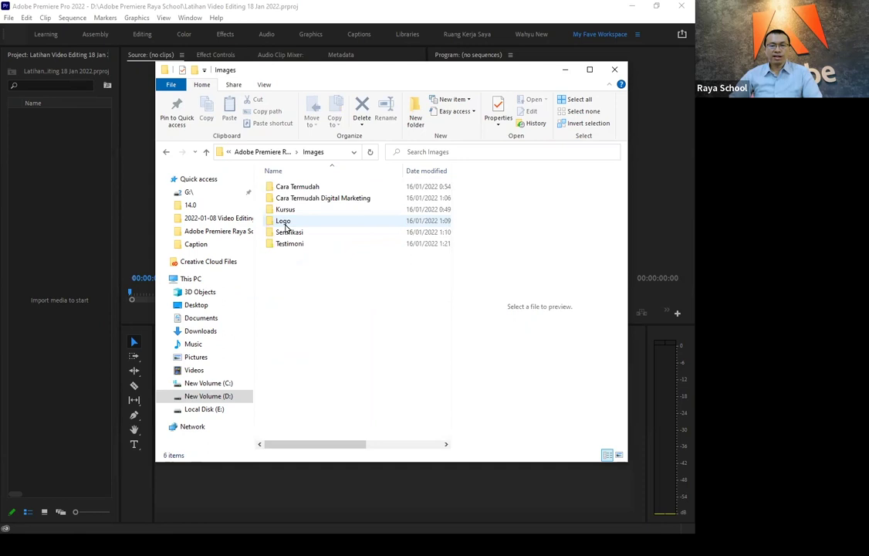
{"action": "double_click", "coordinate": [283, 221]}
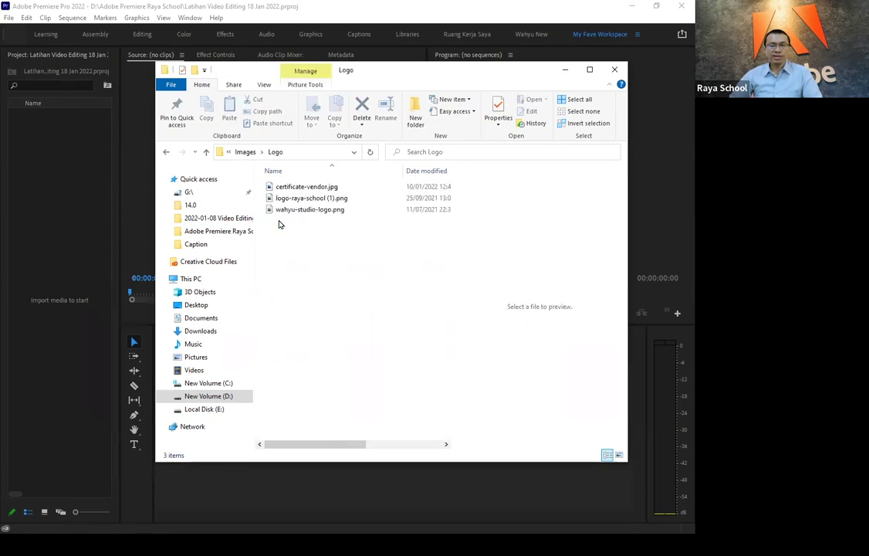
{"action": "left_click_drag", "start_coordinate": [309, 198], "coordinate": [45, 203]}
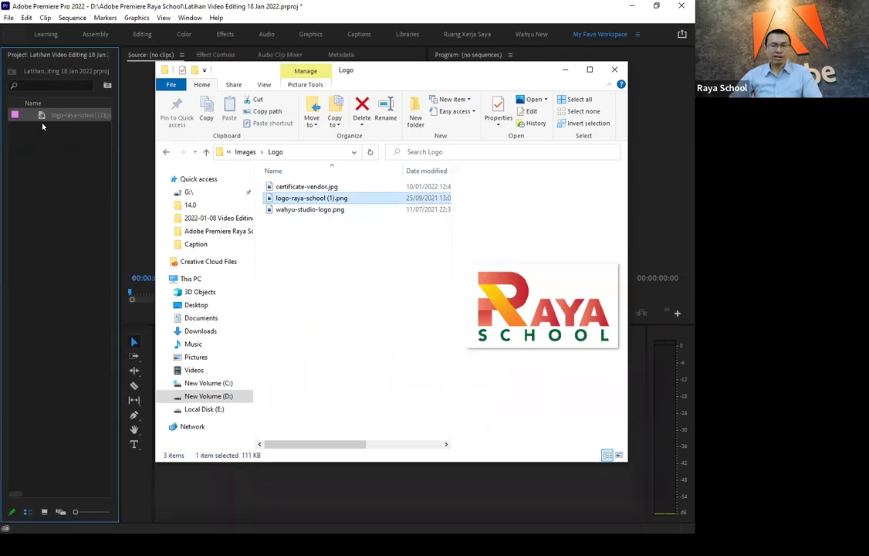
Step: Import the first testimonial video from Video > Testimoni > Raya School > Google Ads
{"action": "left_click", "coordinate": [165, 151]}
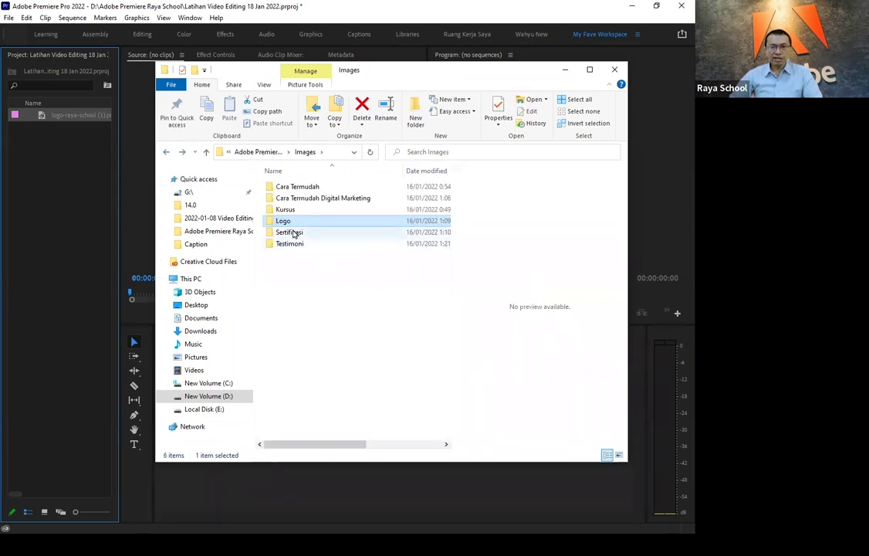
{"action": "left_click", "coordinate": [262, 152]}
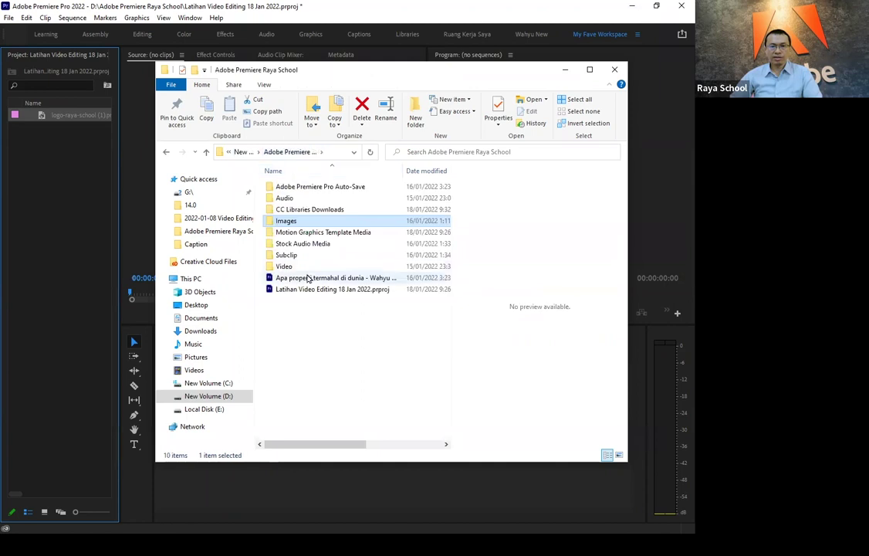
{"action": "double_click", "coordinate": [297, 266]}
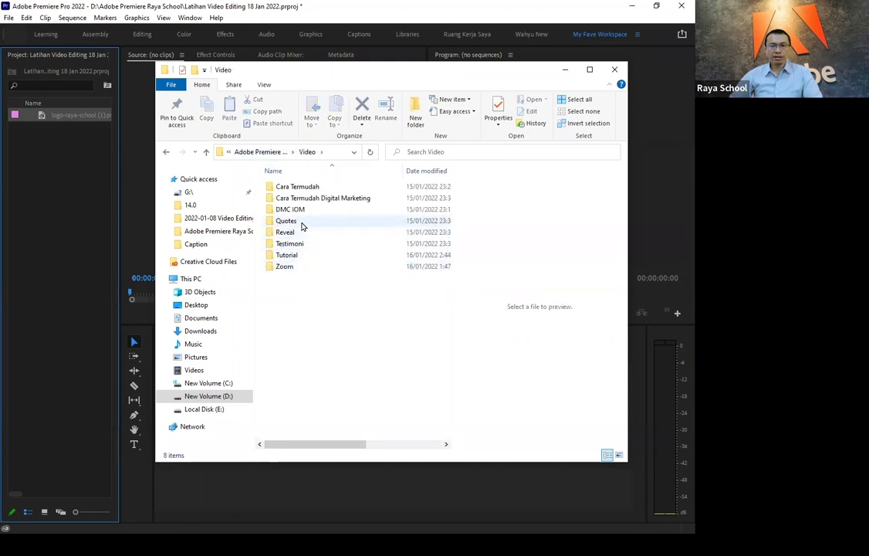
{"action": "double_click", "coordinate": [289, 243]}
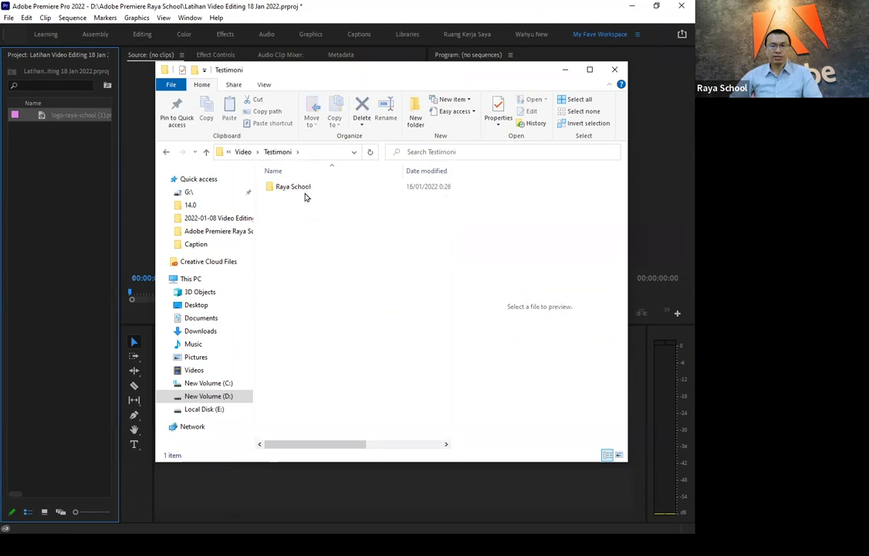
{"action": "double_click", "coordinate": [303, 189]}
{"action": "double_click", "coordinate": [287, 196]}
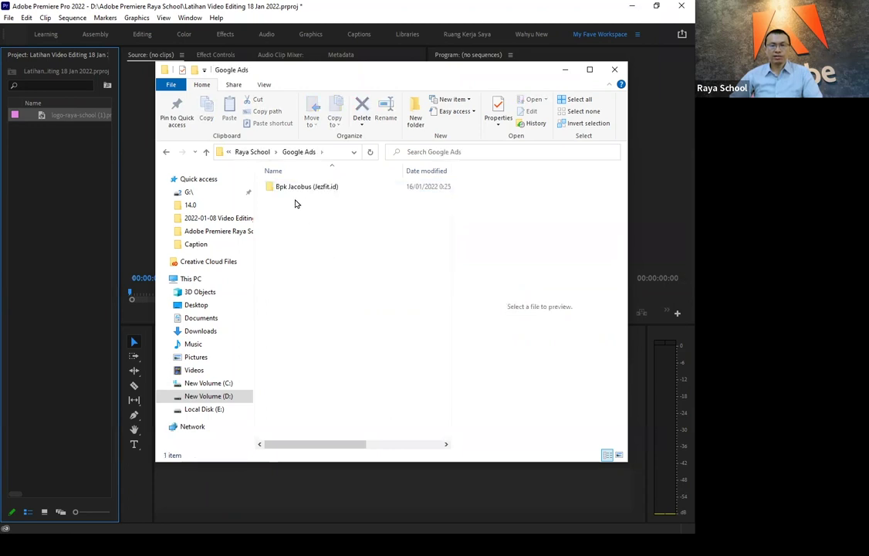
{"action": "double_click", "coordinate": [306, 187]}
{"action": "left_click_drag", "start_coordinate": [313, 193], "coordinate": [84, 193]}
{"action": "left_click_drag", "start_coordinate": [78, 195], "coordinate": [77, 196]}
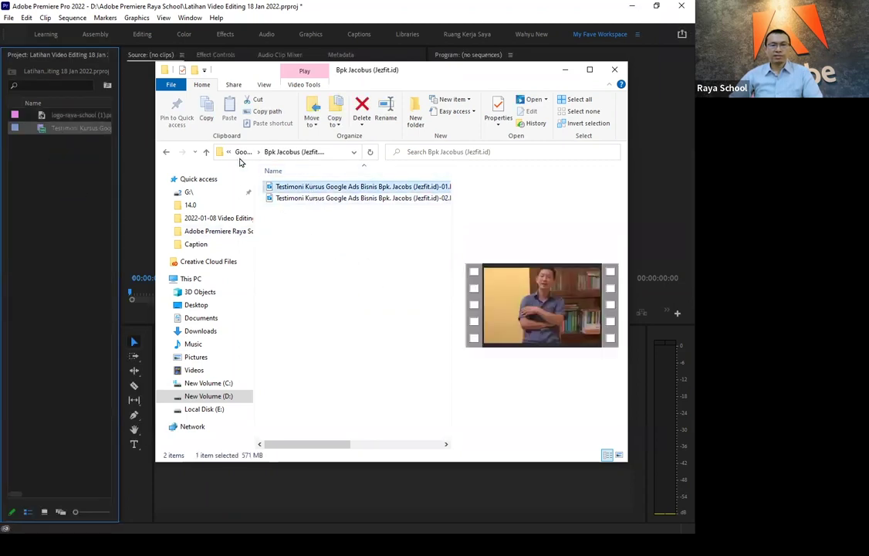
Step: Import the Bay Street Billionaires mp3 from the Audio folder and minimize Explorer
{"action": "left_click", "coordinate": [165, 152]}
{"action": "left_click", "coordinate": [166, 152]}
{"action": "left_click", "coordinate": [165, 152]}
{"action": "left_click", "coordinate": [165, 153]}
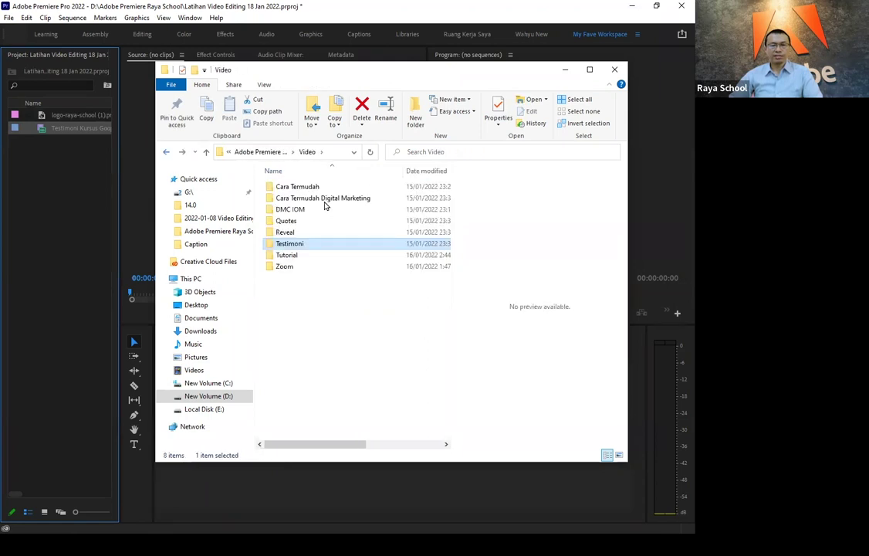
{"action": "left_click", "coordinate": [165, 153]}
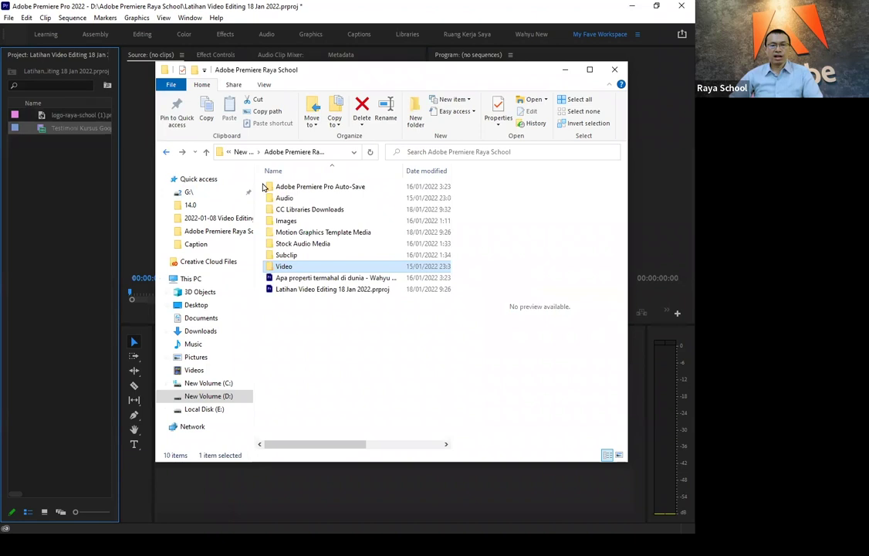
{"action": "double_click", "coordinate": [287, 199]}
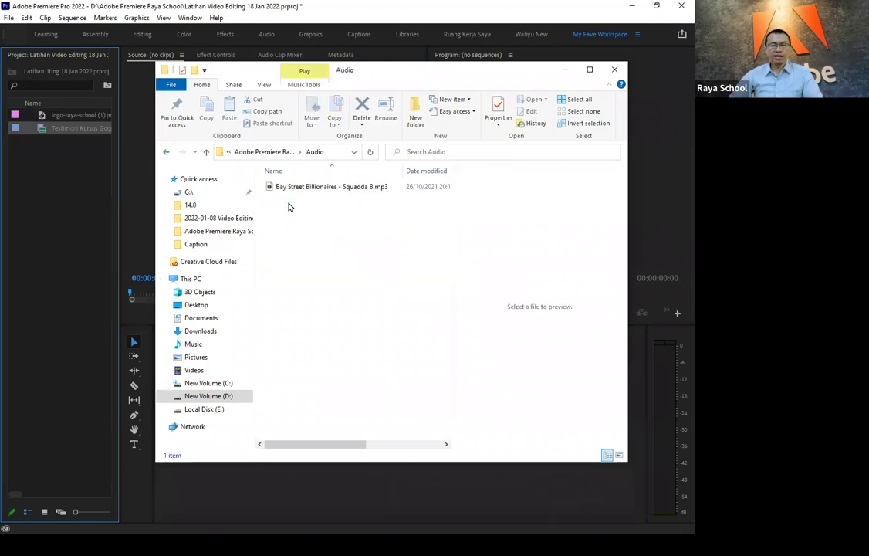
{"action": "left_click", "coordinate": [292, 189]}
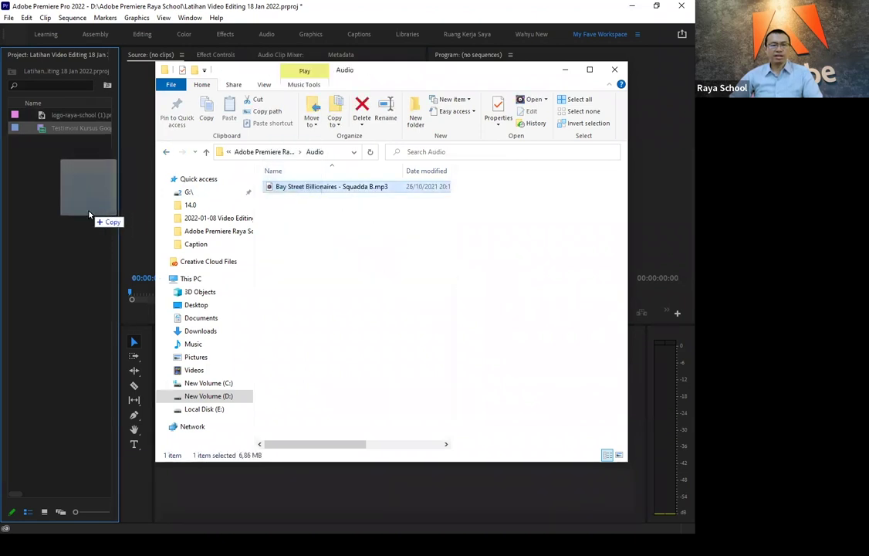
{"action": "left_click_drag", "start_coordinate": [292, 190], "coordinate": [59, 189]}
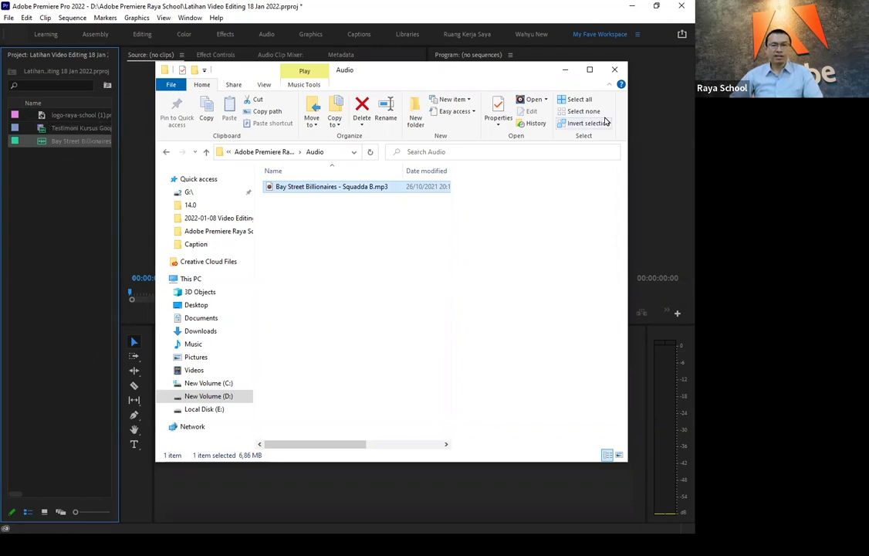
{"action": "left_click", "coordinate": [47, 266]}
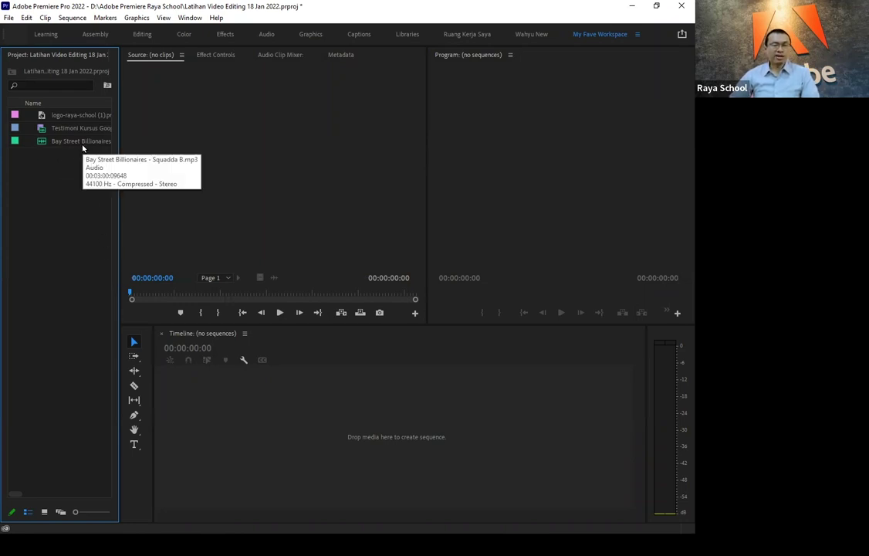
Step: Widen the project list and create bins named Image, Video and Audio, with Audio inside Image
{"action": "left_click_drag", "start_coordinate": [120, 247], "coordinate": [220, 200]}
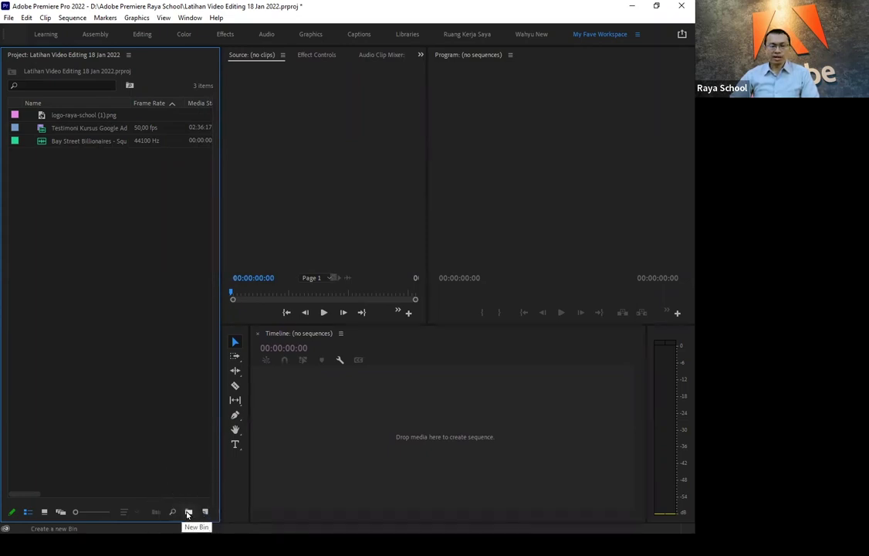
{"action": "left_click", "coordinate": [188, 513]}
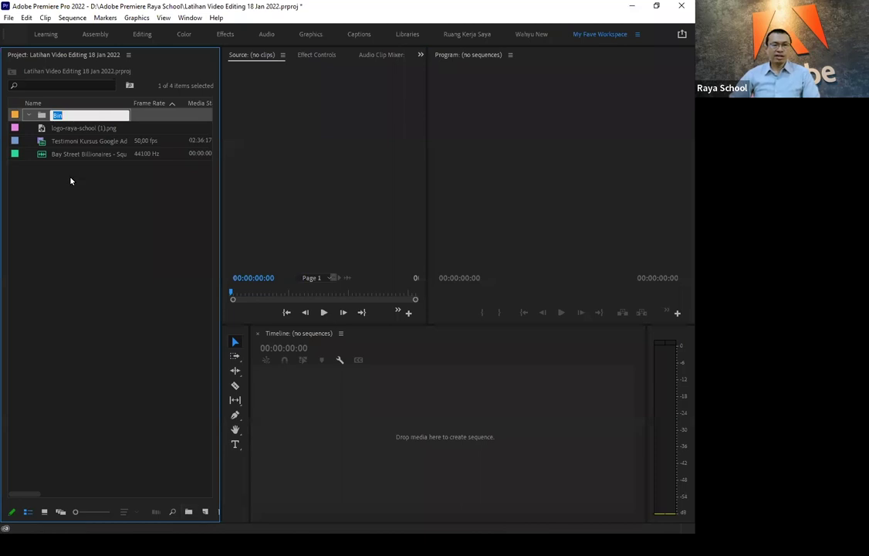
{"action": "type", "text": "Image"}
{"action": "key", "text": "Tab"}
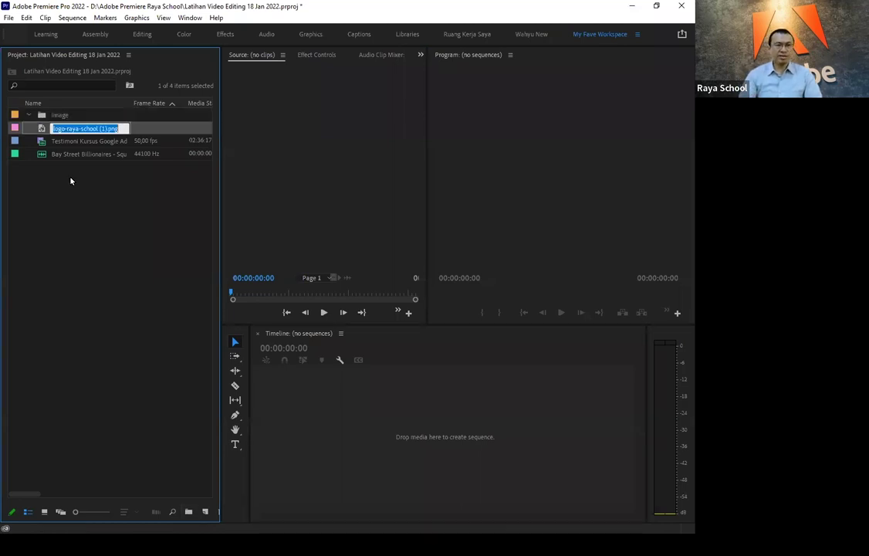
{"action": "left_click", "coordinate": [189, 512]}
{"action": "type", "text": "Video"}
{"action": "key", "text": "Tab"}
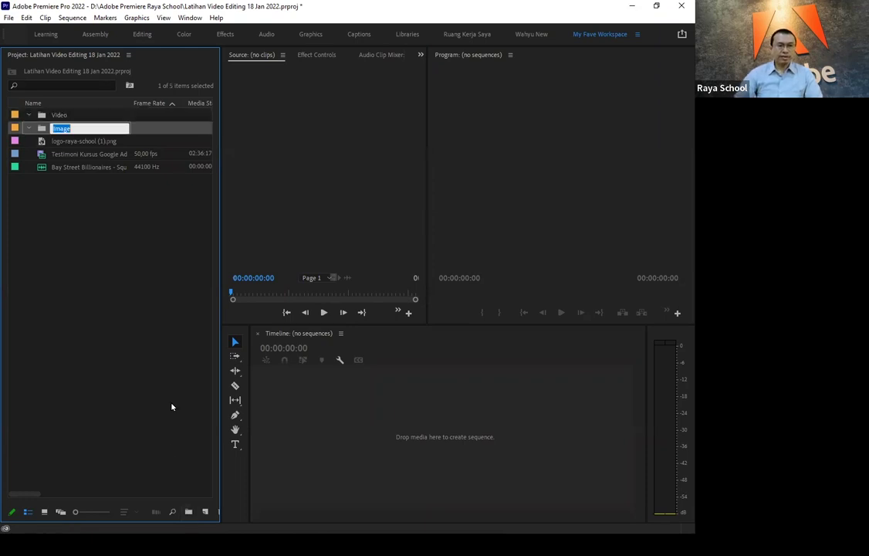
{"action": "left_click", "coordinate": [189, 513]}
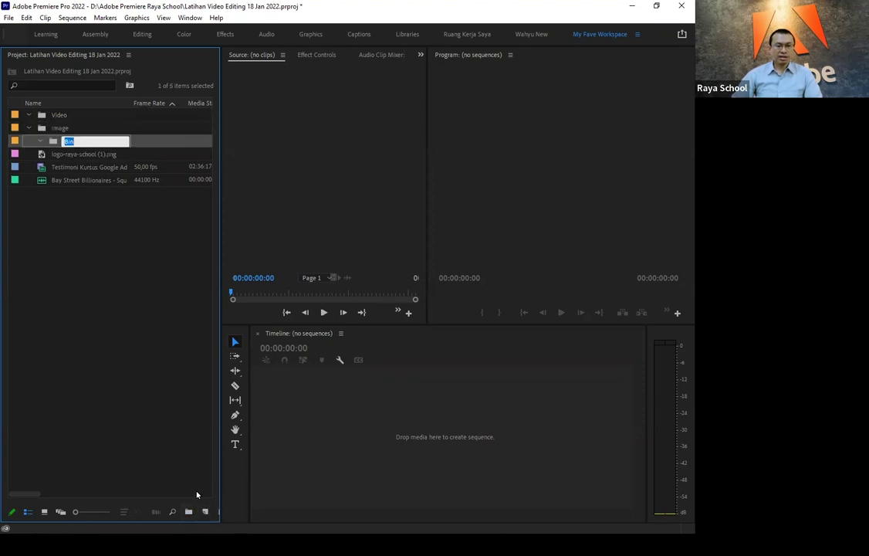
{"action": "type", "text": "A"}
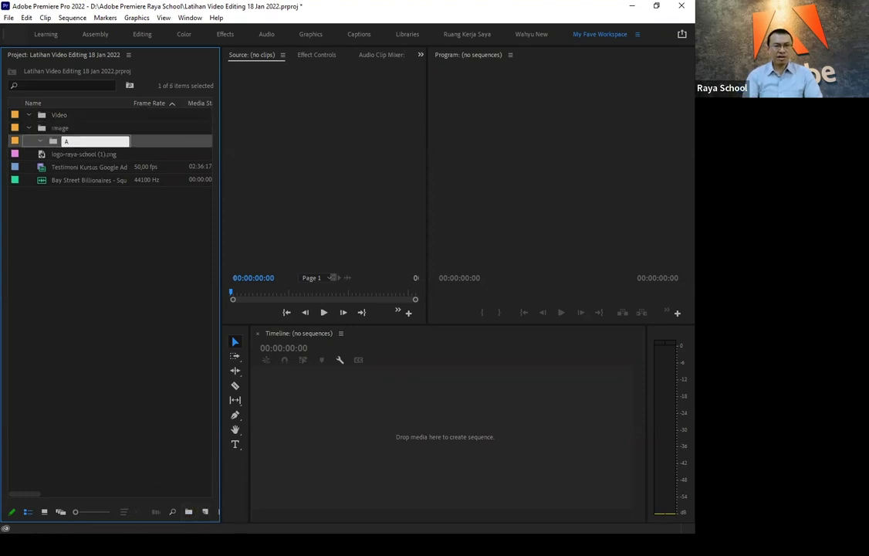
{"action": "type", "text": "udio"}
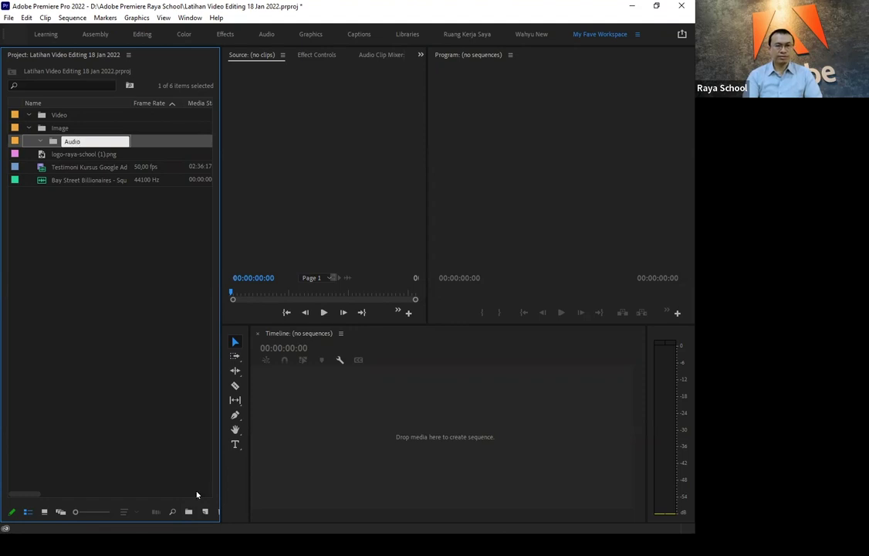
{"action": "key", "text": "Return"}
{"action": "left_click", "coordinate": [116, 287]}
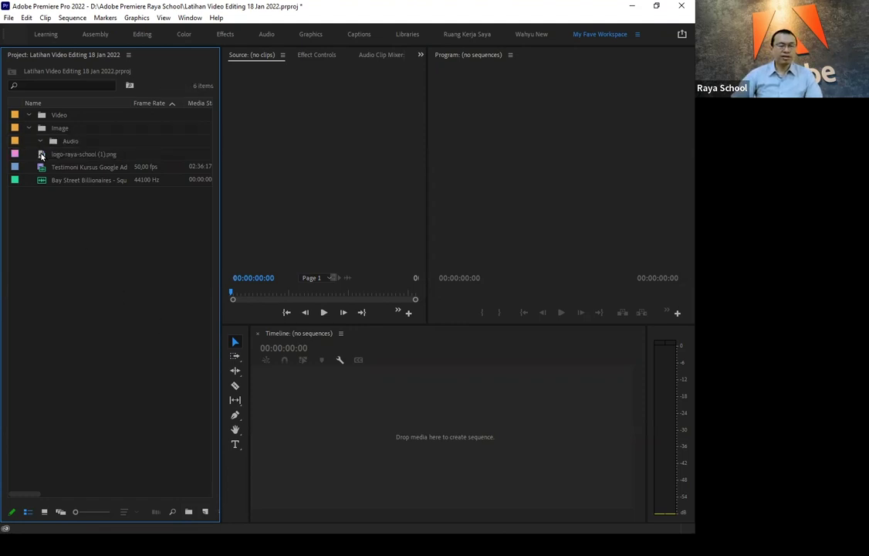
Step: Undo misplaced drags of the logo and Audio bin by deleting the misplaced Audio bin
{"action": "left_click", "coordinate": [42, 156]}
{"action": "mouse_move", "coordinate": [42, 156]}
{"action": "left_mouse_down"}
{"action": "mouse_move", "coordinate": [56, 142]}
{"action": "mouse_move", "coordinate": [50, 119]}
{"action": "mouse_move", "coordinate": [31, 116]}
{"action": "left_mouse_up"}
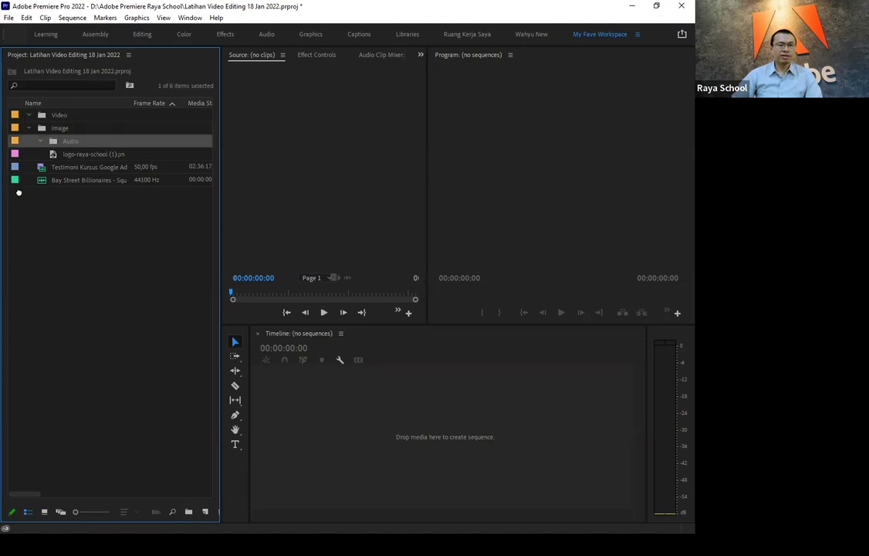
{"action": "mouse_move", "coordinate": [18, 192]}
{"action": "left_mouse_down"}
{"action": "mouse_move", "coordinate": [50, 114]}
{"action": "mouse_move", "coordinate": [26, 112]}
{"action": "left_mouse_up"}
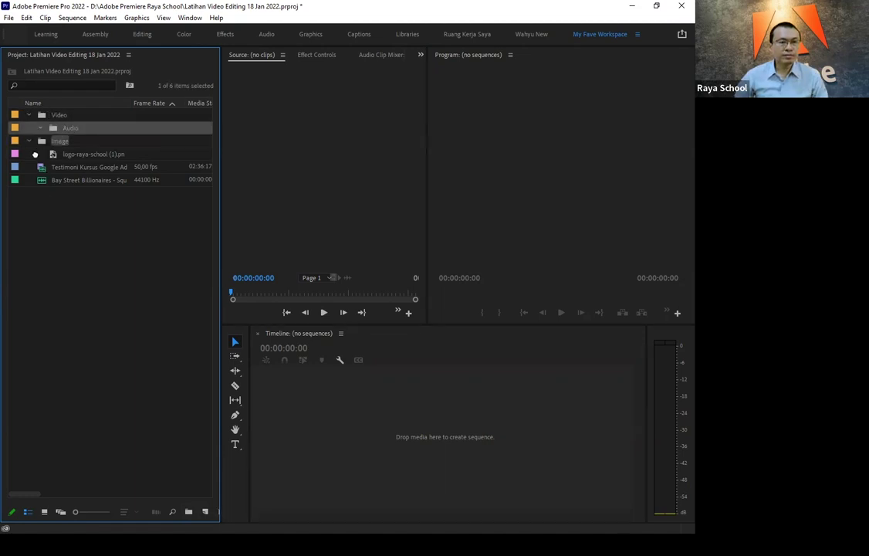
{"action": "left_click_drag", "start_coordinate": [42, 159], "coordinate": [35, 141]}
{"action": "left_click", "coordinate": [71, 156]}
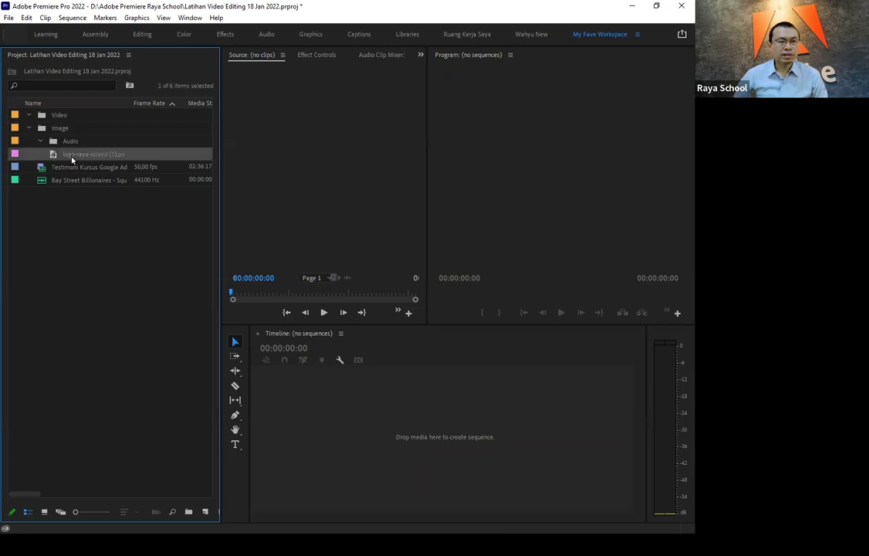
{"action": "left_click", "coordinate": [72, 142]}
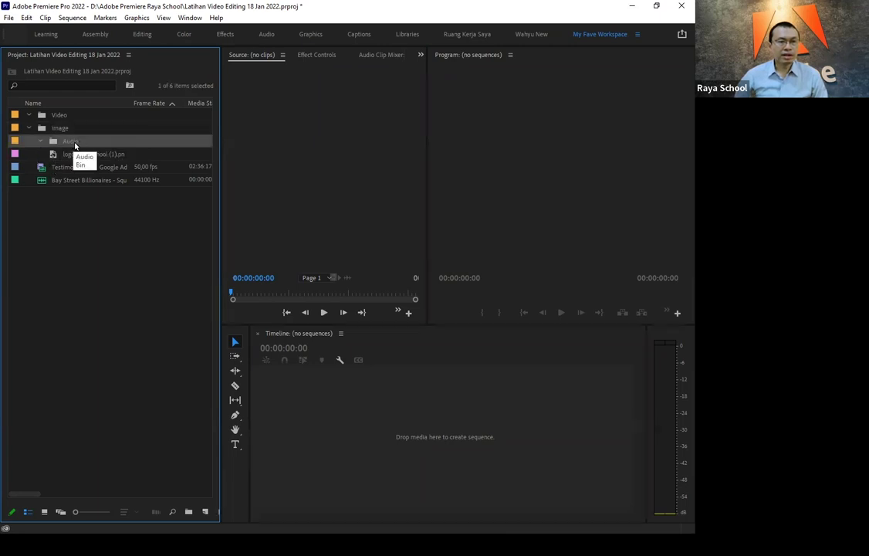
{"action": "left_click", "coordinate": [77, 144]}
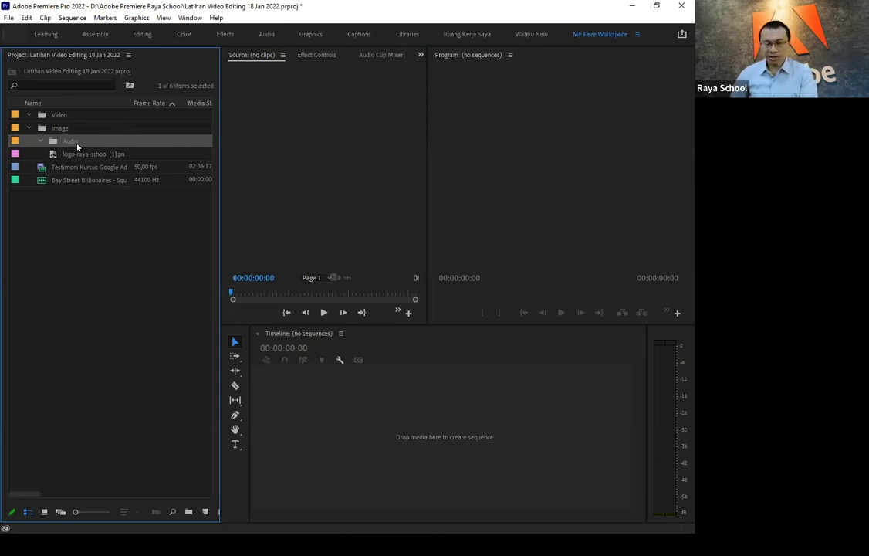
{"action": "key", "text": "Delete"}
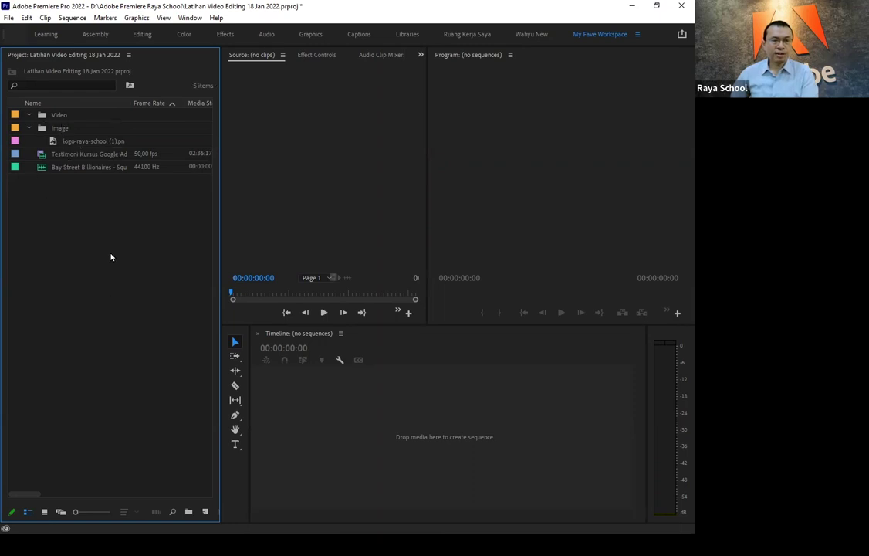
Step: Create a top-level Audio bin, then file the testimonial clip into Video and the mp3 into Audio
{"action": "left_click", "coordinate": [188, 511]}
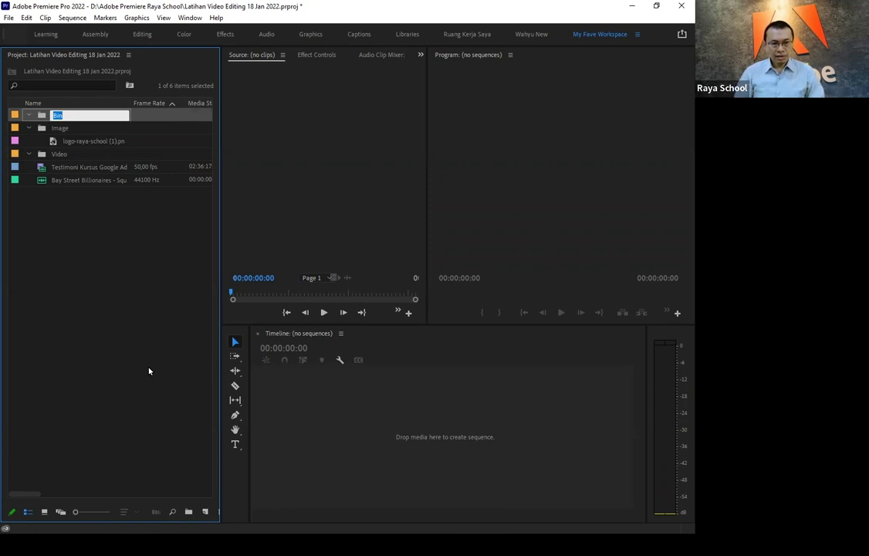
{"action": "type", "text": "Audio"}
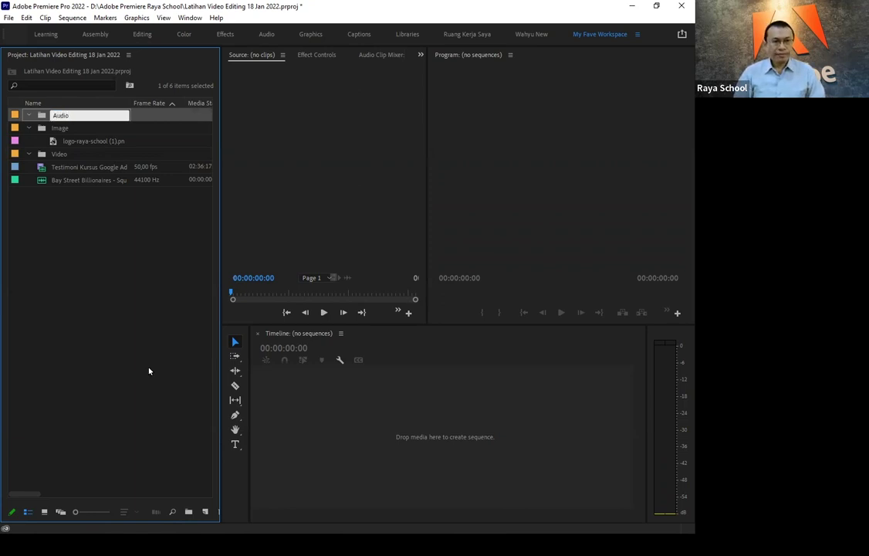
{"action": "left_click", "coordinate": [149, 364]}
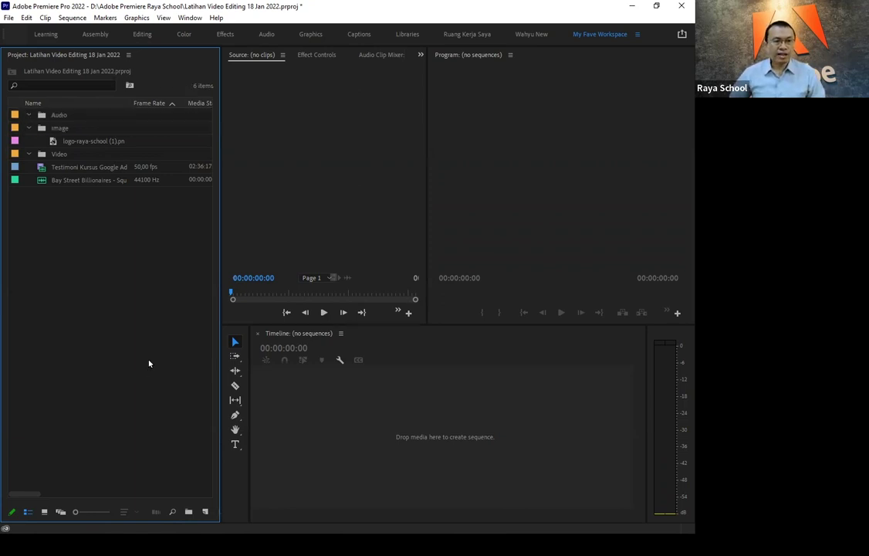
{"action": "left_click", "coordinate": [63, 168]}
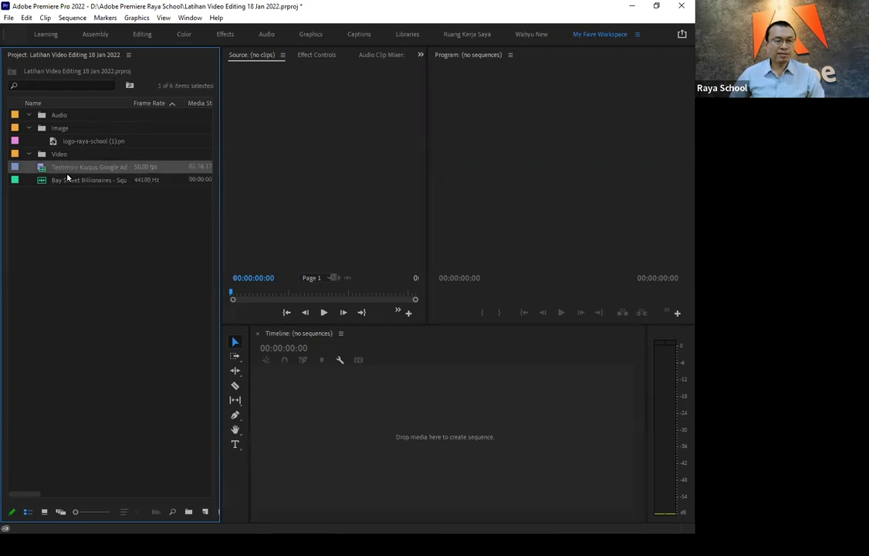
{"action": "left_click_drag", "start_coordinate": [69, 169], "coordinate": [57, 158]}
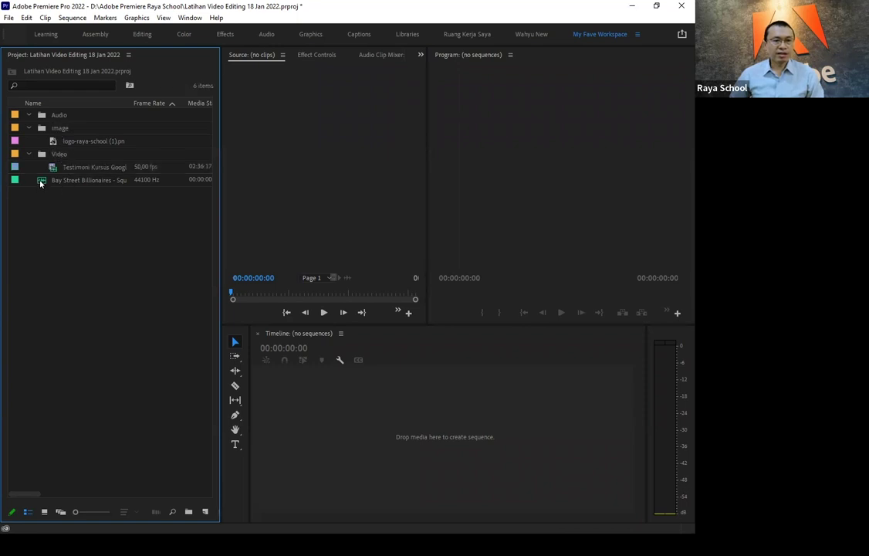
{"action": "left_click_drag", "start_coordinate": [65, 183], "coordinate": [66, 115]}
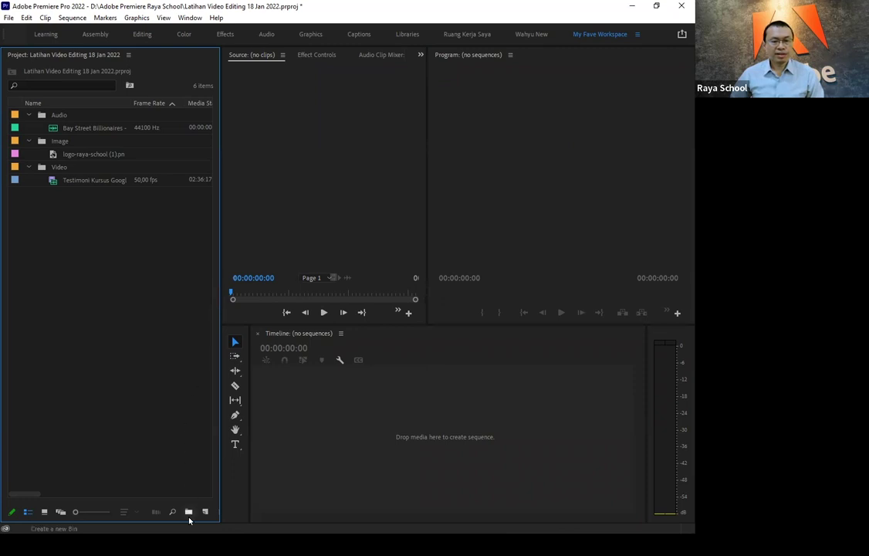
{"action": "left_click_drag", "start_coordinate": [217, 361], "coordinate": [206, 362]}
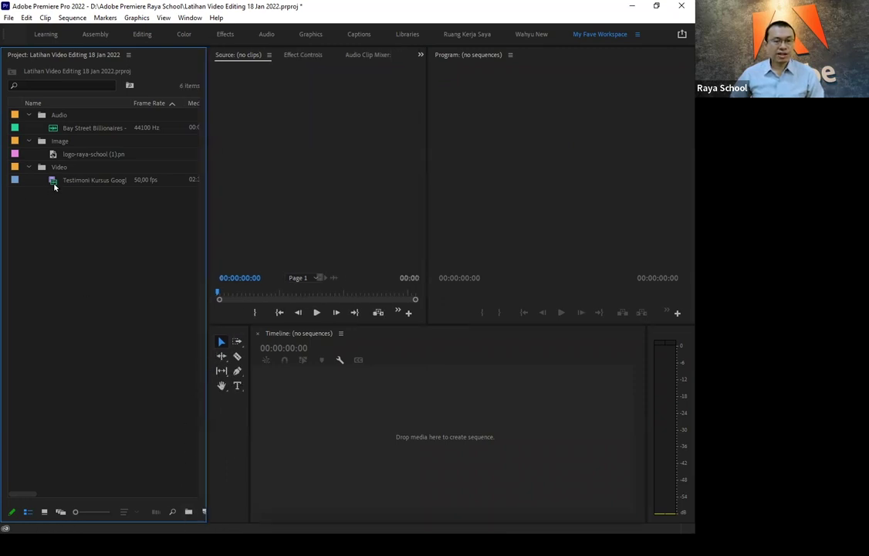
{"action": "left_click", "coordinate": [26, 512]}
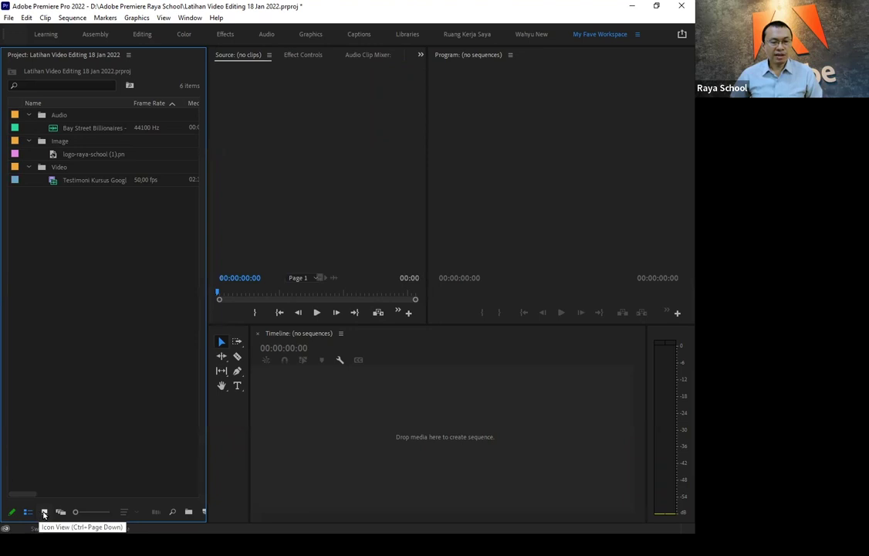
Step: Switch to Icon View and open the Image, Video and Audio bins in turn, returning to the top level
{"action": "left_click", "coordinate": [44, 512]}
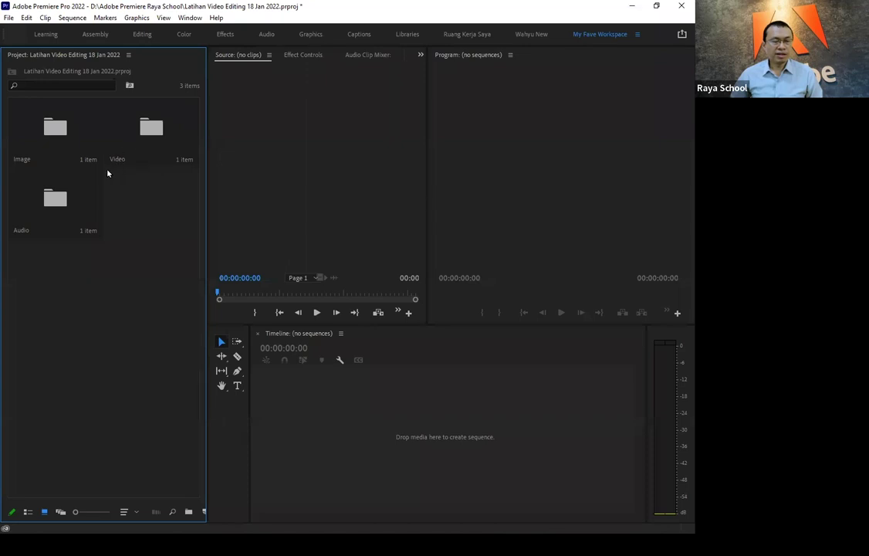
{"action": "double_click", "coordinate": [60, 126]}
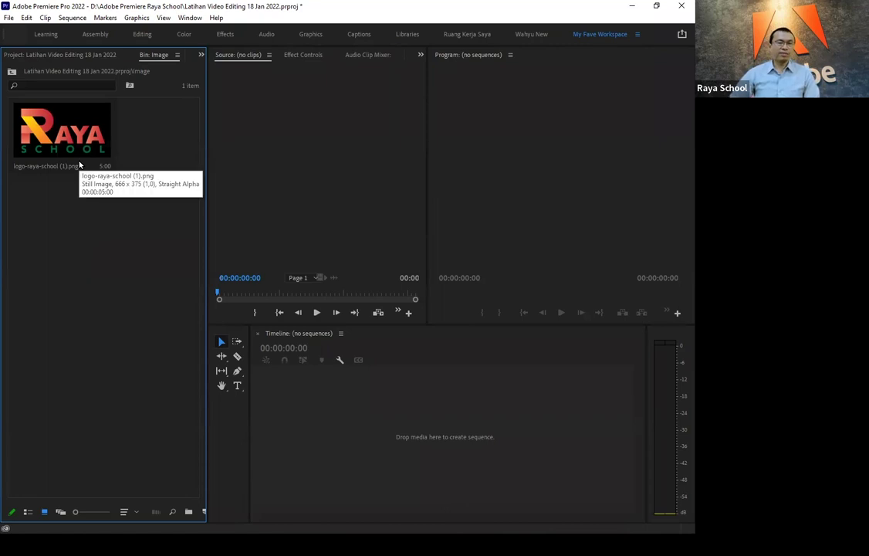
{"action": "left_click", "coordinate": [12, 73]}
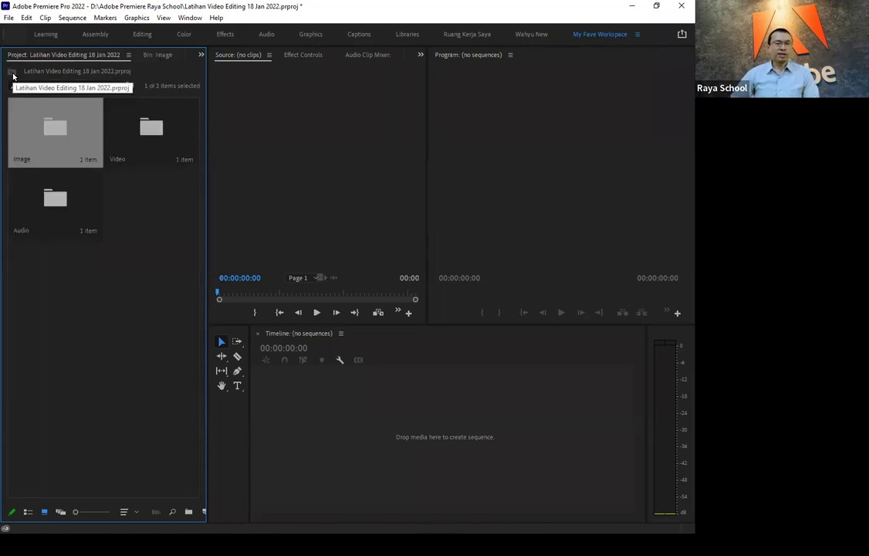
{"action": "left_click", "coordinate": [146, 133]}
{"action": "double_click", "coordinate": [145, 133]}
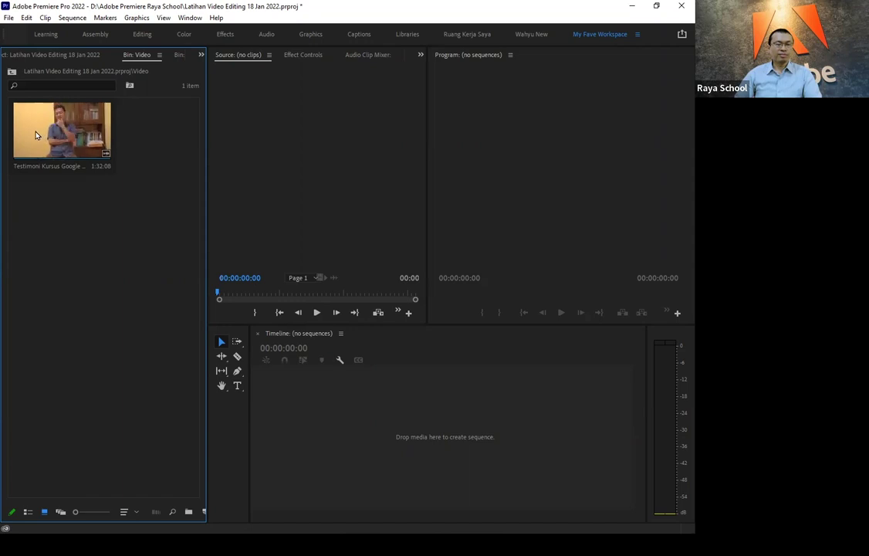
{"action": "left_click", "coordinate": [11, 73]}
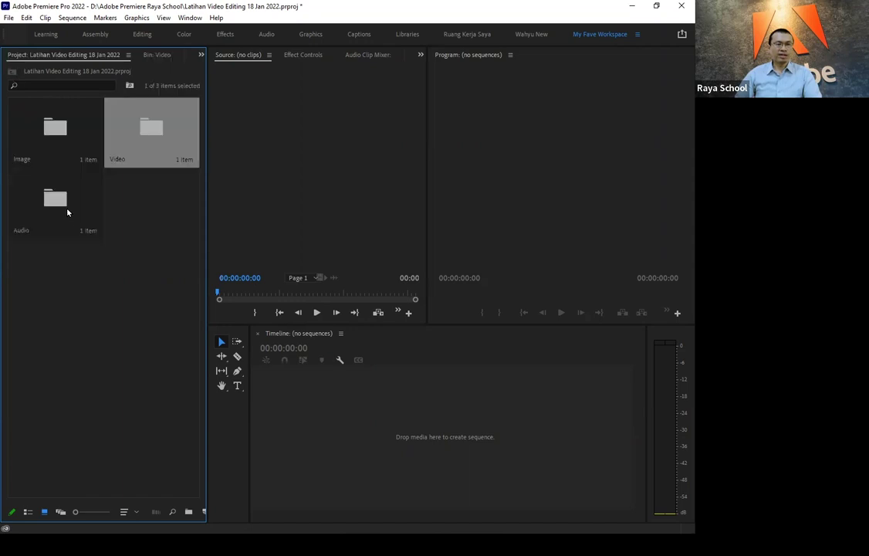
{"action": "double_click", "coordinate": [67, 212]}
{"action": "left_click", "coordinate": [66, 131]}
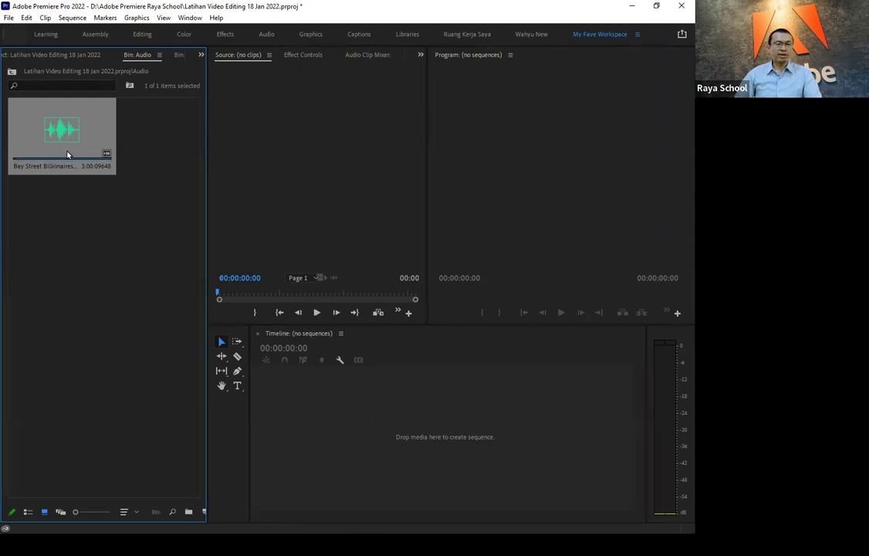
{"action": "left_click", "coordinate": [11, 71]}
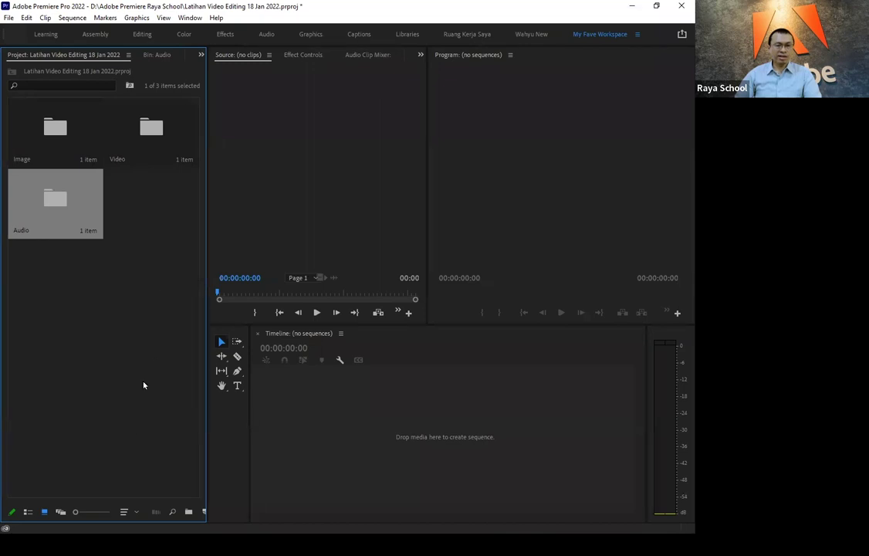
Step: Select every item in the Premiere project and delete them all
{"action": "left_click", "coordinate": [28, 513]}
{"action": "left_click_drag", "start_coordinate": [127, 246], "coordinate": [51, 115]}
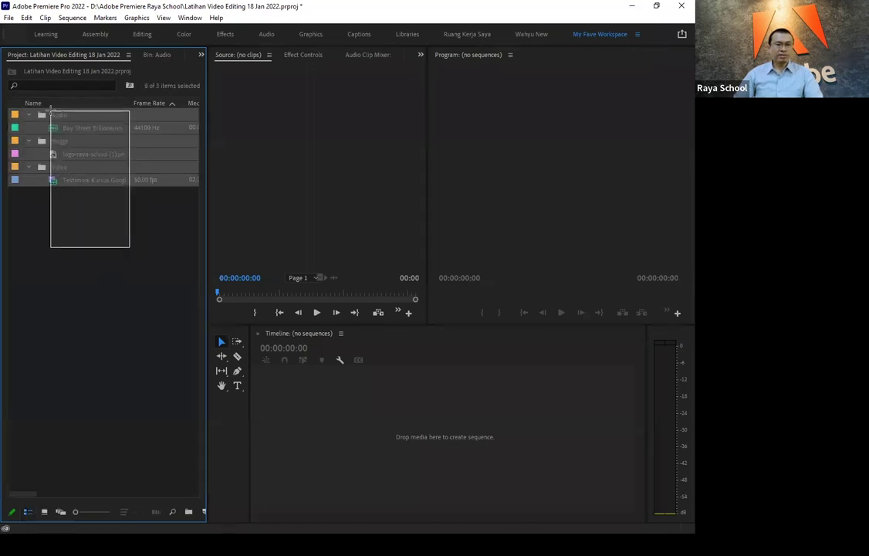
{"action": "key", "text": "Delete"}
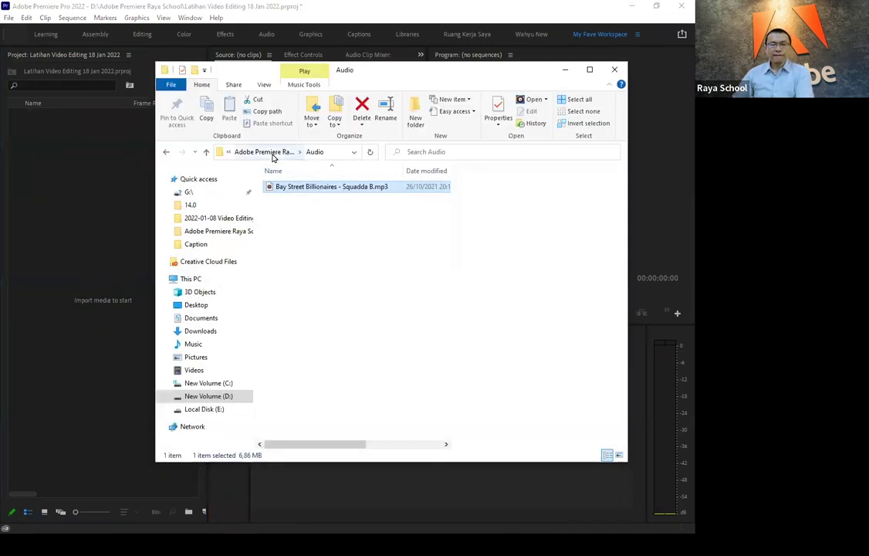
Step: Import Sequence #1.mp4 from the Documents folder into the Premiere project
{"action": "left_click", "coordinate": [271, 154]}
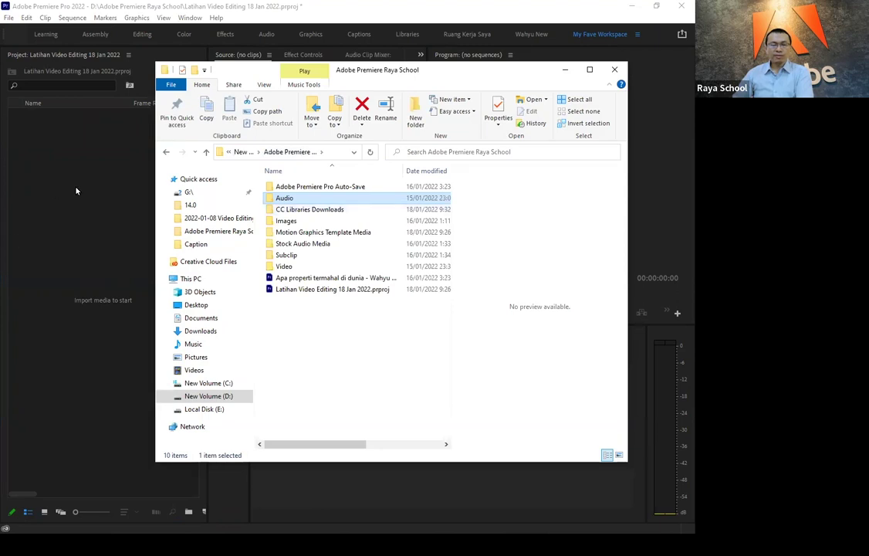
{"action": "left_click_drag", "start_coordinate": [367, 79], "coordinate": [382, 82]}
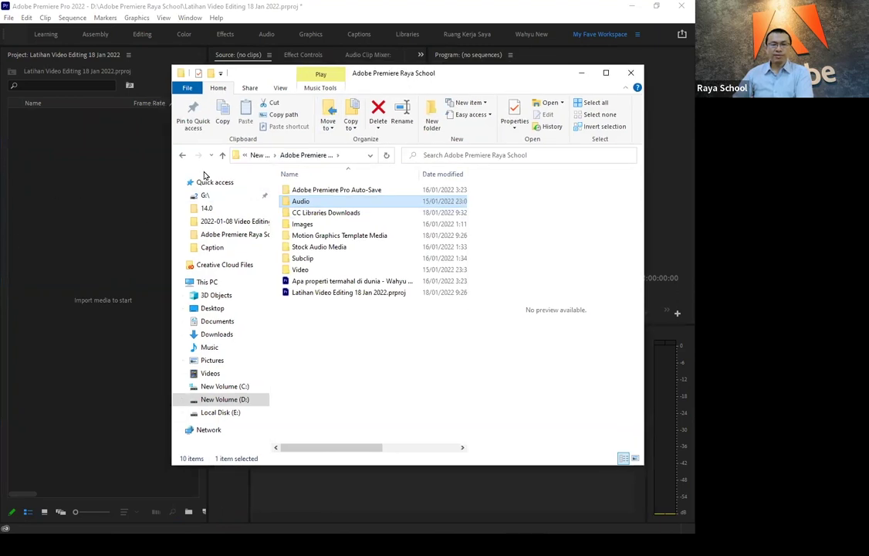
{"action": "left_click", "coordinate": [209, 321]}
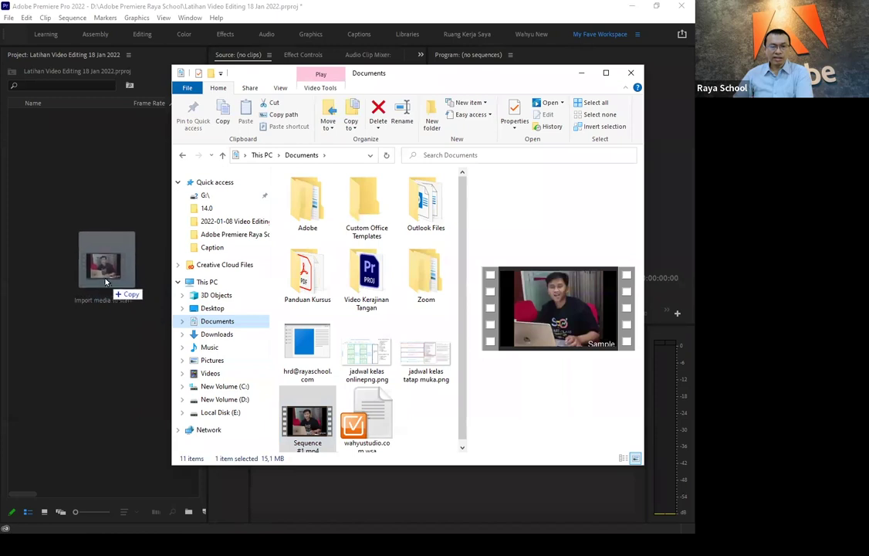
{"action": "left_click_drag", "start_coordinate": [312, 430], "coordinate": [102, 277]}
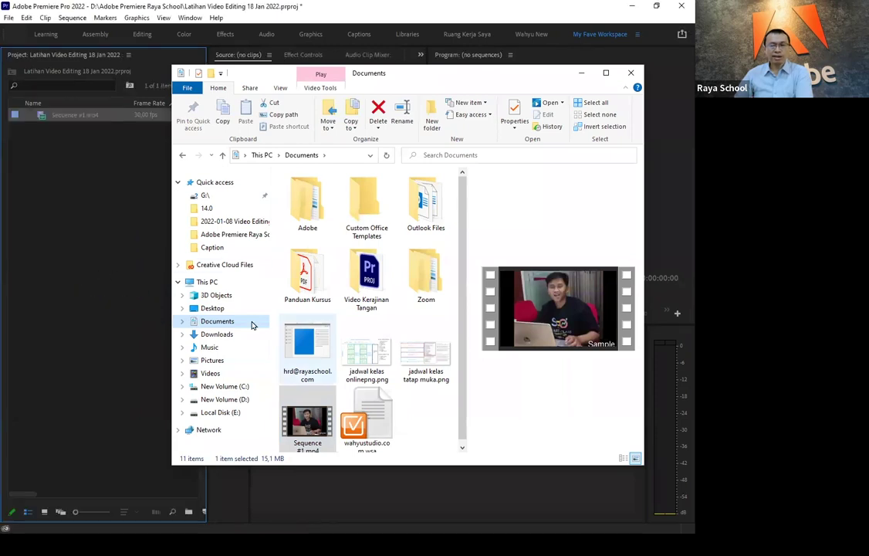
Step: Cut Sequence #1.mp4 and paste it into a new folder named New folder in Documents
{"action": "left_click", "coordinate": [317, 433]}
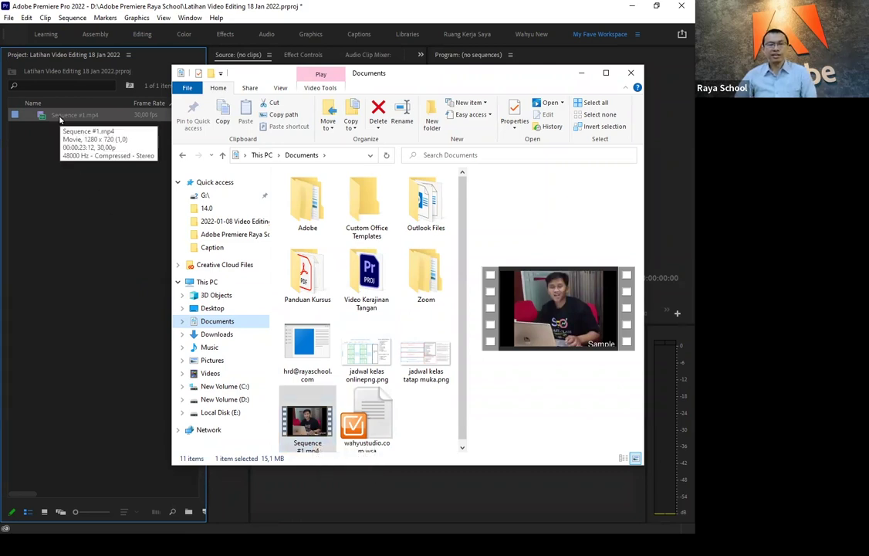
{"action": "left_click", "coordinate": [312, 445]}
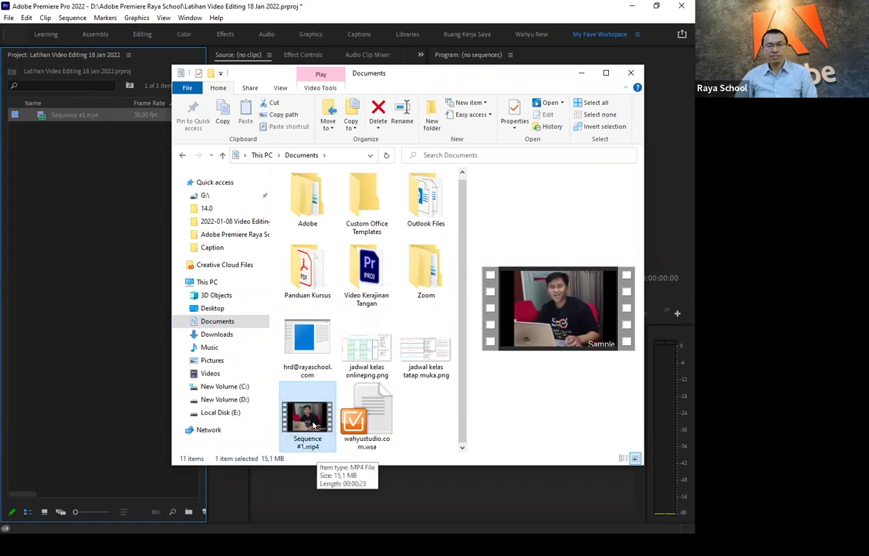
{"action": "right_click", "coordinate": [285, 418]}
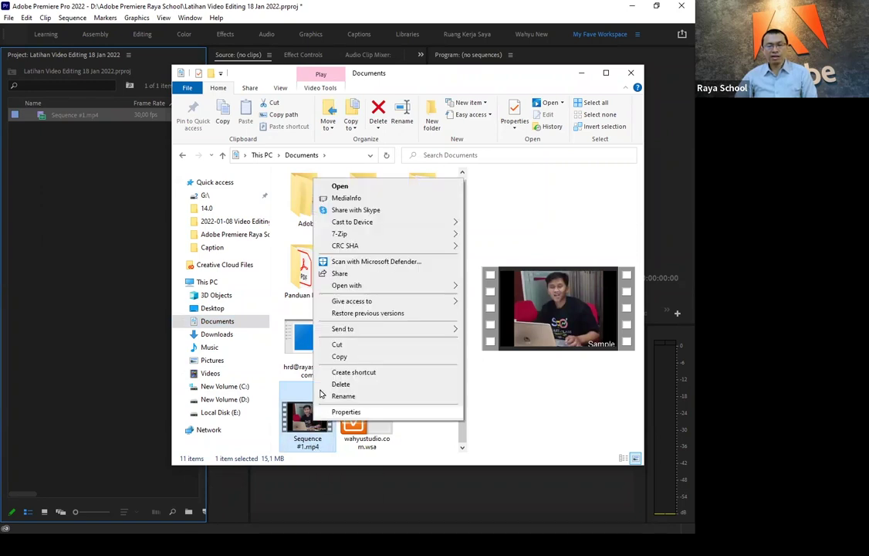
{"action": "left_click", "coordinate": [335, 342]}
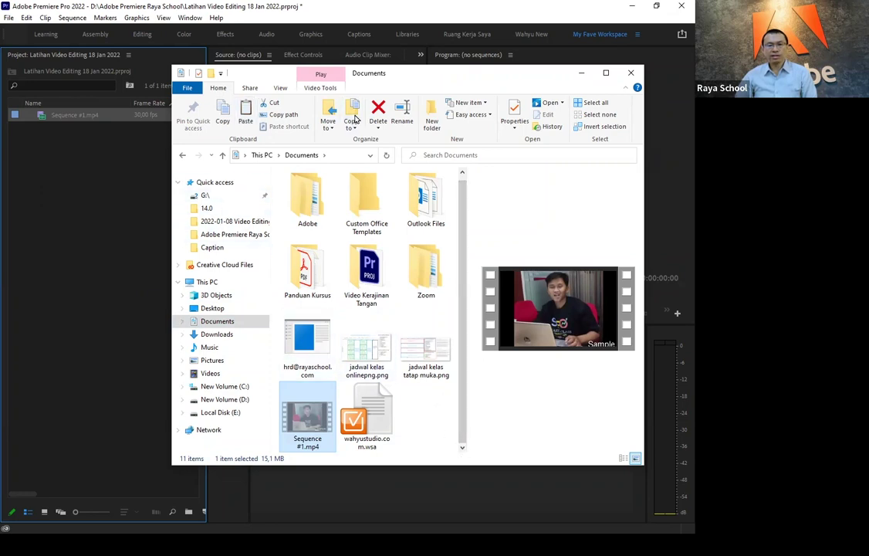
{"action": "left_click", "coordinate": [442, 120]}
{"action": "key", "text": "Return"}
{"action": "double_click", "coordinate": [429, 417]}
{"action": "right_click", "coordinate": [390, 211]}
{"action": "left_click", "coordinate": [407, 298]}
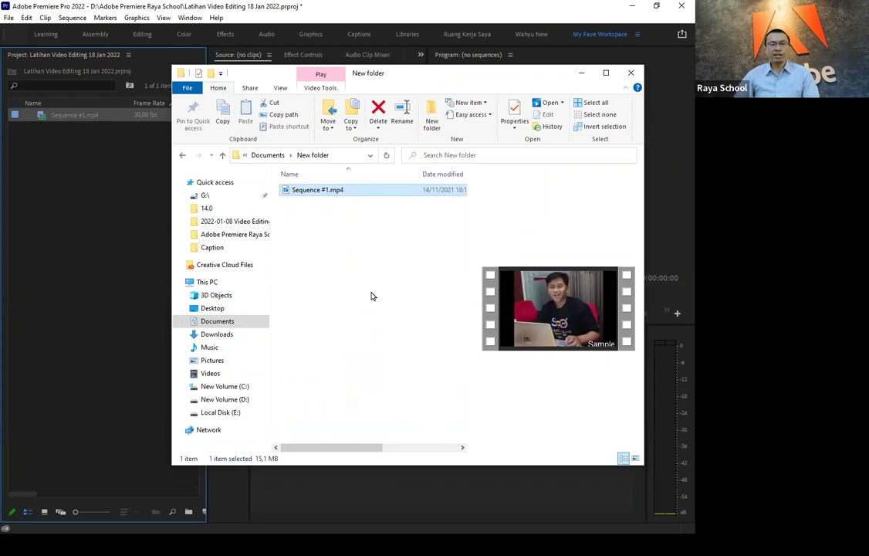
{"action": "left_click", "coordinate": [50, 167]}
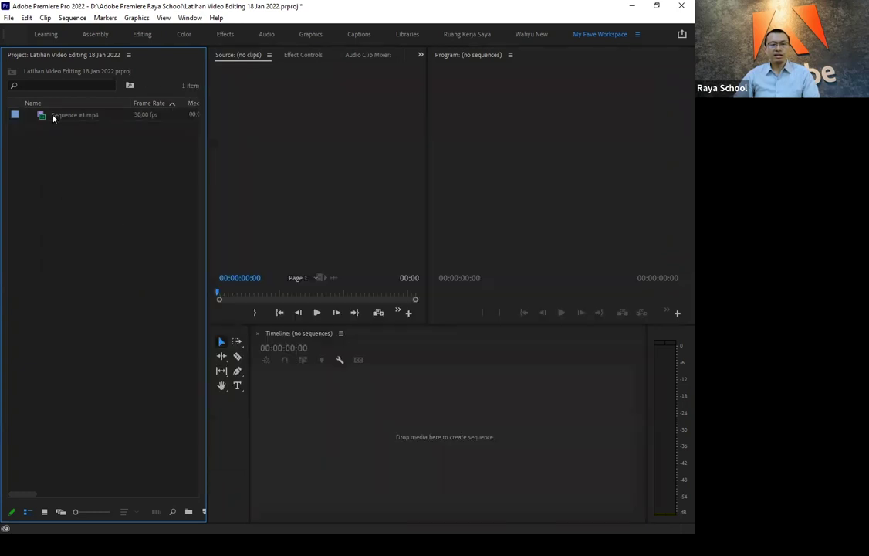
Step: Play Sequence #1.mp4 in the Source monitor, scrubbing to about 7, 15 and 8 seconds, then delete it
{"action": "double_click", "coordinate": [53, 118]}
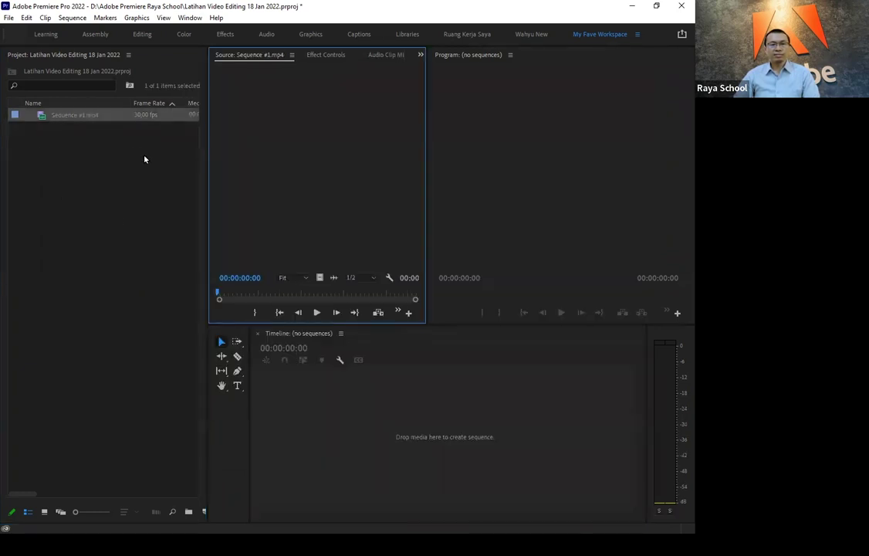
{"action": "left_click", "coordinate": [316, 311]}
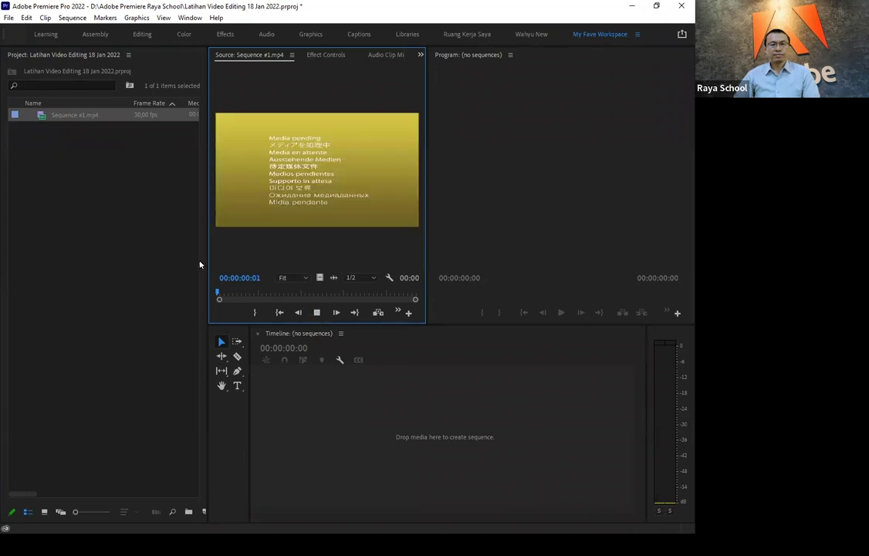
{"action": "left_click", "coordinate": [277, 293]}
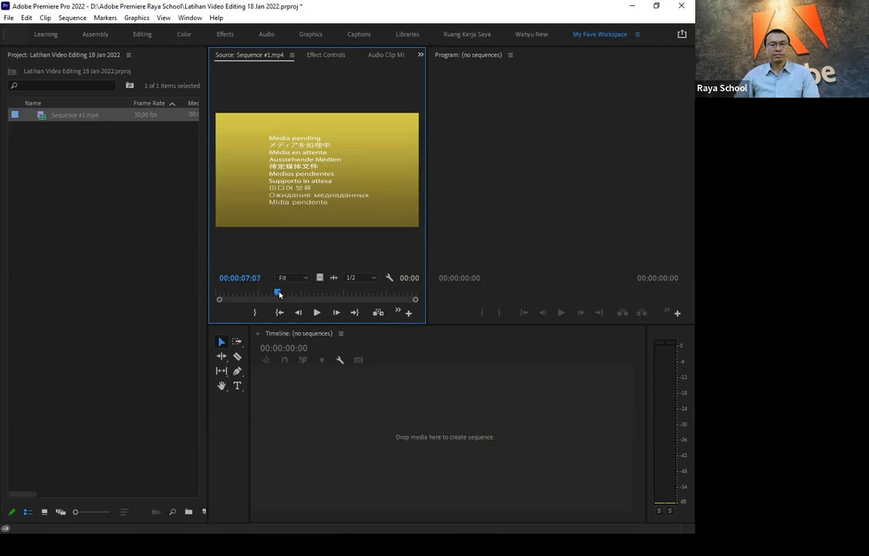
{"action": "left_click", "coordinate": [317, 313]}
{"action": "left_click", "coordinate": [347, 297]}
{"action": "left_click", "coordinate": [317, 313]}
{"action": "left_click", "coordinate": [348, 297]}
{"action": "left_click", "coordinate": [290, 298]}
{"action": "left_click", "coordinate": [77, 115]}
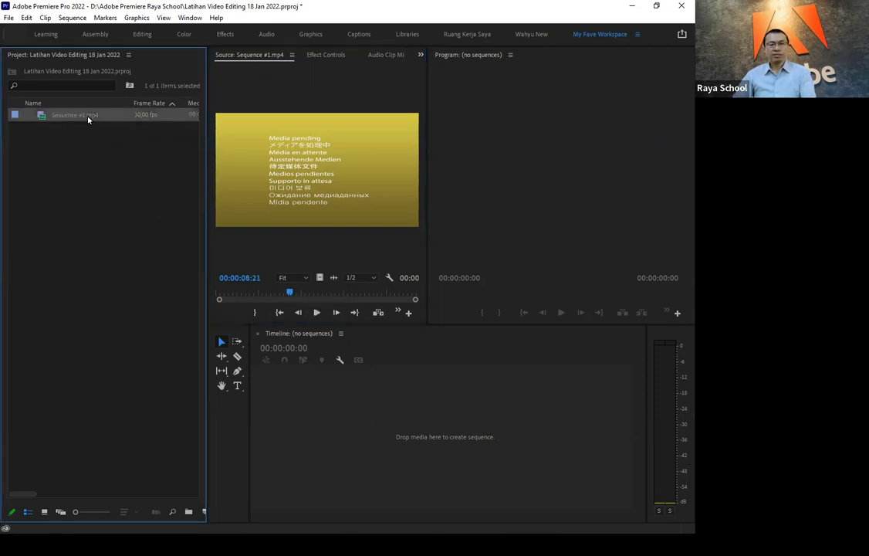
{"action": "key", "text": "Delete"}
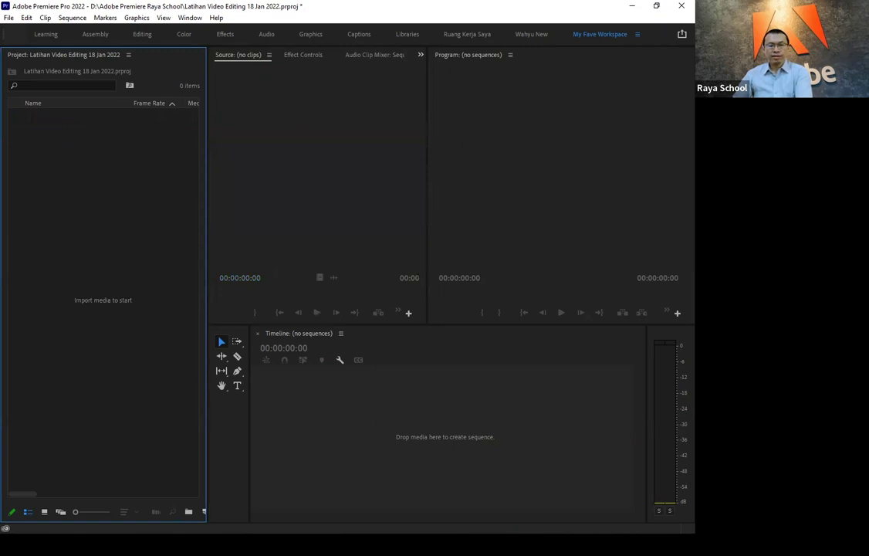
Step: Import Sequence #1.mp4 from Documents > New folder into the Premiere project
{"action": "key", "text": "alt+Tab"}
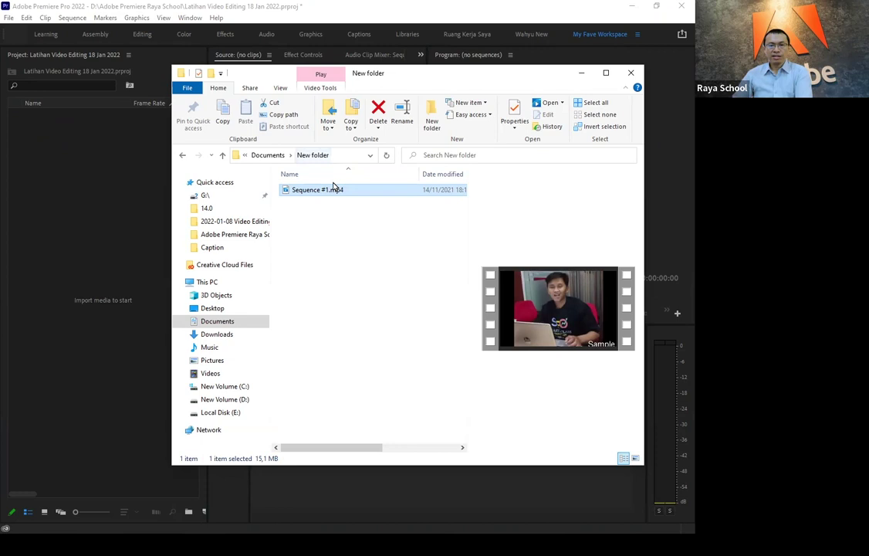
{"action": "left_click_drag", "start_coordinate": [309, 192], "coordinate": [108, 207]}
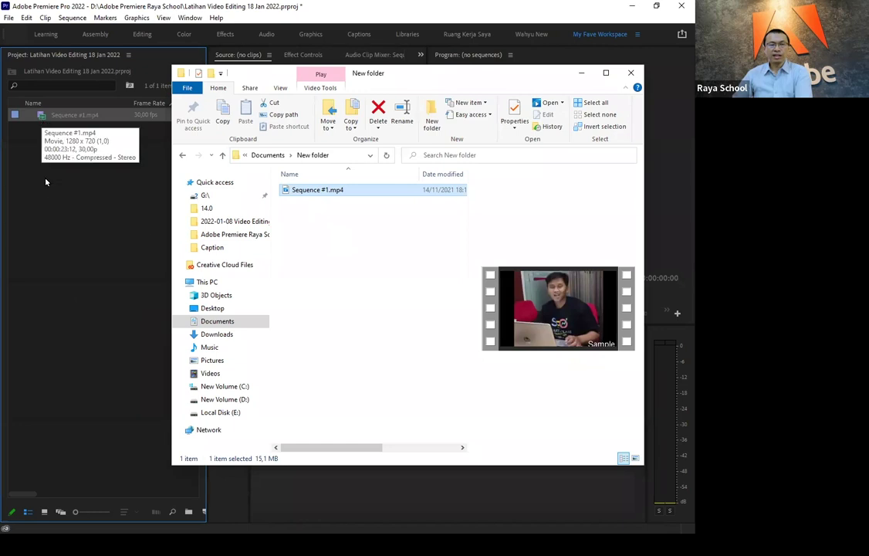
{"action": "left_click", "coordinate": [38, 125]}
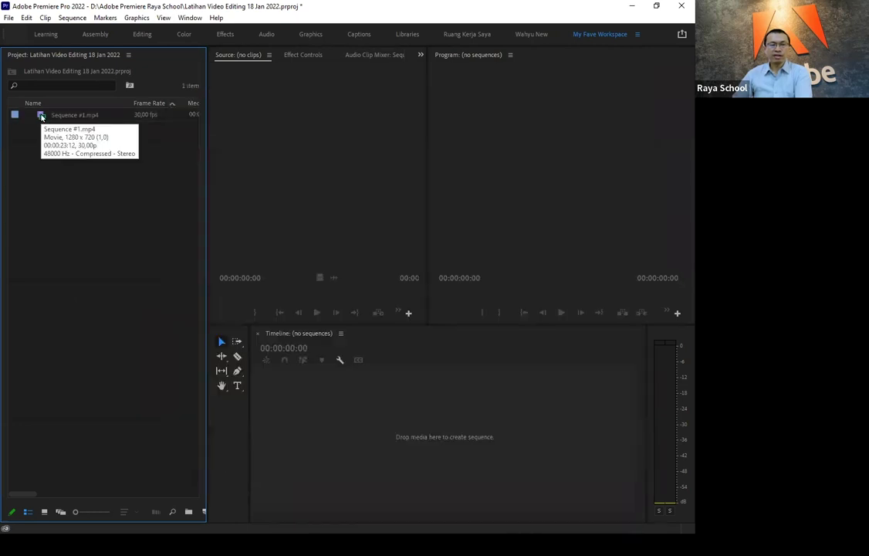
Step: Preview Sequence #1.mp4, stop playback, delete it from the project, and return to Explorer
{"action": "double_click", "coordinate": [41, 116]}
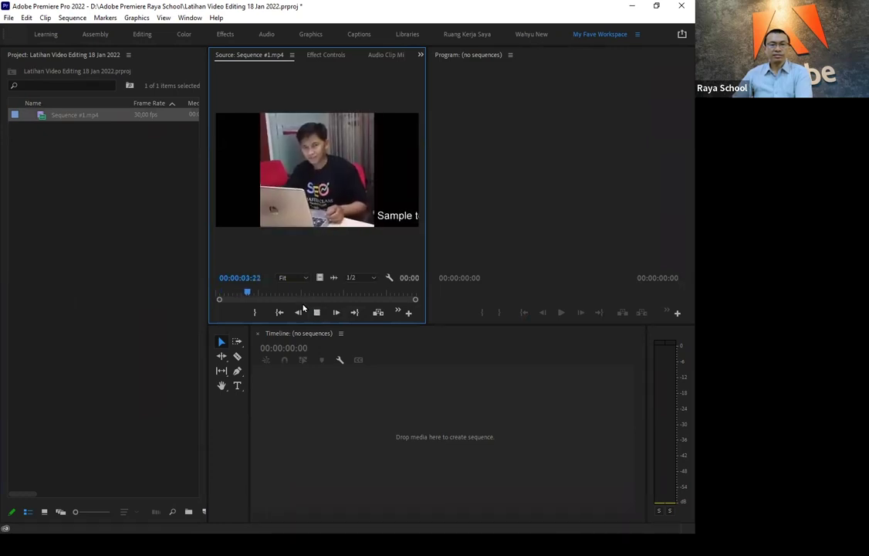
{"action": "left_click", "coordinate": [315, 313]}
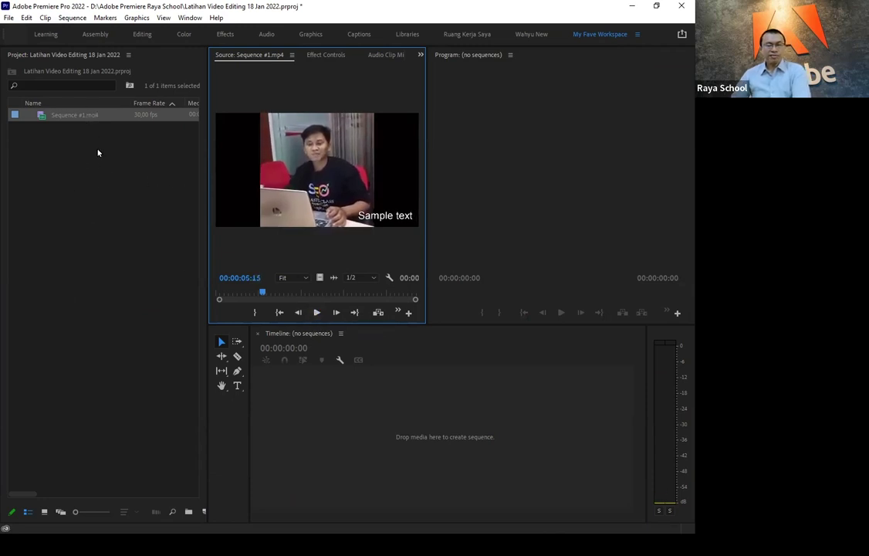
{"action": "left_click", "coordinate": [85, 115]}
{"action": "left_click", "coordinate": [71, 140]}
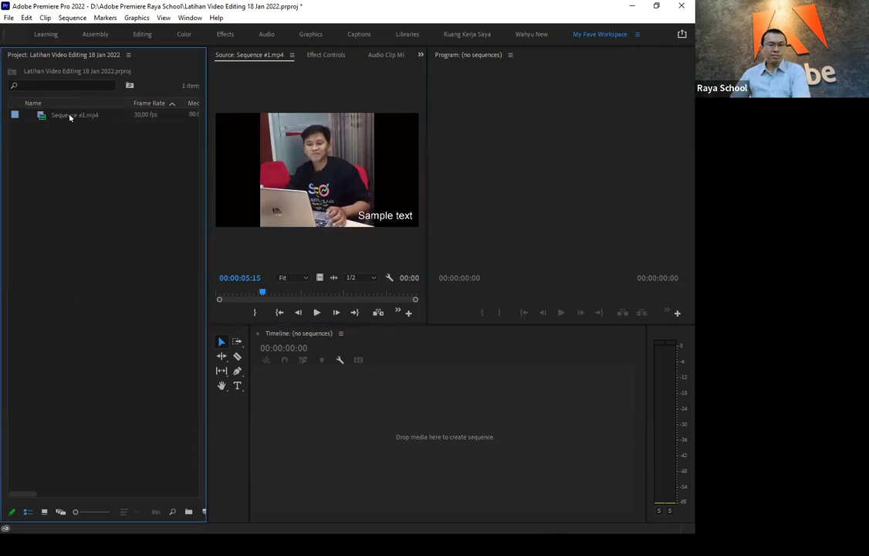
{"action": "key", "text": "Delete"}
{"action": "left_click", "coordinate": [221, 532]}
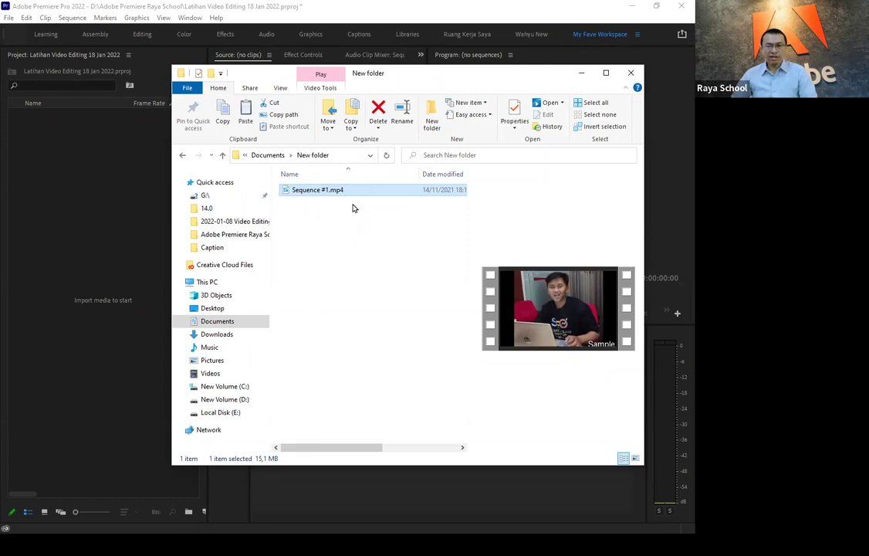
Step: Paste Sequence #1.mp4 into Documents and check that New folder is empty
{"action": "left_click", "coordinate": [254, 154]}
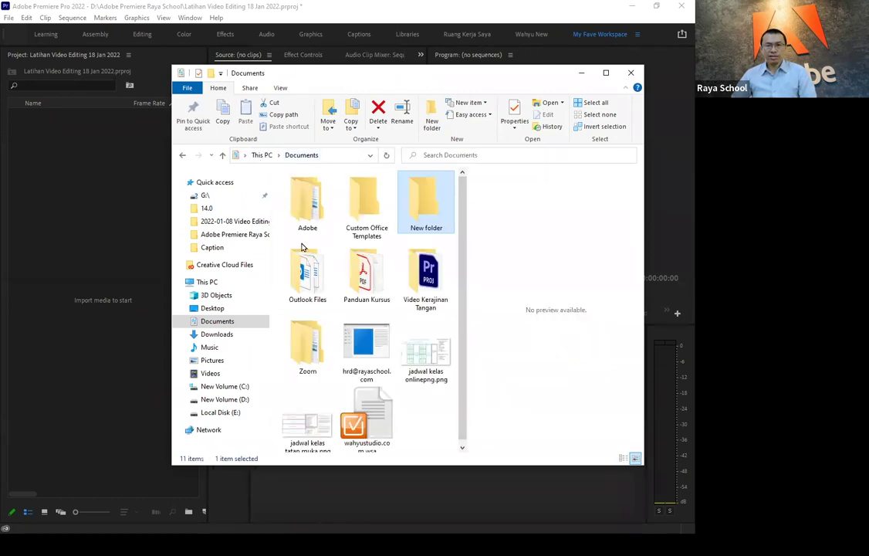
{"action": "key", "text": "ctrl+v"}
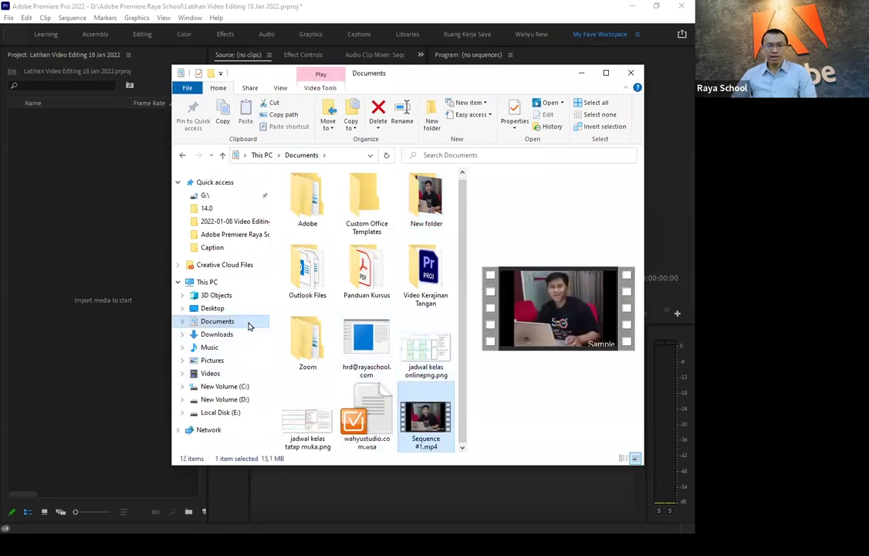
{"action": "left_click", "coordinate": [248, 323]}
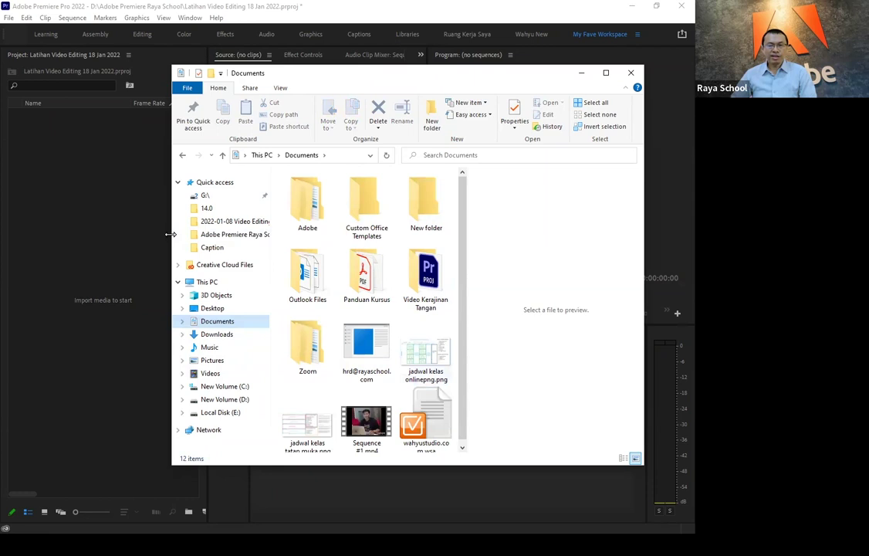
{"action": "left_click_drag", "start_coordinate": [171, 241], "coordinate": [14, 241]}
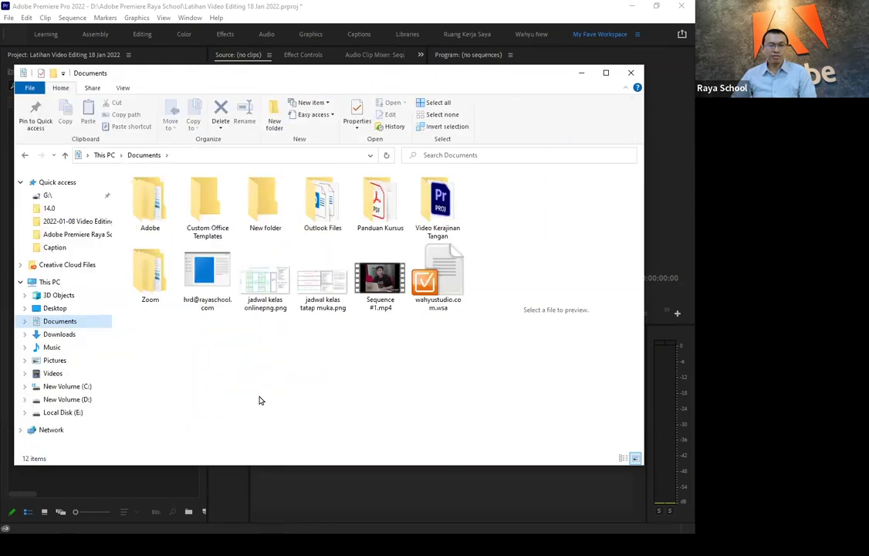
{"action": "left_click", "coordinate": [266, 214]}
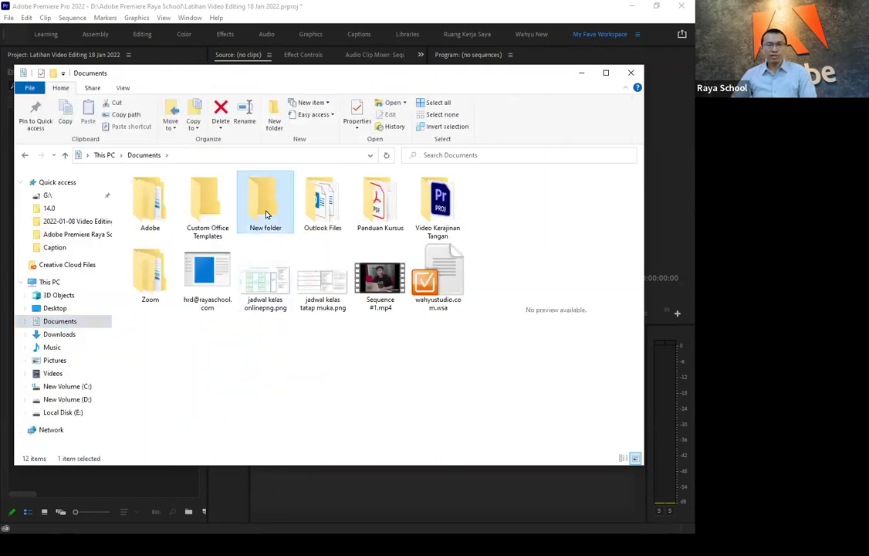
{"action": "double_click", "coordinate": [266, 215]}
{"action": "left_click", "coordinate": [24, 158]}
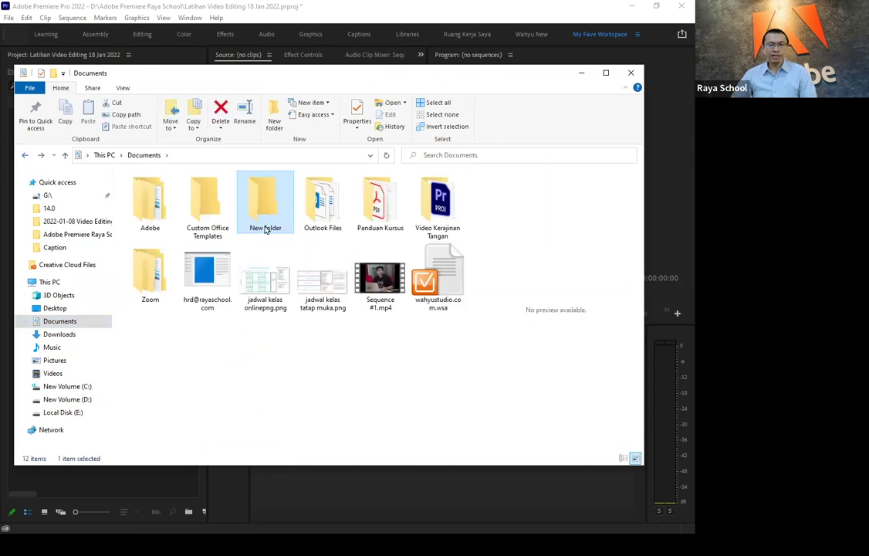
Step: Rename New folder to 'Proyek Video Latihan Premiere' and open it
{"action": "key", "text": "F2"}
{"action": "type", "text": "P"}
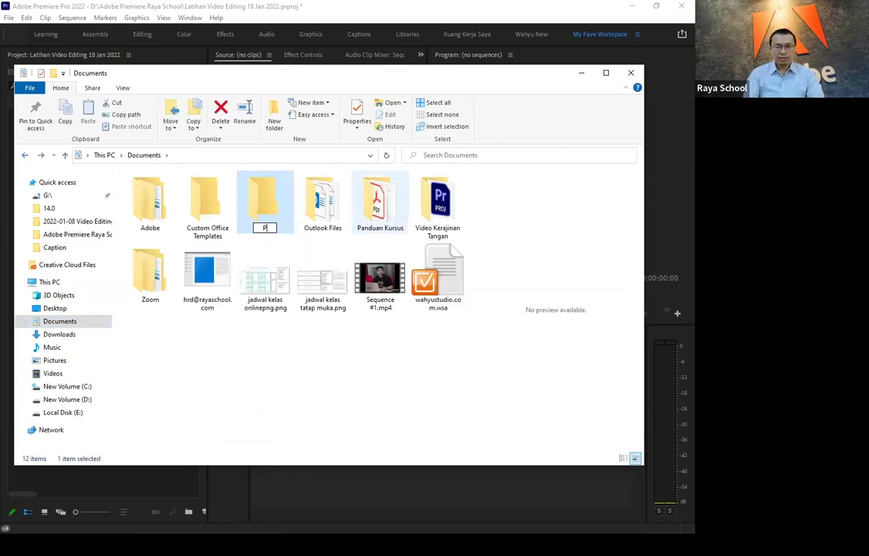
{"action": "type", "text": "royek Video Latihan Premiere"}
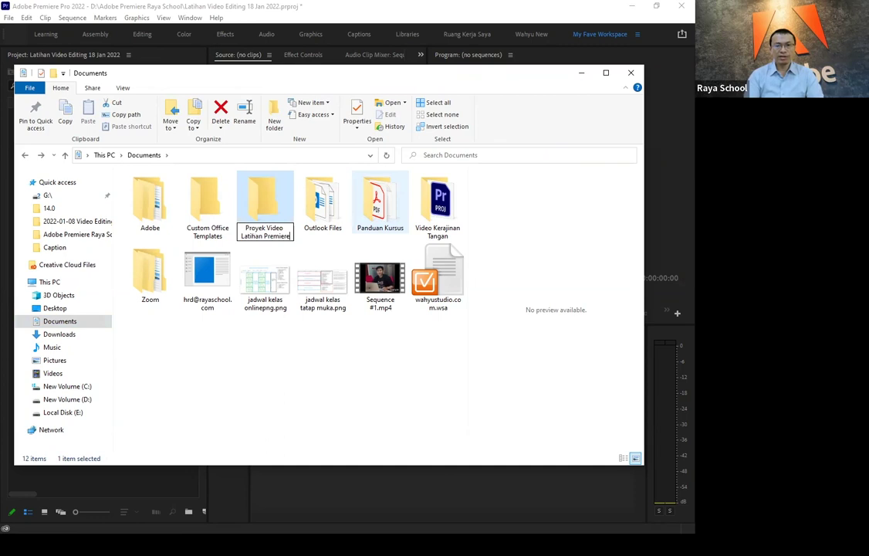
{"action": "key", "text": "Return"}
{"action": "double_click", "coordinate": [263, 193]}
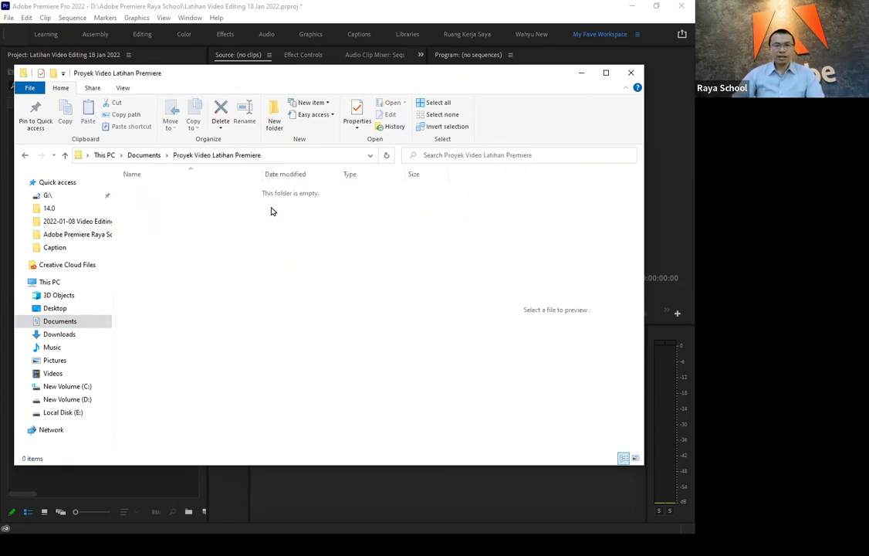
Step: Create three subfolders named Video, Audio and Images
{"action": "left_click", "coordinate": [272, 115]}
{"action": "type", "text": "Video"}
{"action": "key", "text": "Return"}
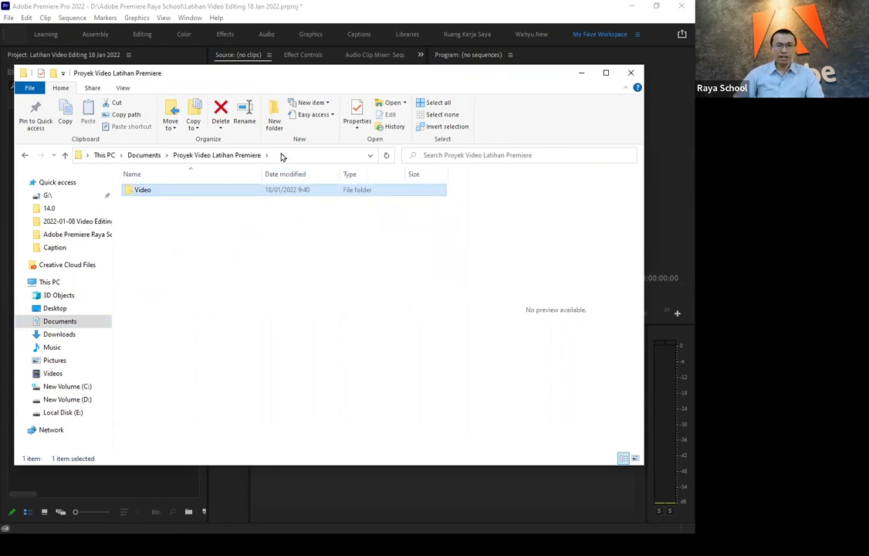
{"action": "left_click", "coordinate": [274, 116]}
{"action": "type", "text": "Aud"}
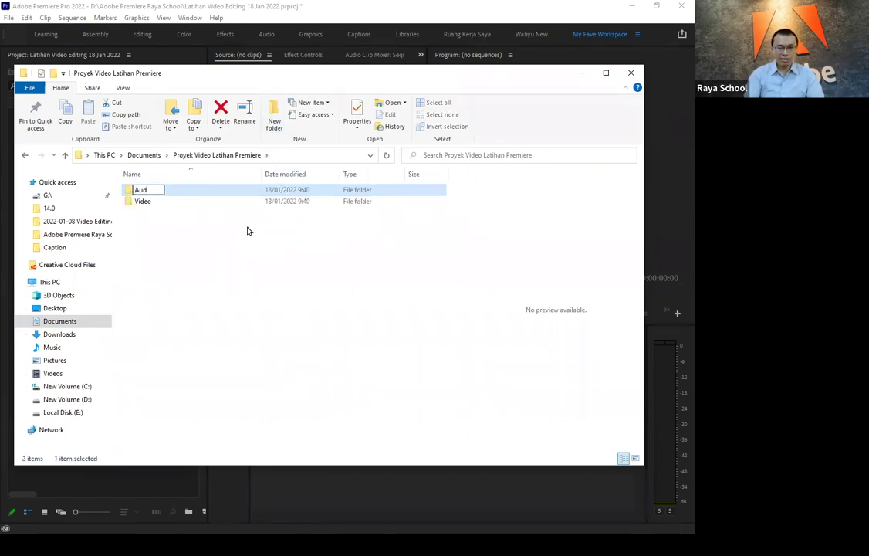
{"action": "type", "text": "io"}
{"action": "key", "text": "Return"}
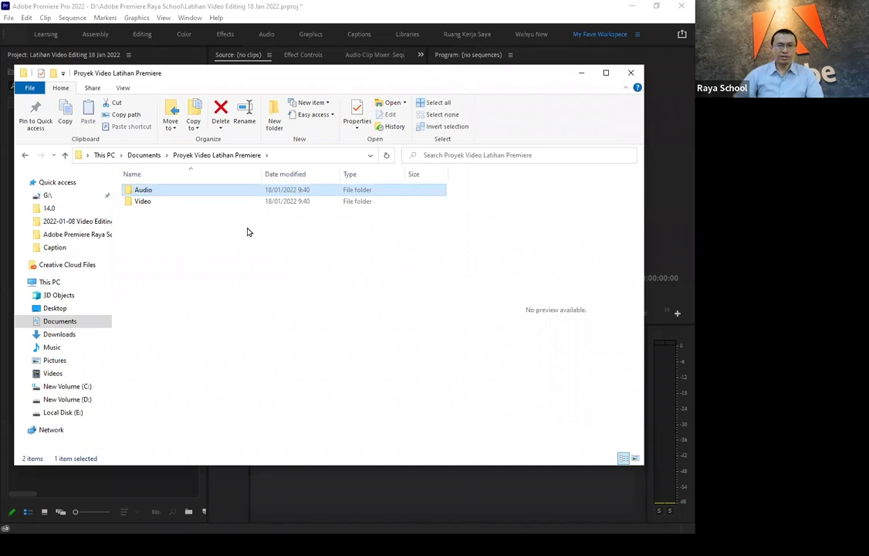
{"action": "key", "text": "ctrl+shift+n"}
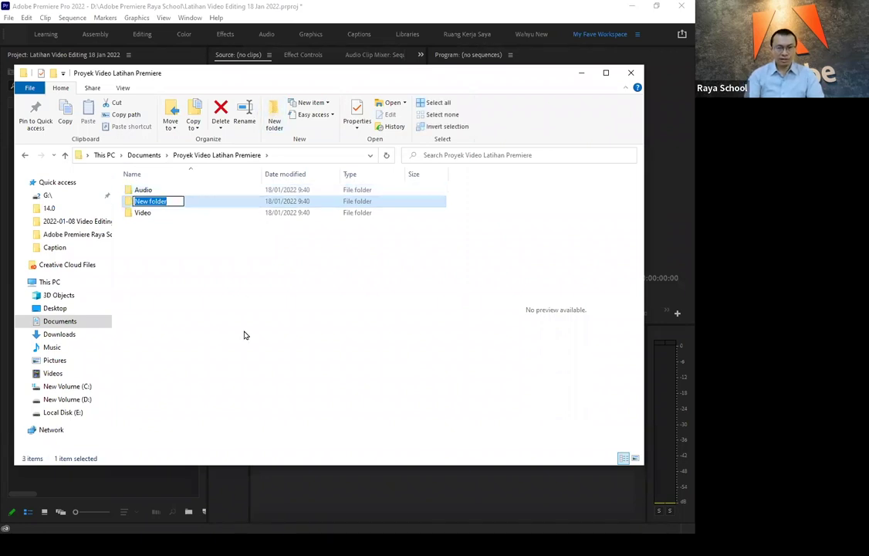
{"action": "type", "text": "Images"}
{"action": "key", "text": "Return"}
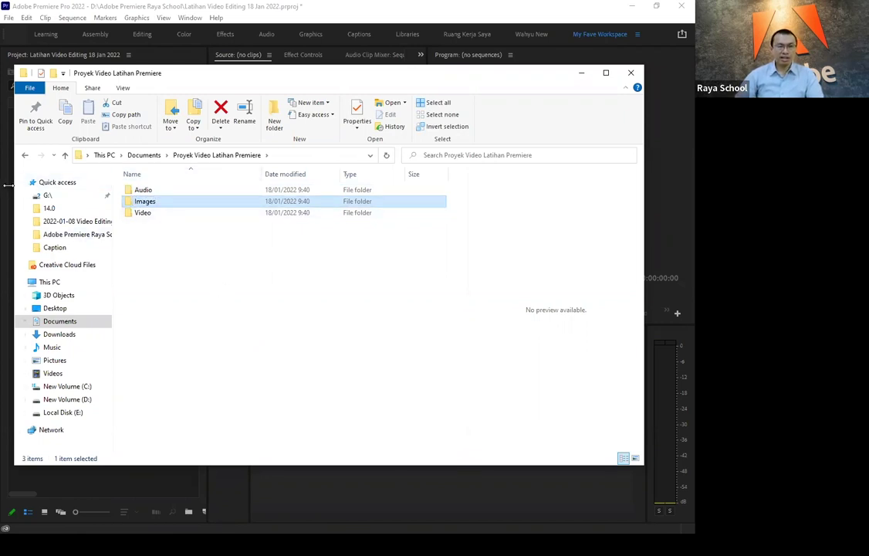
Step: Shrink the Explorer window to reveal Premiere and enter the Video subfolder
{"action": "left_click_drag", "start_coordinate": [11, 185], "coordinate": [162, 185]}
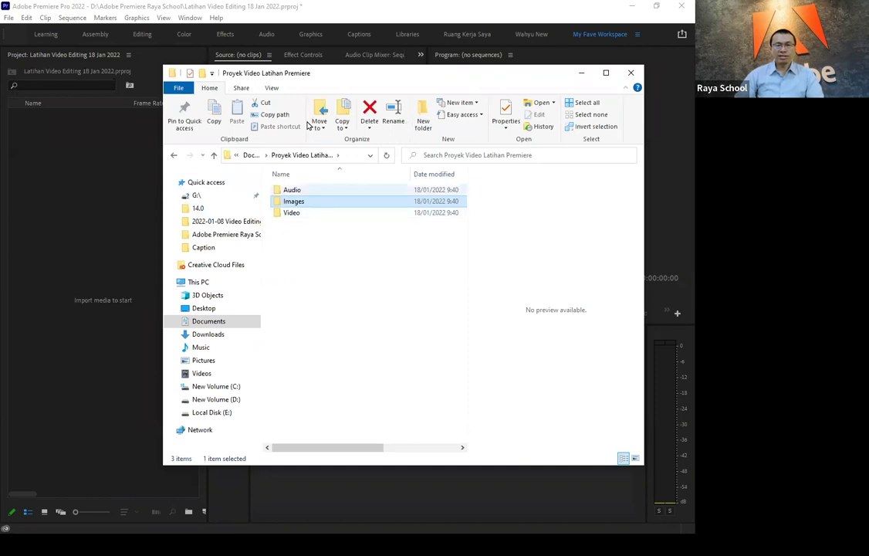
{"action": "left_click_drag", "start_coordinate": [326, 78], "coordinate": [191, 44]}
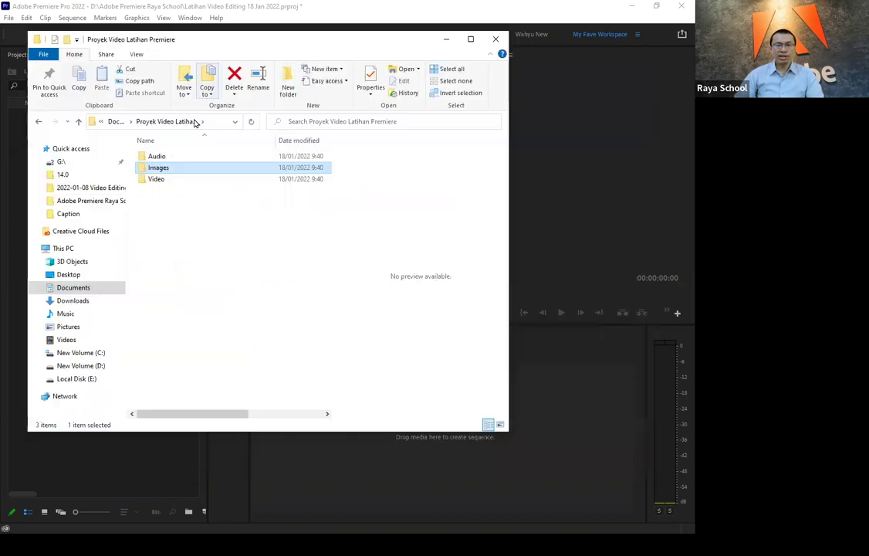
{"action": "double_click", "coordinate": [157, 179]}
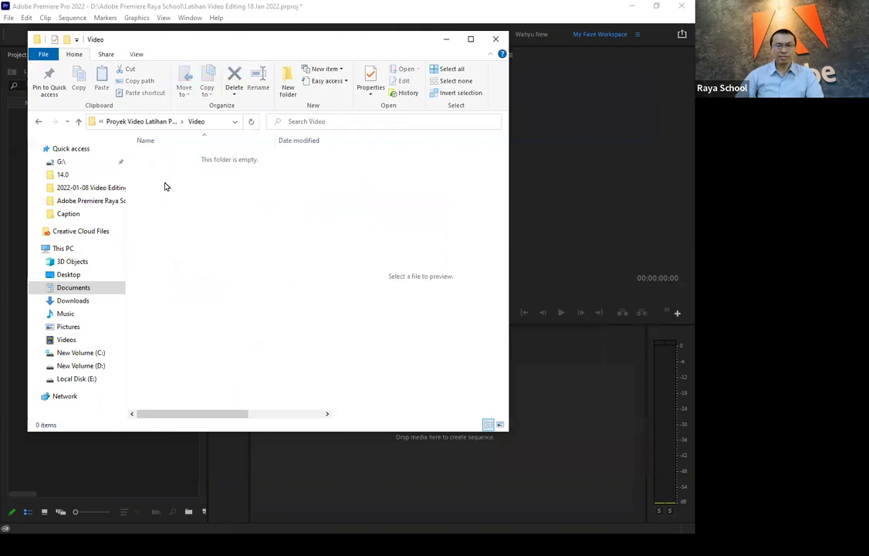
Step: Copy Sequence #1.mp4 from Documents into Proyek Video Latihan Premiere\Video, then return to Documents
{"action": "left_click", "coordinate": [139, 121]}
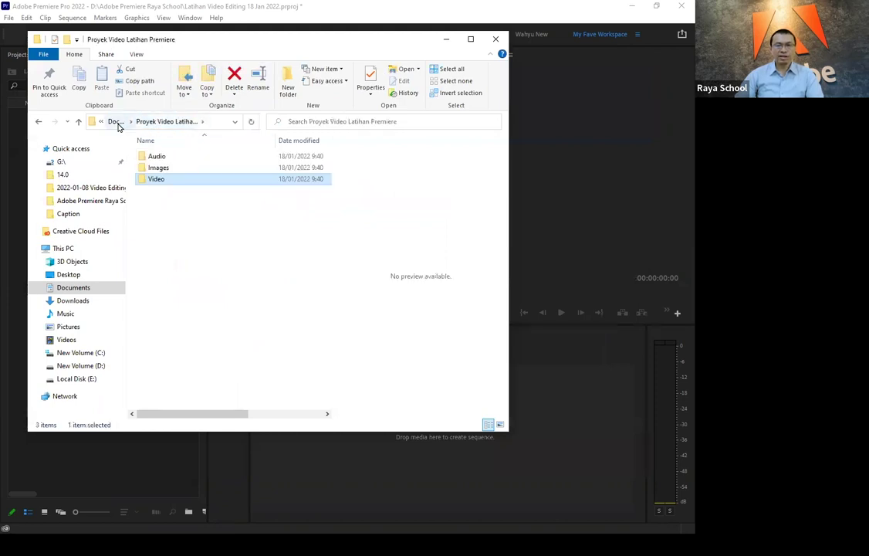
{"action": "left_click", "coordinate": [116, 121]}
{"action": "left_click", "coordinate": [224, 388]}
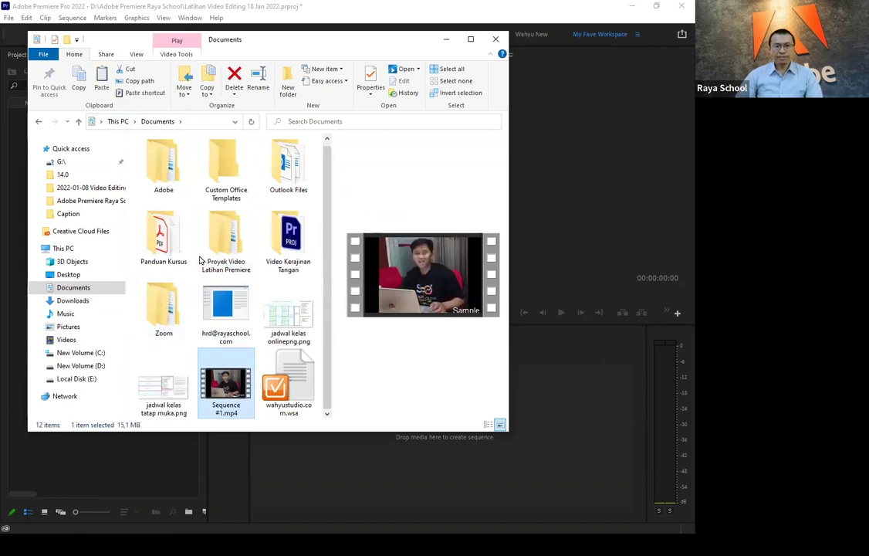
{"action": "double_click", "coordinate": [223, 234]}
{"action": "double_click", "coordinate": [155, 179]}
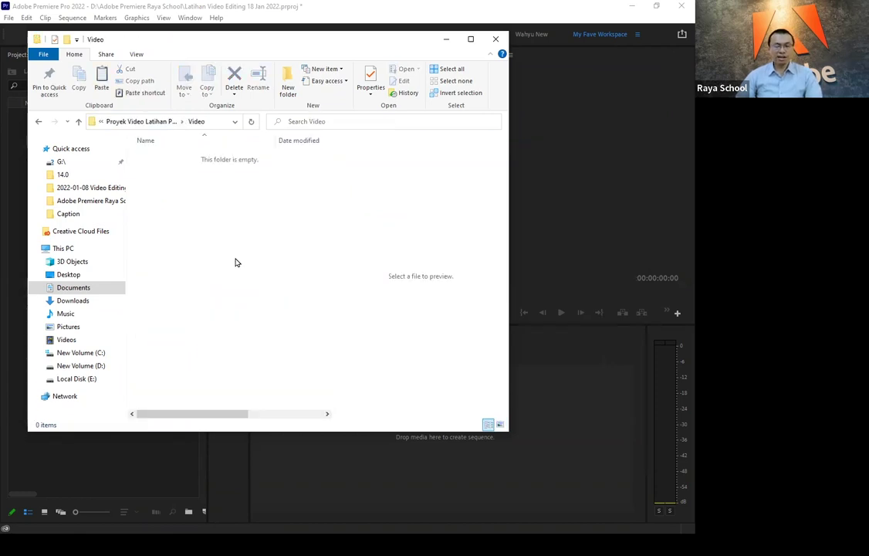
{"action": "key", "text": "ctrl+v"}
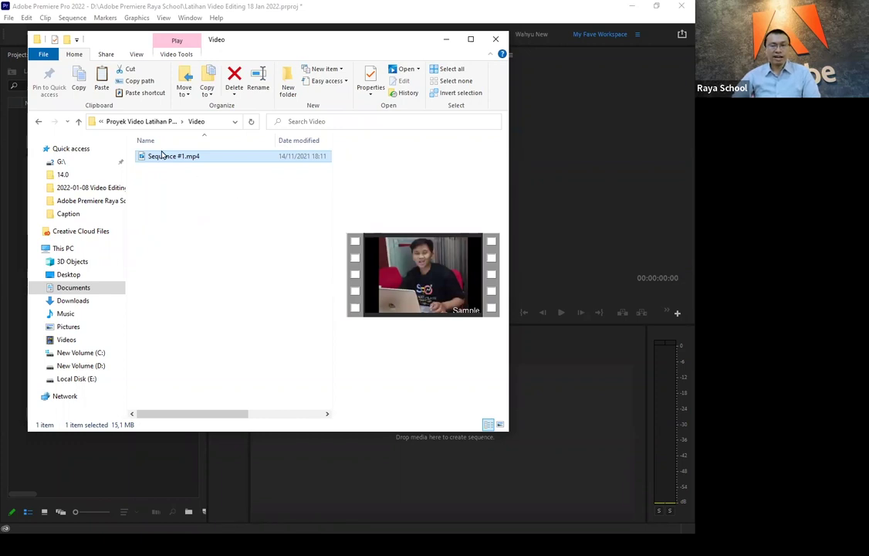
{"action": "left_click", "coordinate": [143, 121]}
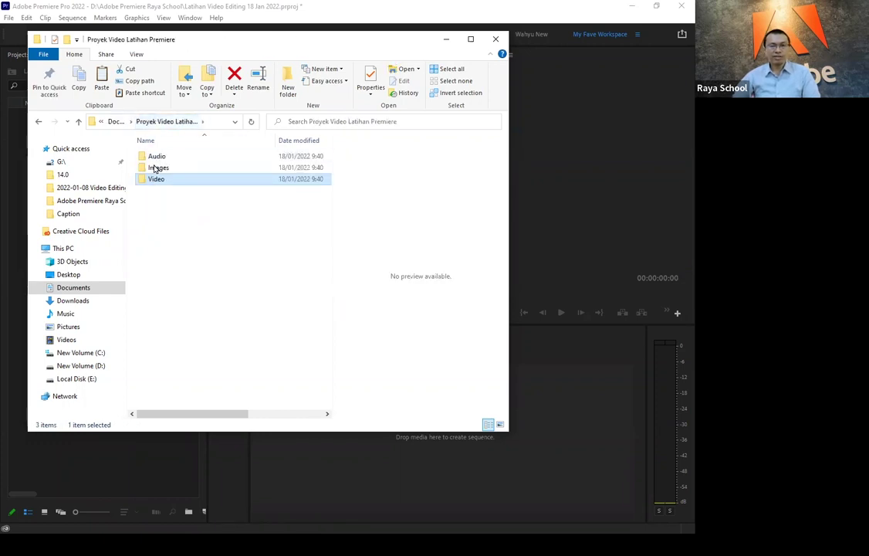
{"action": "left_click", "coordinate": [155, 122]}
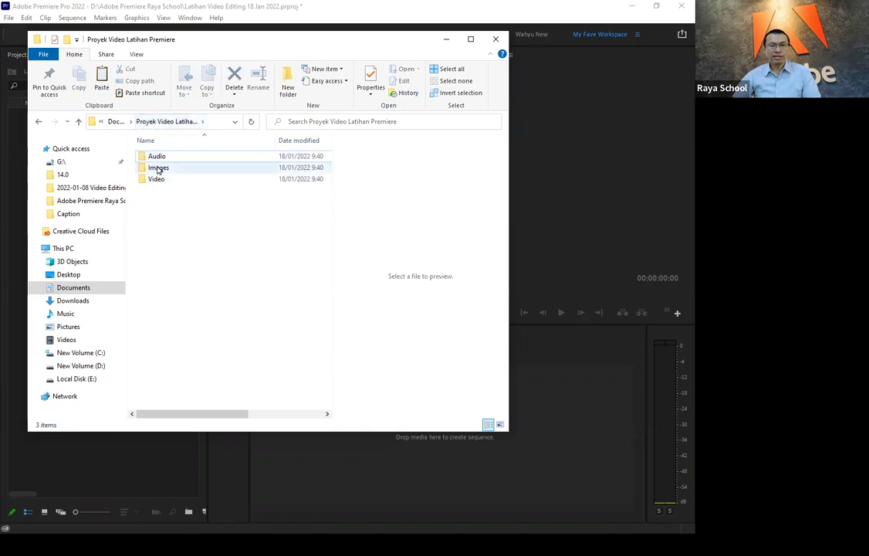
{"action": "left_click", "coordinate": [115, 121]}
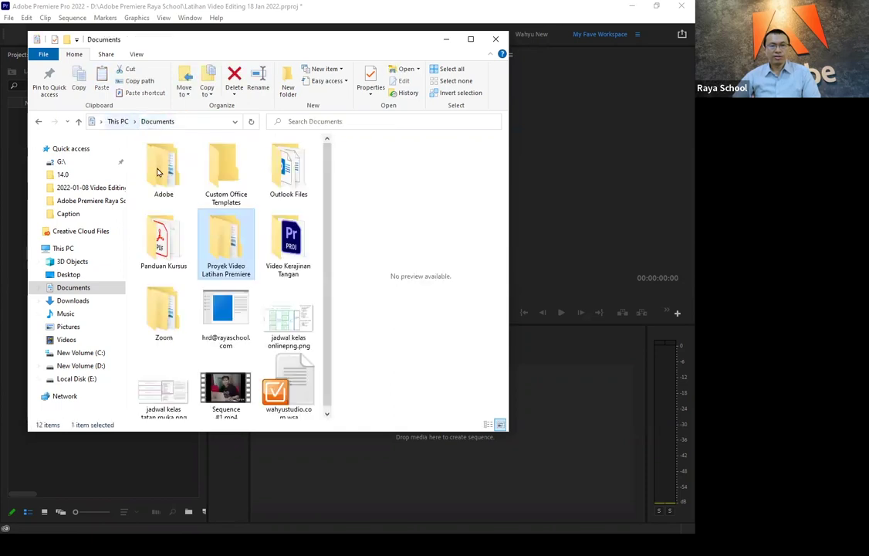
Step: Copy 01_X1_Extreme_Life_Style_photography.jpg from Downloads\Gambar into the project's Images folder
{"action": "left_click", "coordinate": [82, 302]}
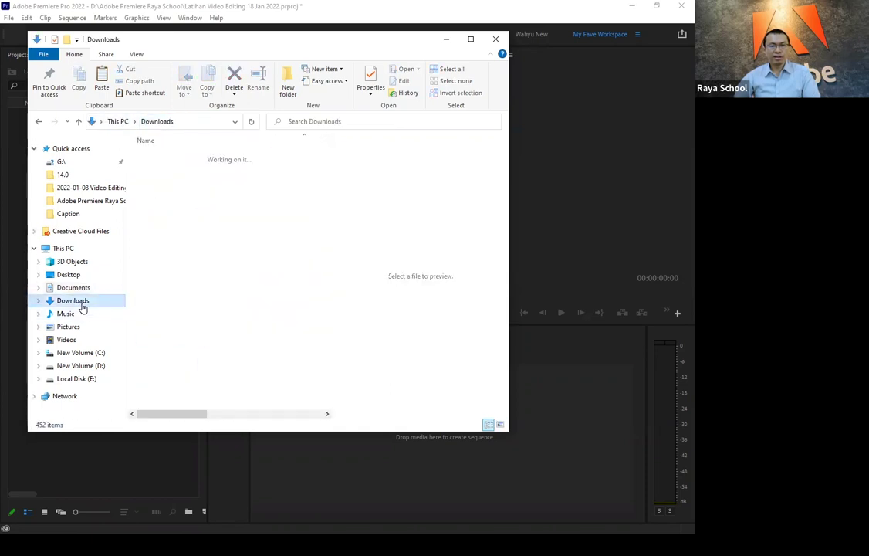
{"action": "double_click", "coordinate": [179, 268]}
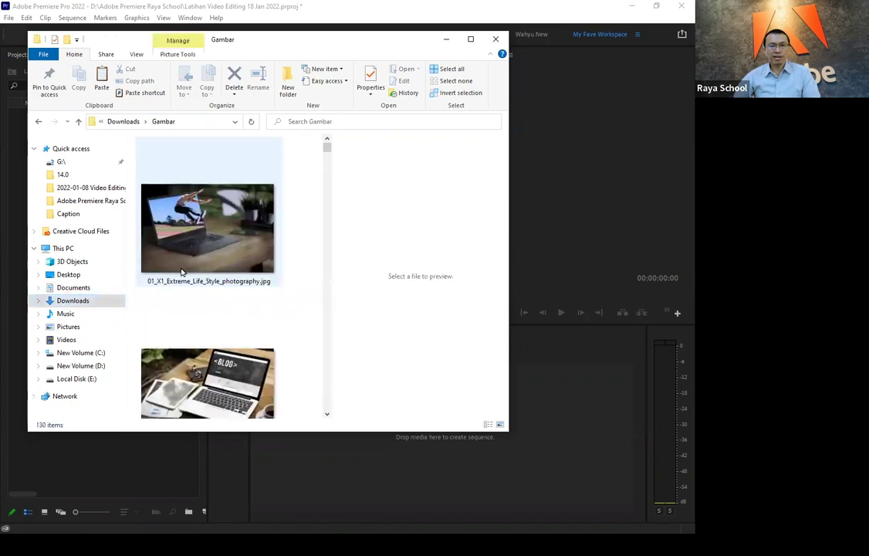
{"action": "left_click", "coordinate": [239, 253]}
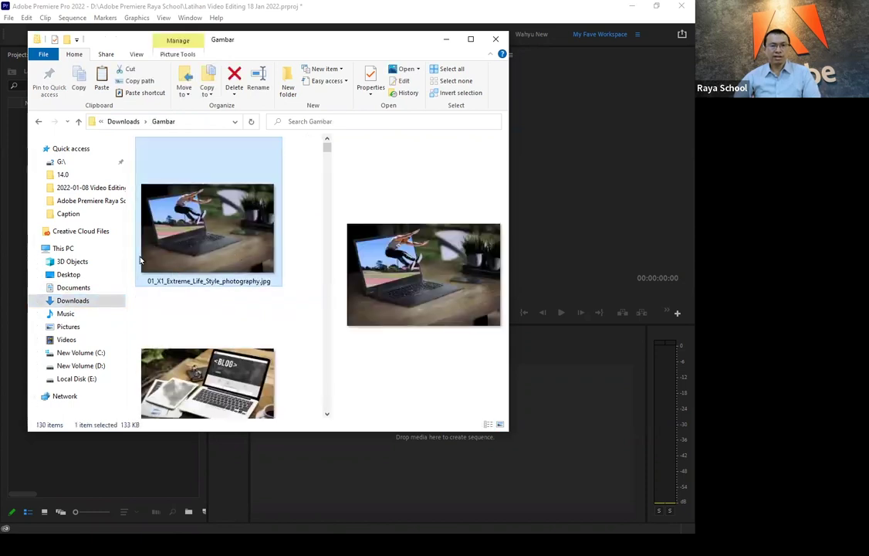
{"action": "left_click", "coordinate": [83, 289]}
{"action": "double_click", "coordinate": [234, 224]}
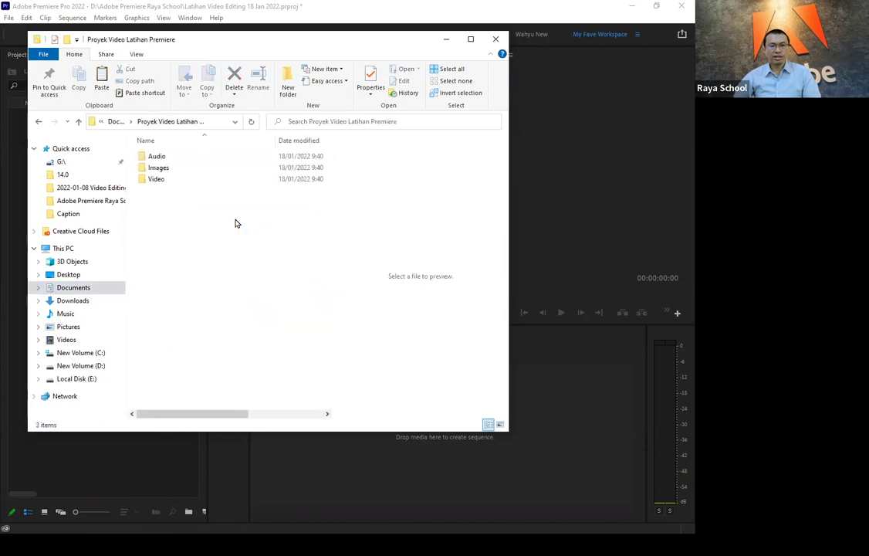
{"action": "double_click", "coordinate": [169, 175]}
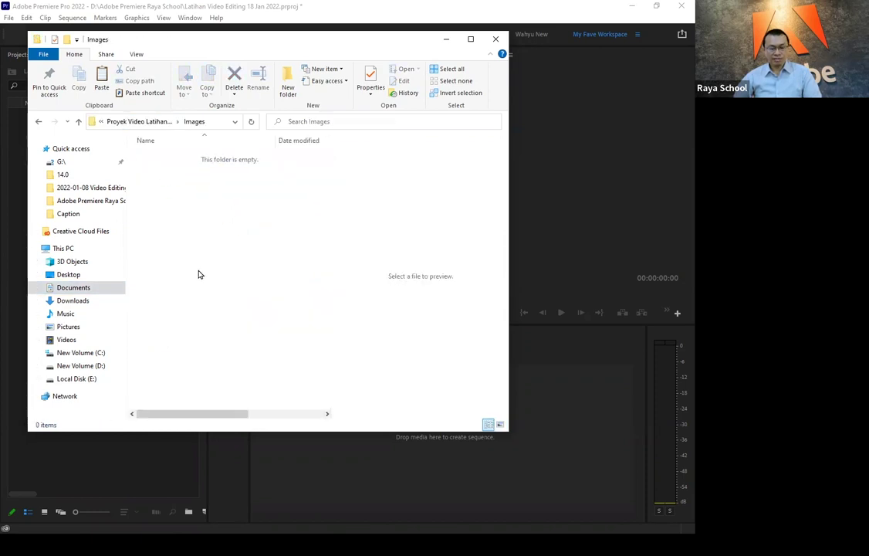
{"action": "key", "text": "ctrl+v"}
{"action": "left_click", "coordinate": [153, 121]}
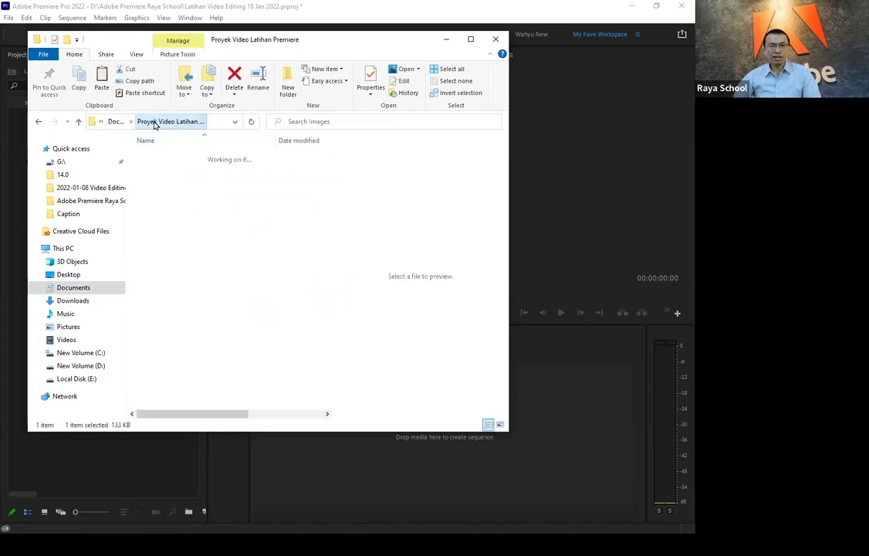
Step: Copy Bay Street Billionaires - Squadda B.mp3 from D:\Adobe Premiere Raya School\Audio into the project's Audio folder
{"action": "left_click", "coordinate": [85, 365]}
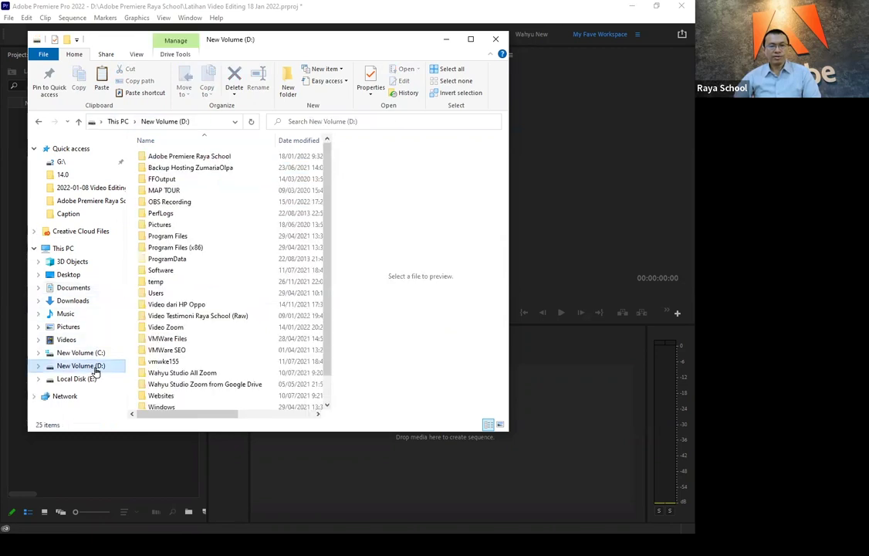
{"action": "double_click", "coordinate": [215, 156]}
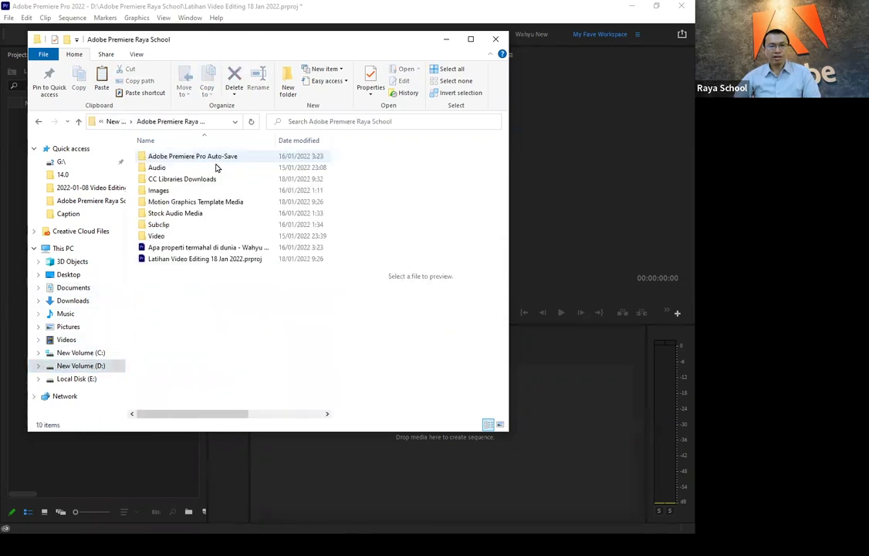
{"action": "double_click", "coordinate": [162, 168]}
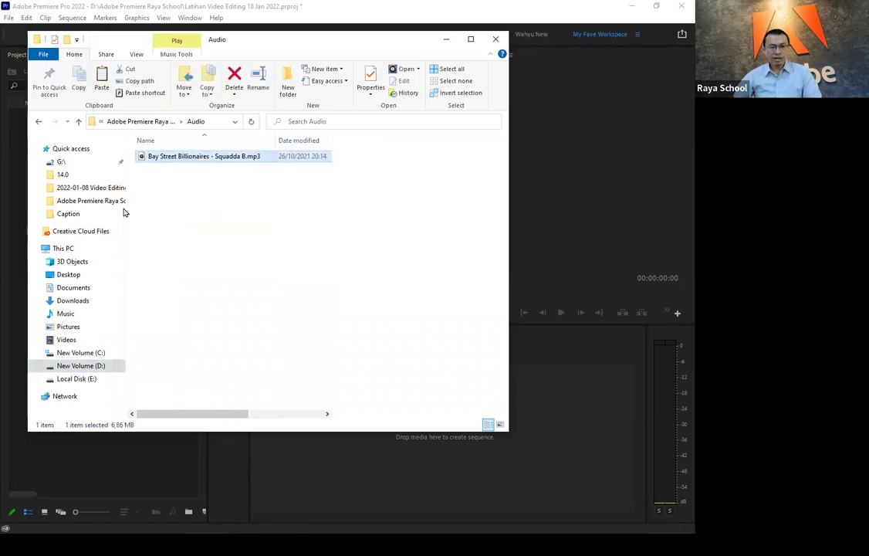
{"action": "left_click", "coordinate": [58, 286]}
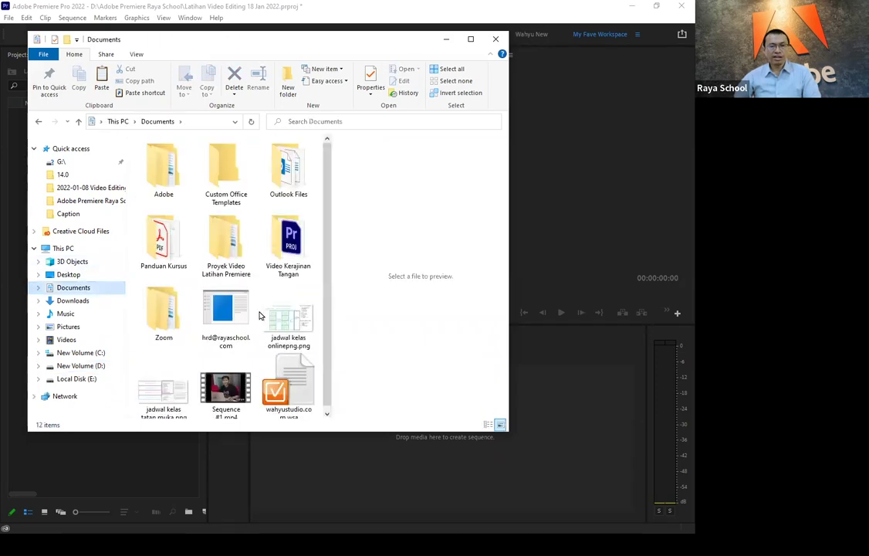
{"action": "double_click", "coordinate": [225, 243]}
{"action": "double_click", "coordinate": [167, 158]}
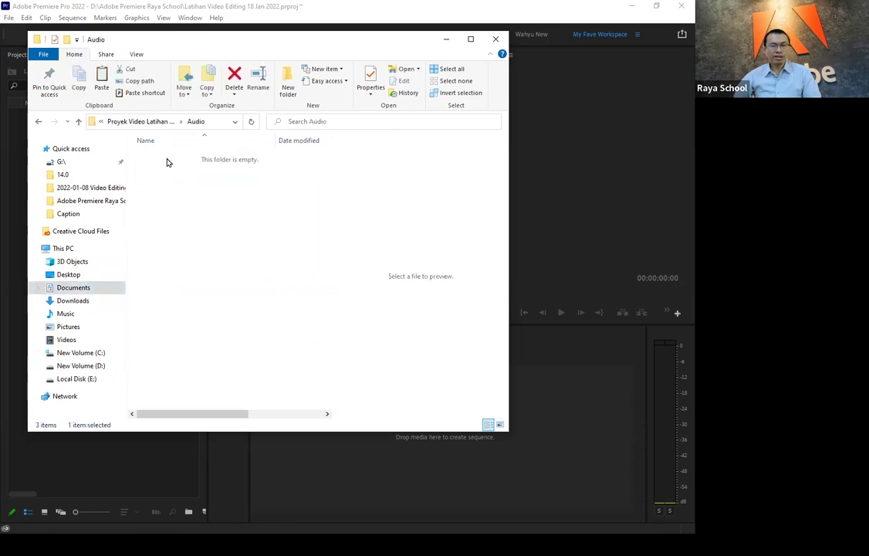
{"action": "key", "text": "ctrl+v"}
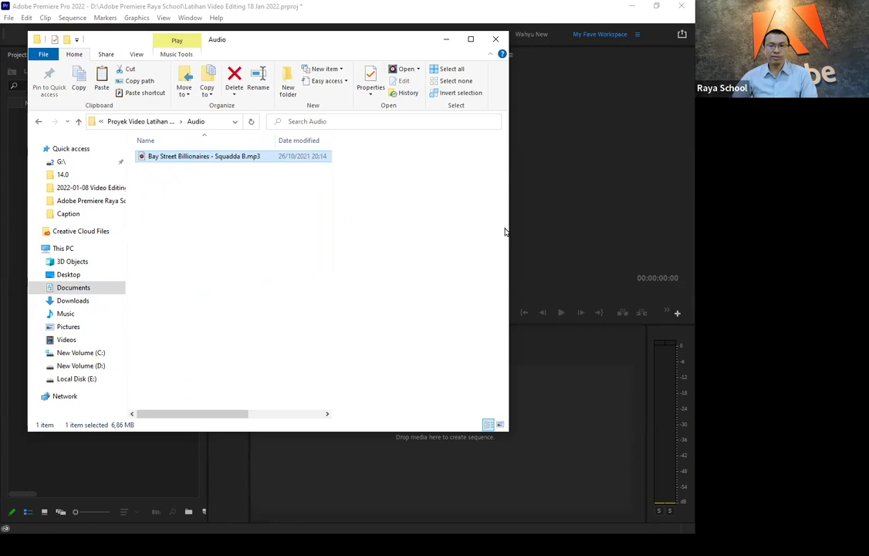
{"action": "left_click_drag", "start_coordinate": [506, 223], "coordinate": [596, 223]}
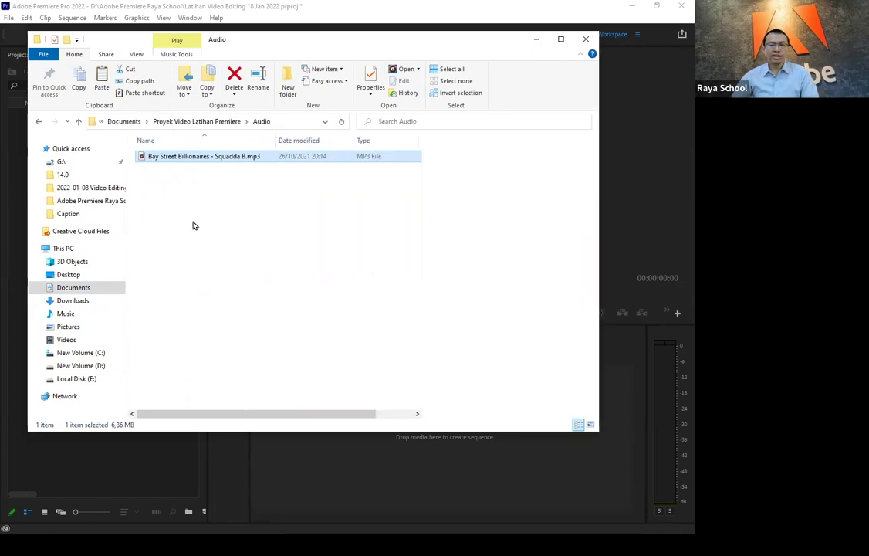
Step: Confirm the Audio, Images and Video subfolders each hold their file, then reveal Premiere's Project panel
{"action": "left_click", "coordinate": [121, 121]}
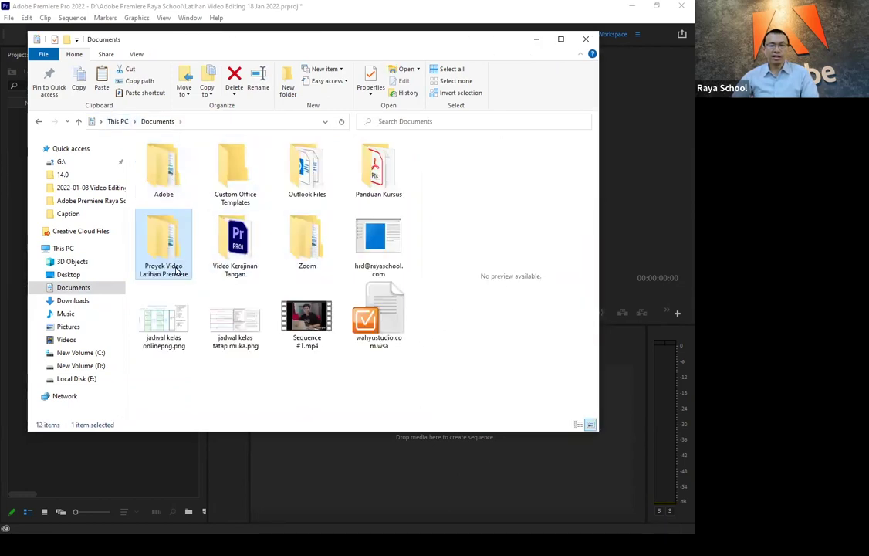
{"action": "double_click", "coordinate": [167, 251]}
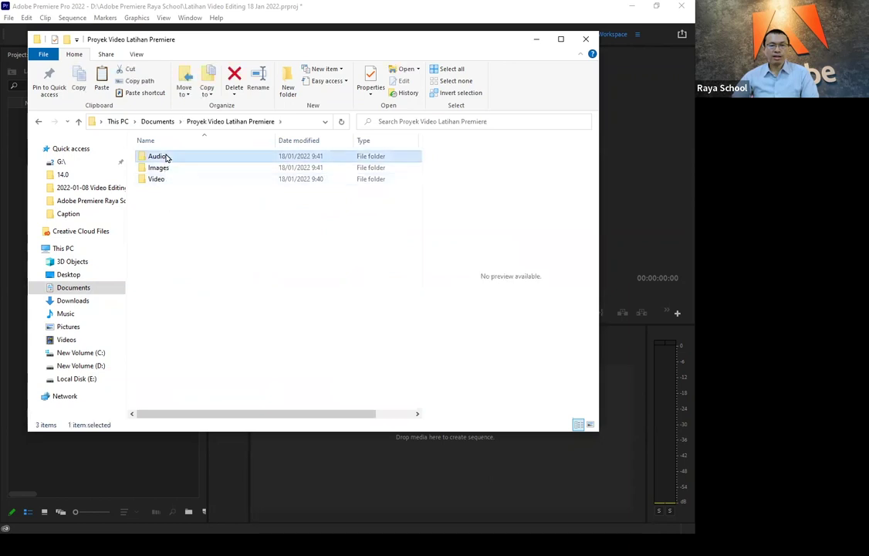
{"action": "double_click", "coordinate": [167, 157]}
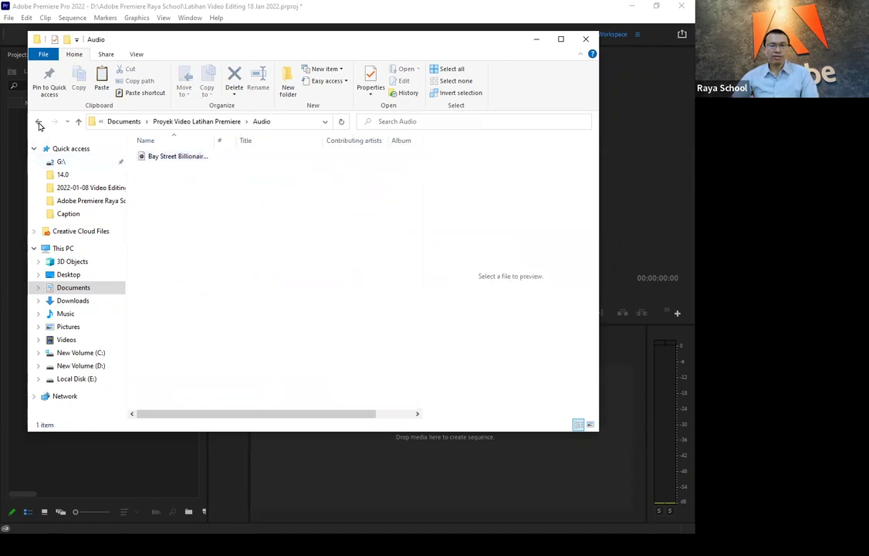
{"action": "left_click", "coordinate": [39, 121]}
{"action": "double_click", "coordinate": [164, 168]}
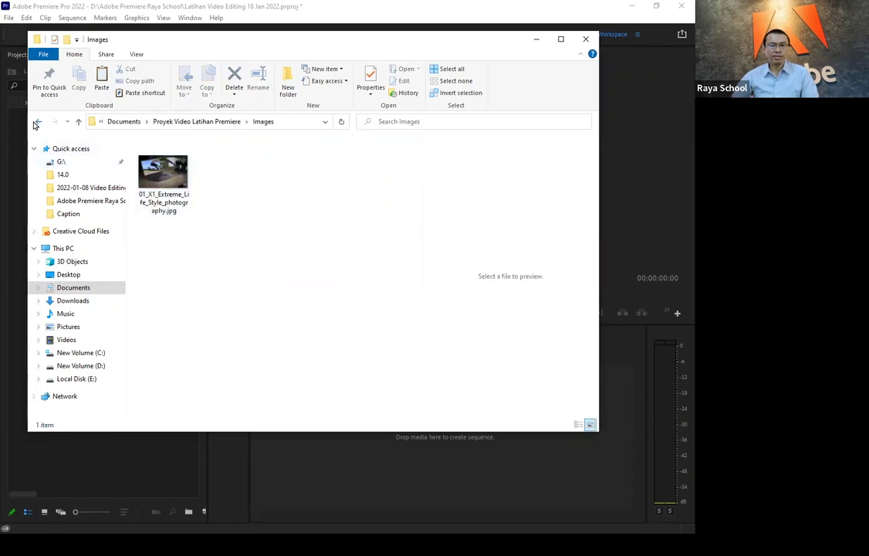
{"action": "left_click", "coordinate": [38, 121]}
{"action": "double_click", "coordinate": [156, 179]}
{"action": "left_click", "coordinate": [39, 121]}
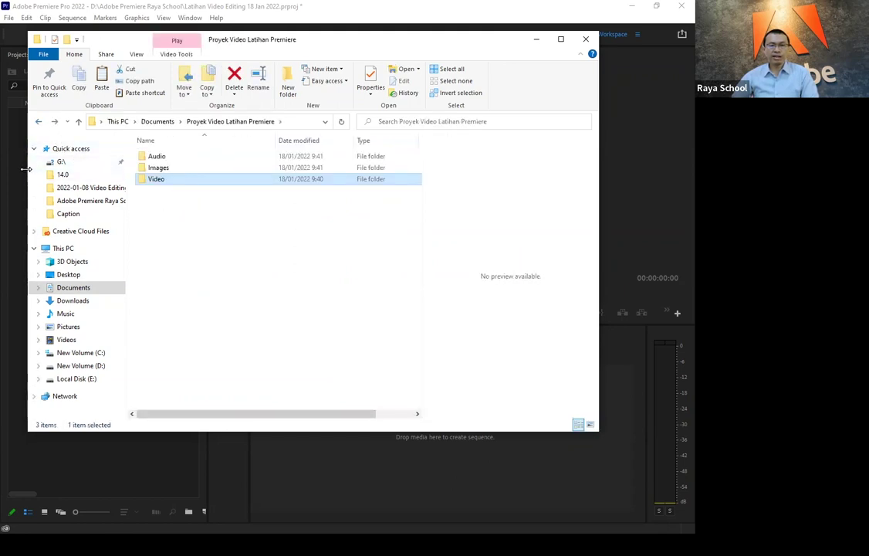
{"action": "left_click_drag", "start_coordinate": [26, 168], "coordinate": [231, 169]}
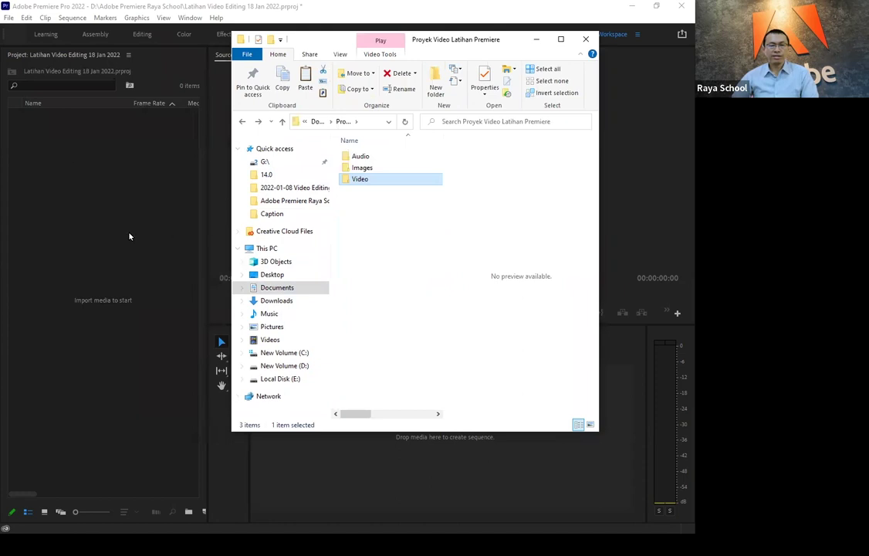
Step: Drag the Proyek Video Latihan Premiere folder from Documents into Premiere's Project panel
{"action": "left_click", "coordinate": [319, 122]}
{"action": "scroll", "coordinate": [425, 231], "scroll_direction": "down", "scroll_amount": 3}
{"action": "left_click_drag", "start_coordinate": [369, 212], "coordinate": [93, 245]}
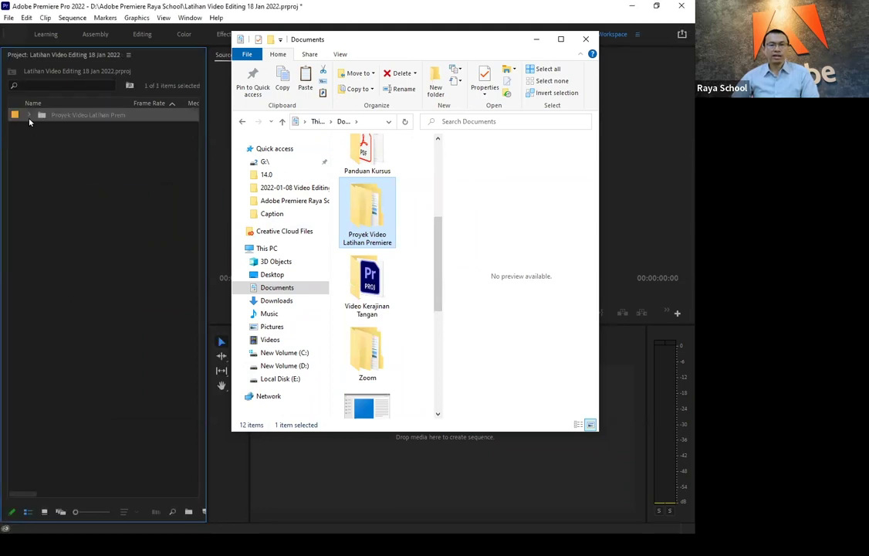
Step: Expand the new bin to show its photo, clip and track, and select all items
{"action": "left_click", "coordinate": [29, 115]}
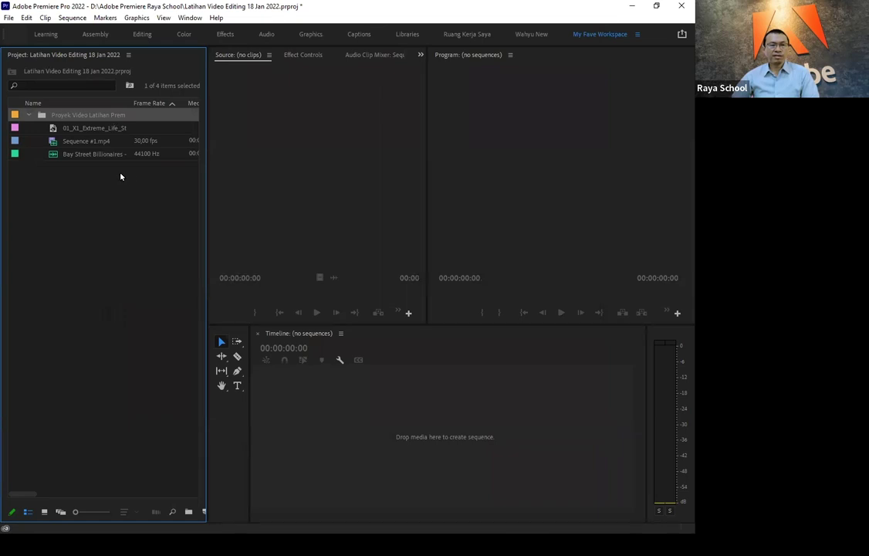
{"action": "left_click", "coordinate": [74, 131]}
{"action": "left_click", "coordinate": [29, 115]}
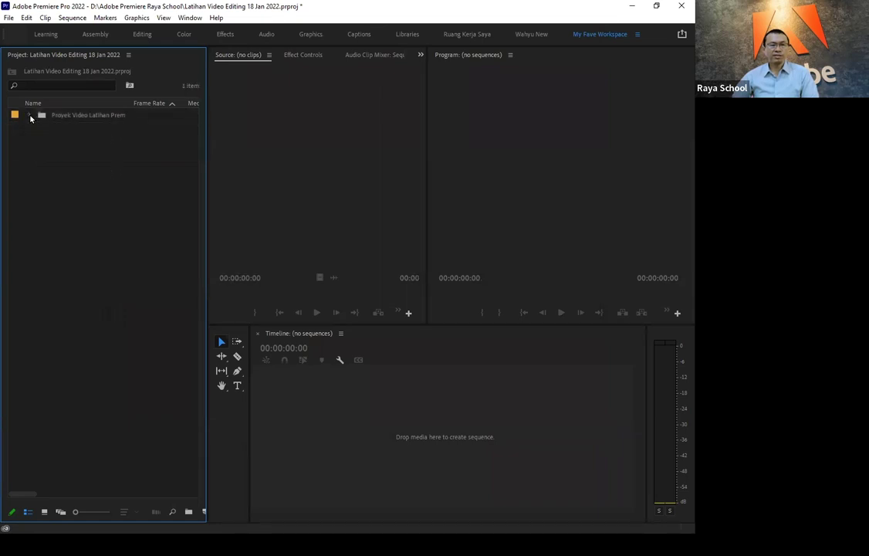
{"action": "left_click", "coordinate": [29, 115]}
{"action": "left_click", "coordinate": [93, 115]}
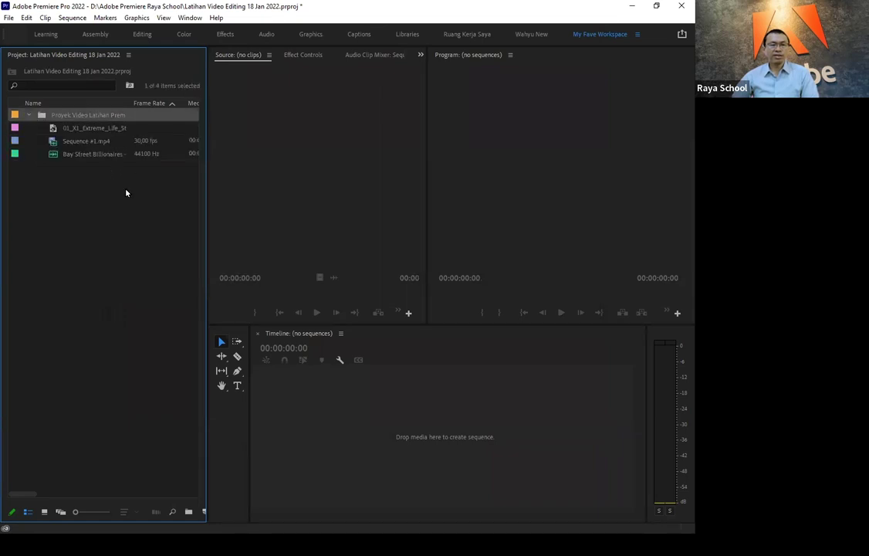
{"action": "left_click", "coordinate": [96, 154], "text": "shift"}
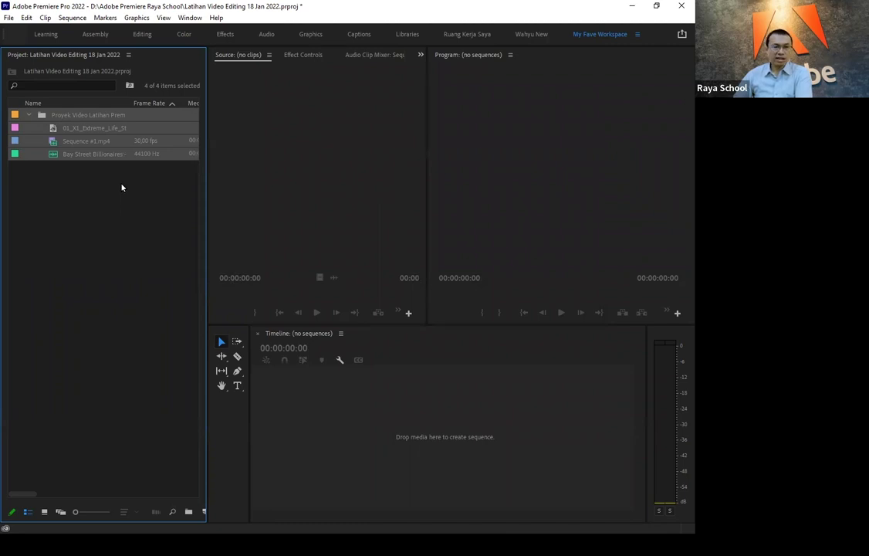
Step: Delete the single bin and import the Audio, Images and Video folders as separate bins
{"action": "key", "text": "Delete"}
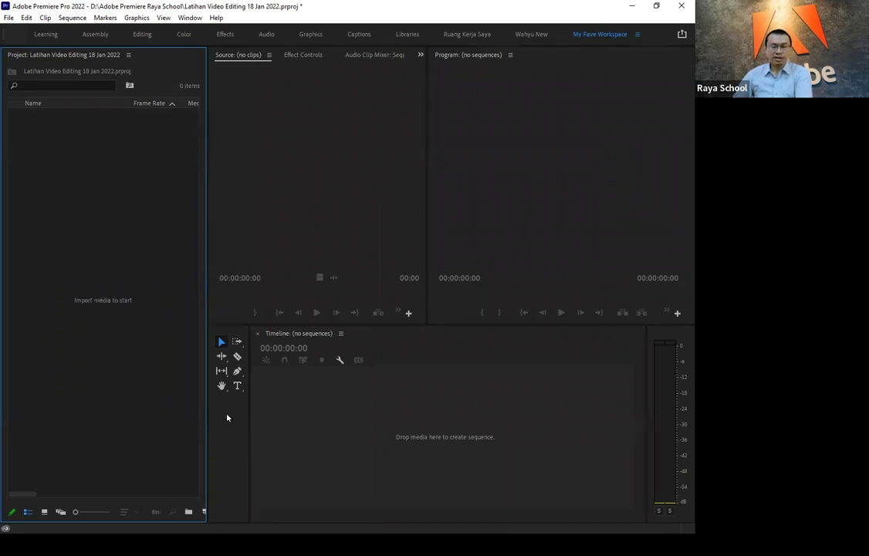
{"action": "left_click", "coordinate": [263, 544]}
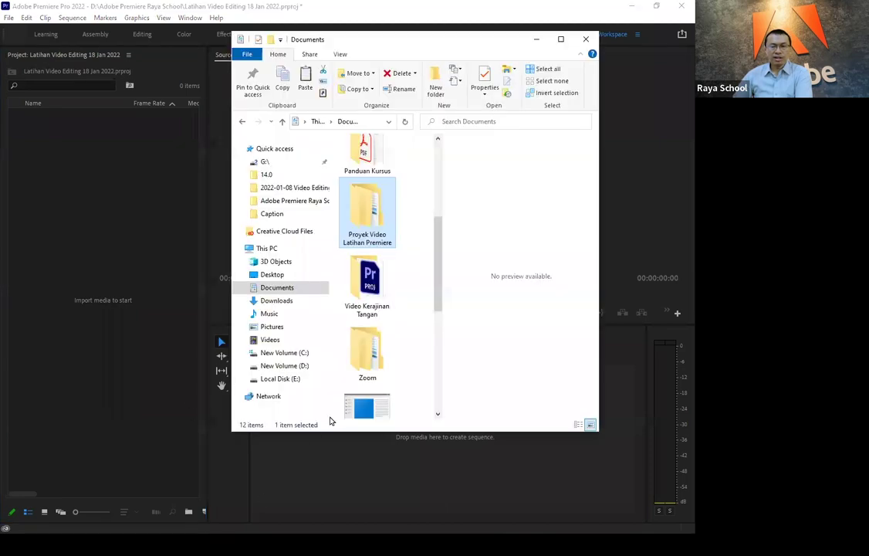
{"action": "double_click", "coordinate": [374, 221]}
{"action": "mouse_move", "coordinate": [381, 226]}
{"action": "left_mouse_down"}
{"action": "mouse_move", "coordinate": [342, 188]}
{"action": "mouse_move", "coordinate": [338, 151]}
{"action": "left_mouse_up"}
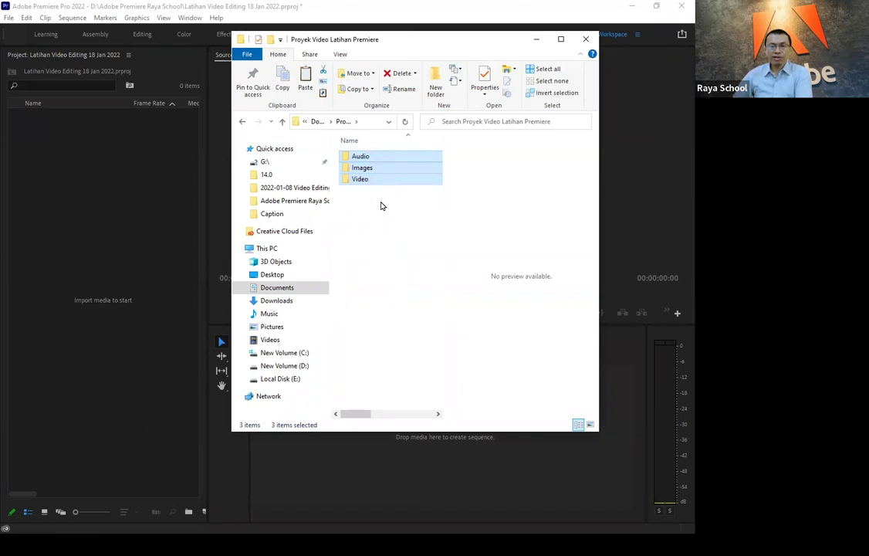
{"action": "left_click_drag", "start_coordinate": [378, 159], "coordinate": [68, 166]}
{"action": "left_click_drag", "start_coordinate": [359, 168], "coordinate": [82, 180]}
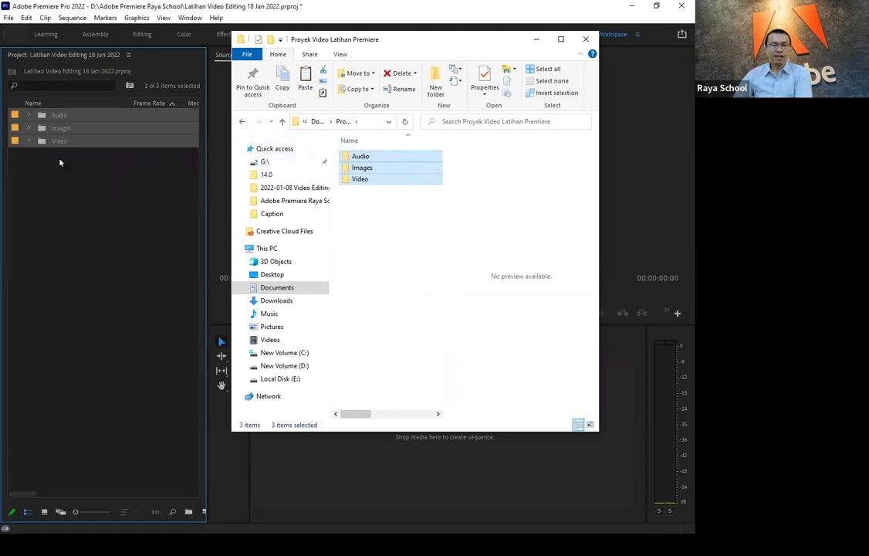
Step: Expand the Audio, Images and Video bins to show the track, photo and clip
{"action": "left_click", "coordinate": [59, 162]}
{"action": "left_click", "coordinate": [28, 115]}
{"action": "left_click", "coordinate": [29, 140]}
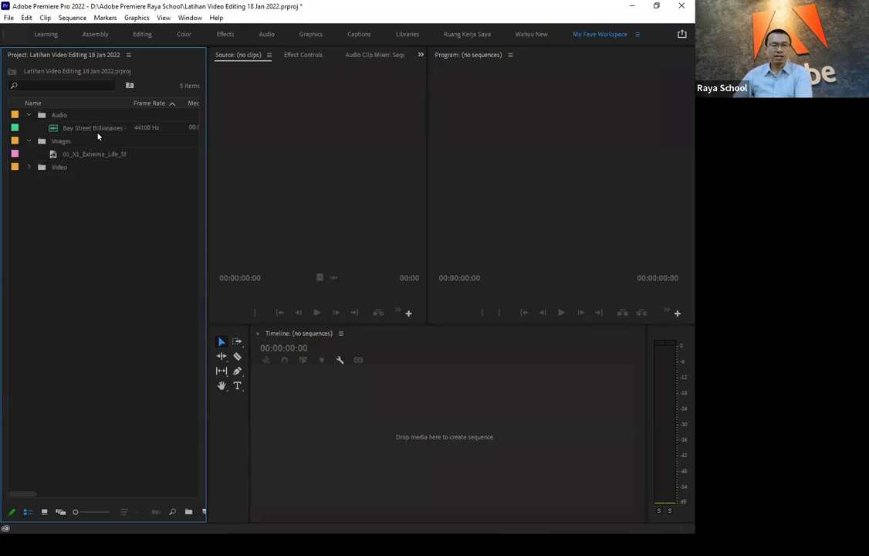
{"action": "left_click", "coordinate": [29, 167]}
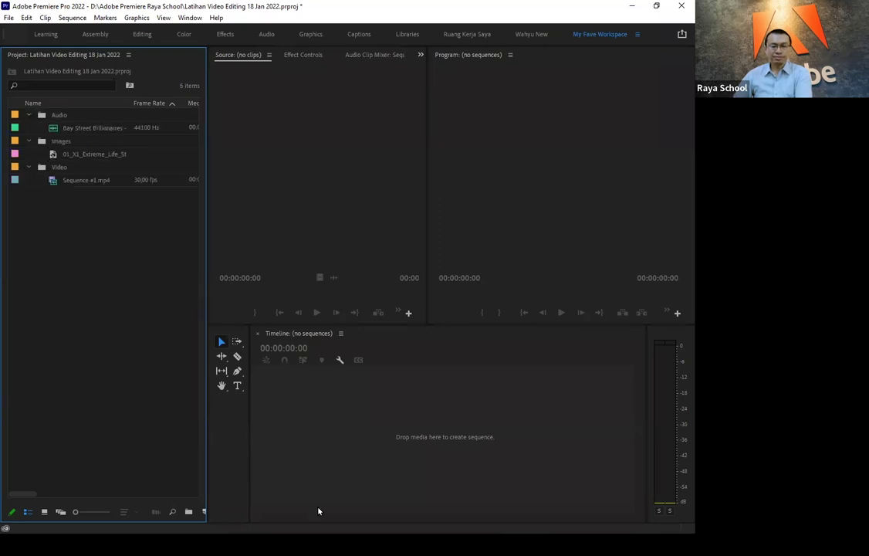
{"action": "key", "text": "alt+Tab"}
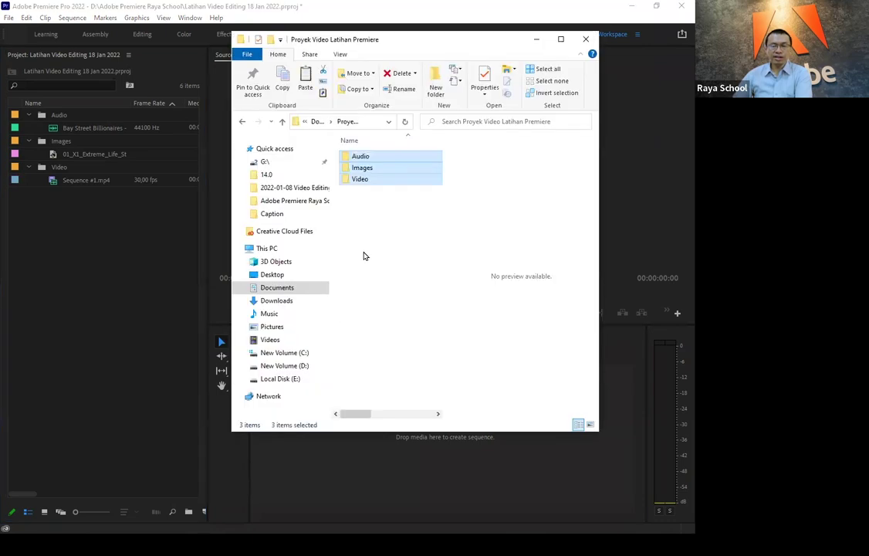